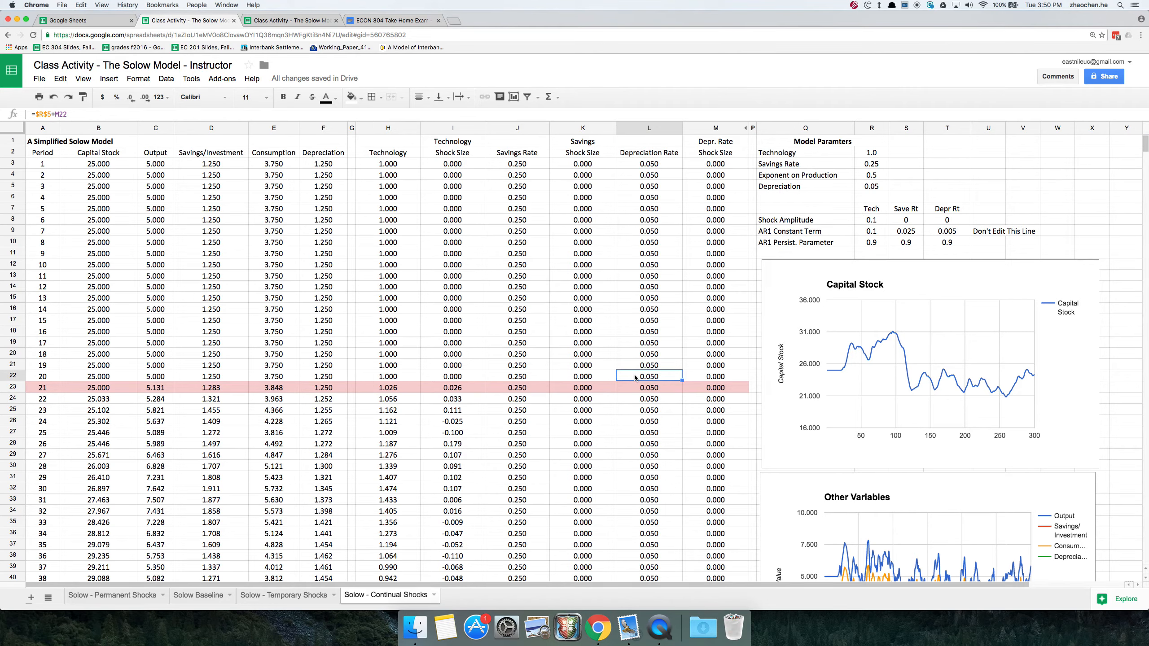
Step: Examine the depreciation rate column around period 21 and the Capital Stock and Other Variables charts
scroll(631, 388, "down", 3)
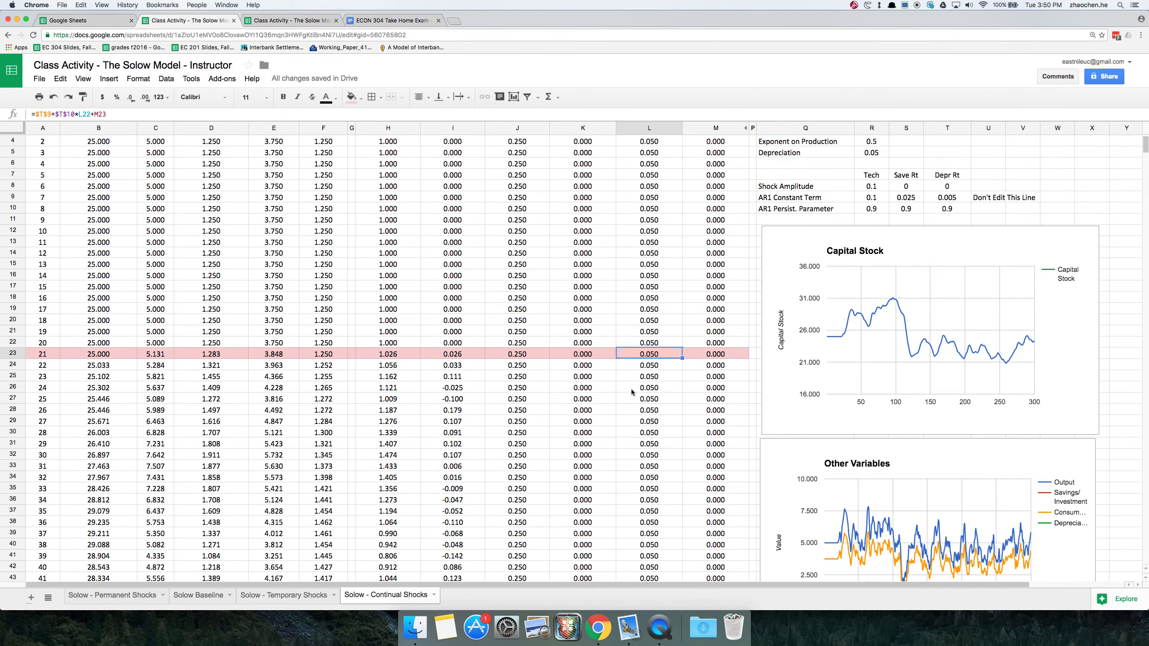
scroll(631, 389, "up", 3)
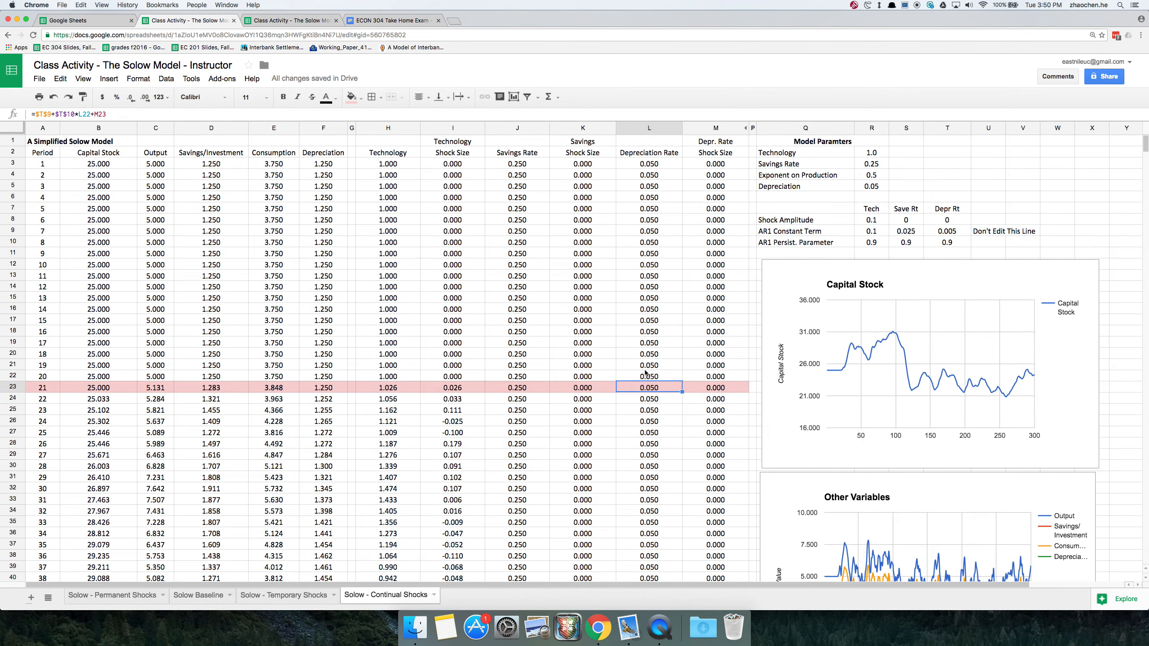
scroll(635, 388, "down", 3)
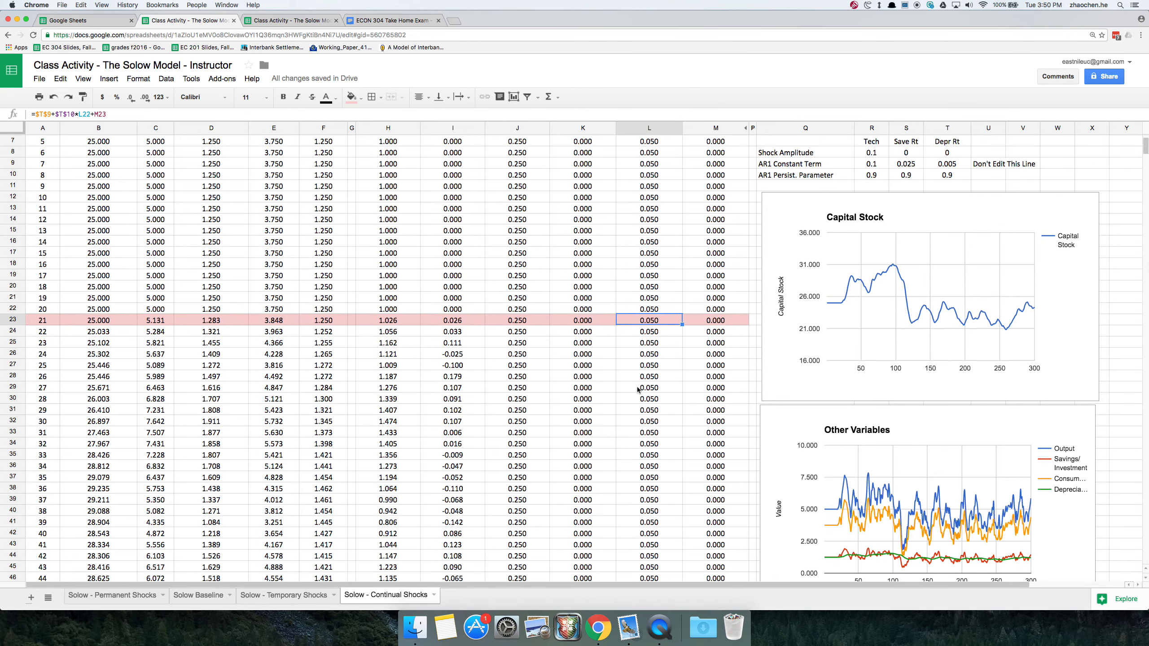
scroll(638, 389, "up", 3)
scroll(638, 389, "right", 2)
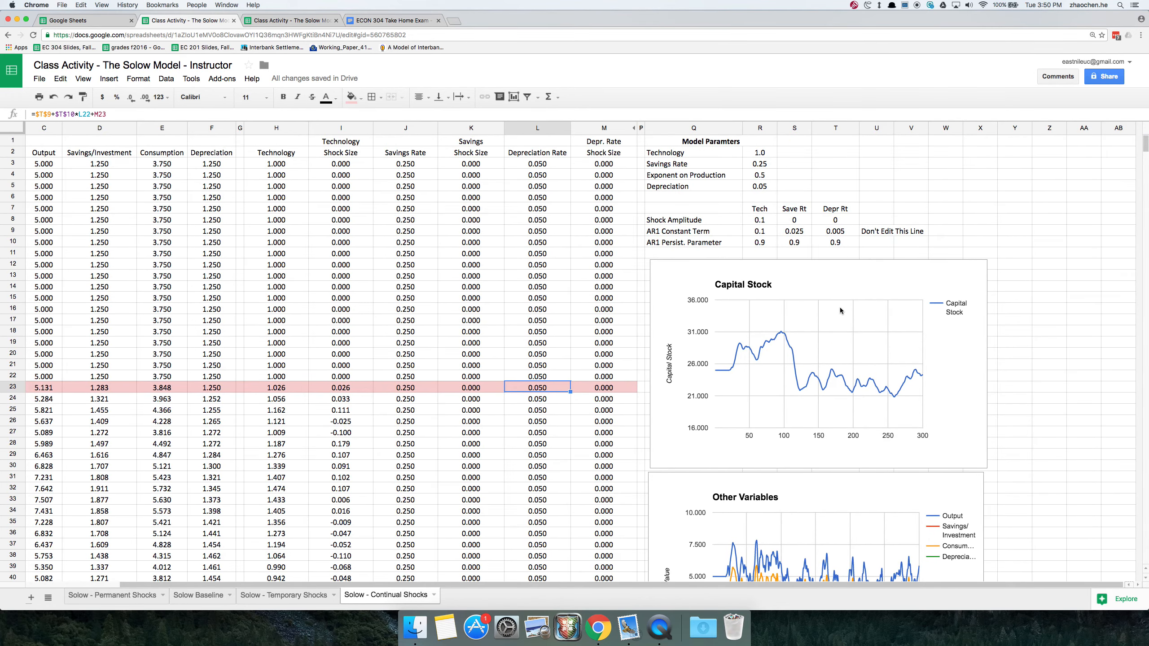
scroll(840, 309, "down", 5)
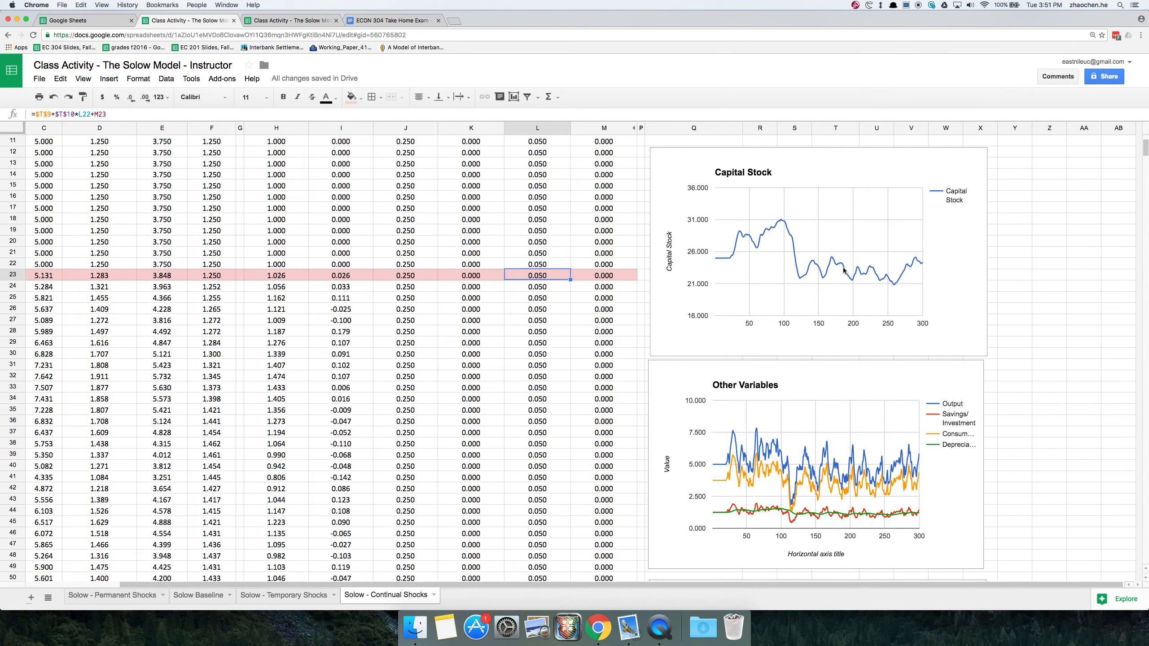
scroll(840, 265, "up", 5)
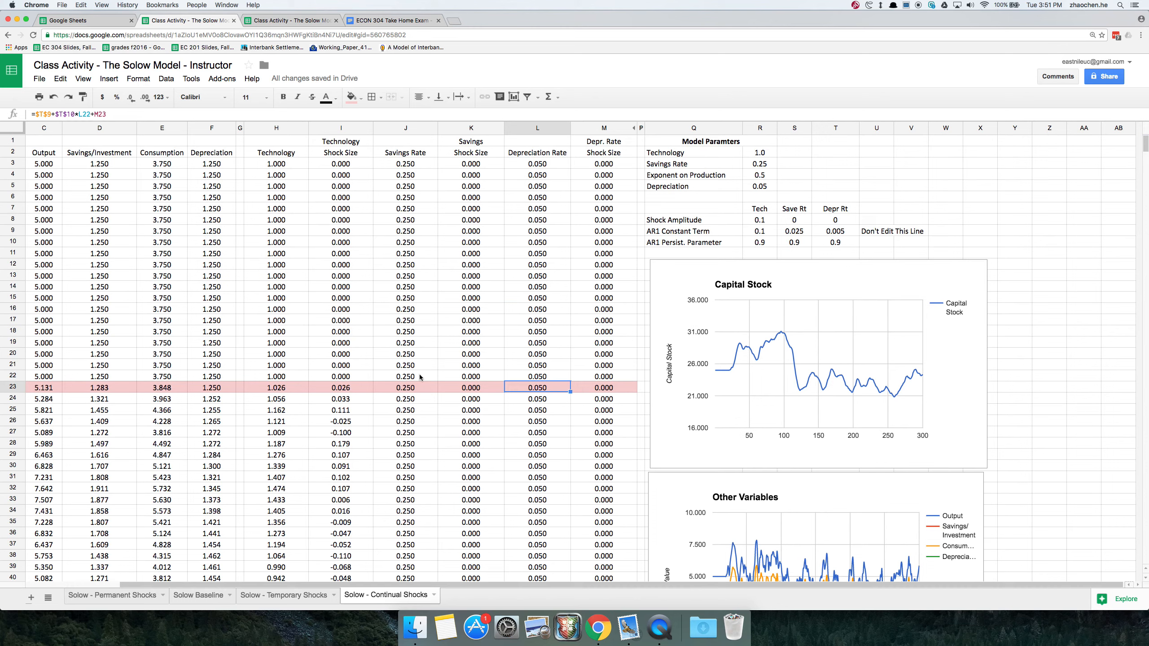
Step: Inspect the technology shock sizes for periods 1 to 20 and the random shock formula in period 21
left_click(339, 394)
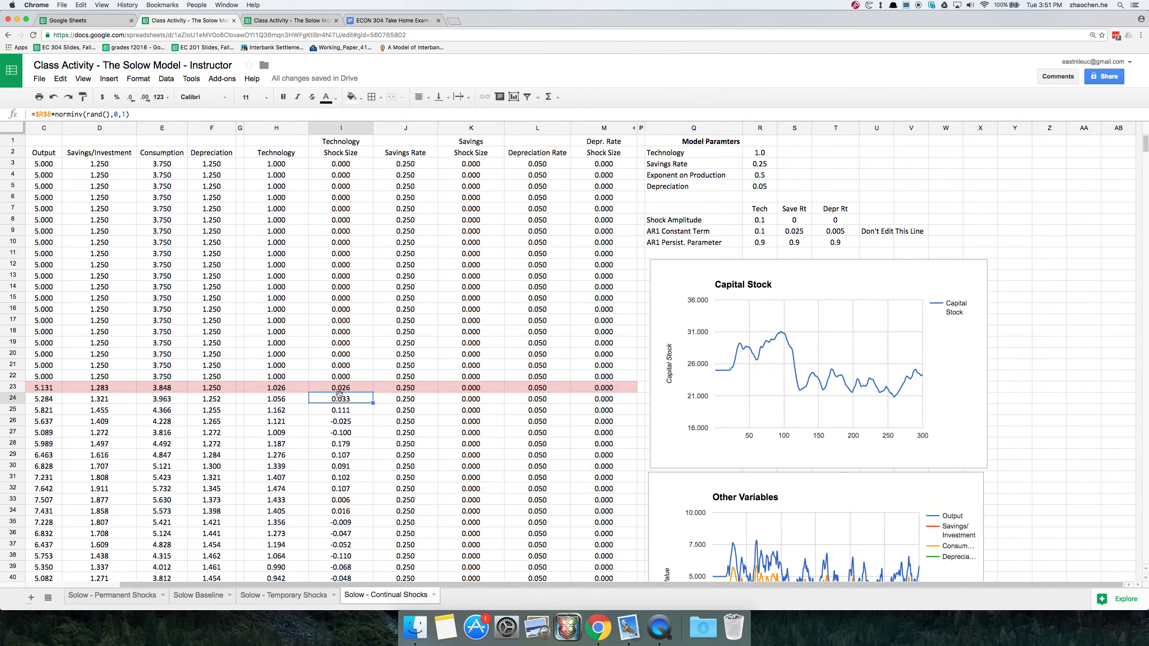
left_click(352, 165)
left_click_drag(353, 166, 353, 376)
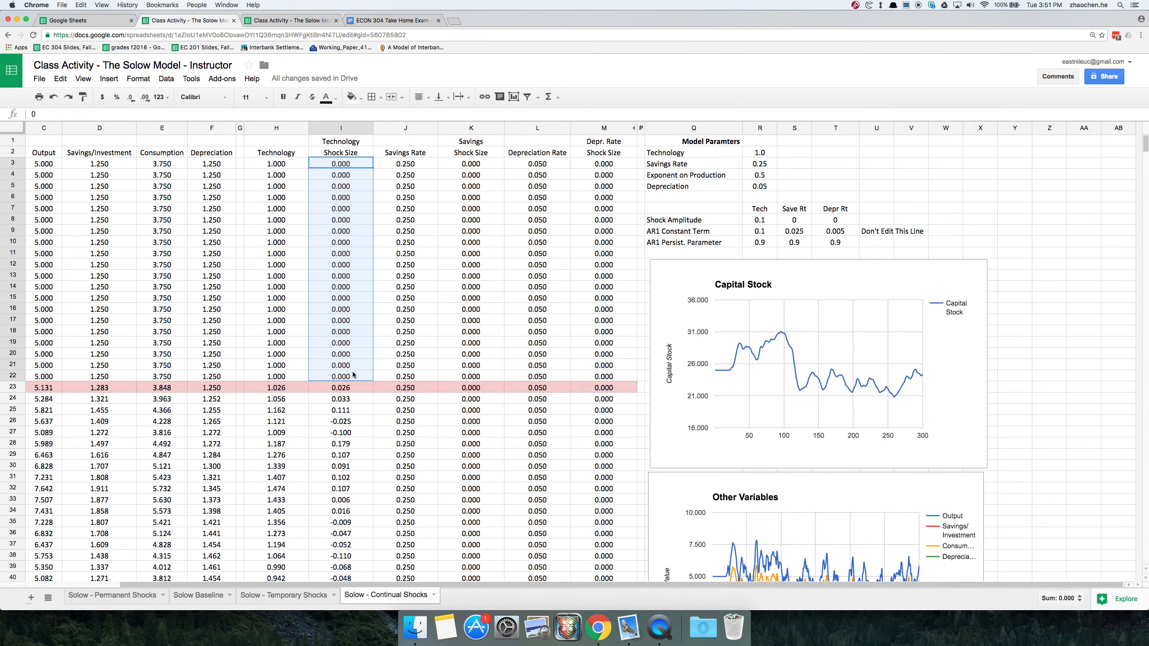
left_click(353, 376)
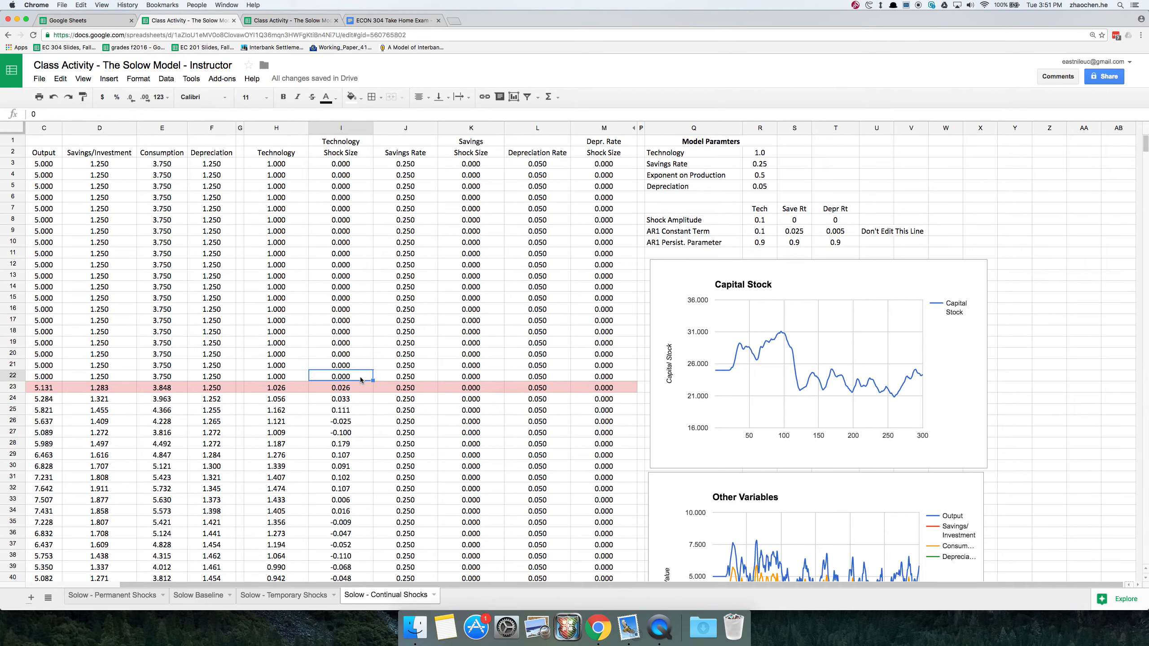
left_click(360, 387)
scroll(366, 359, "down", 1)
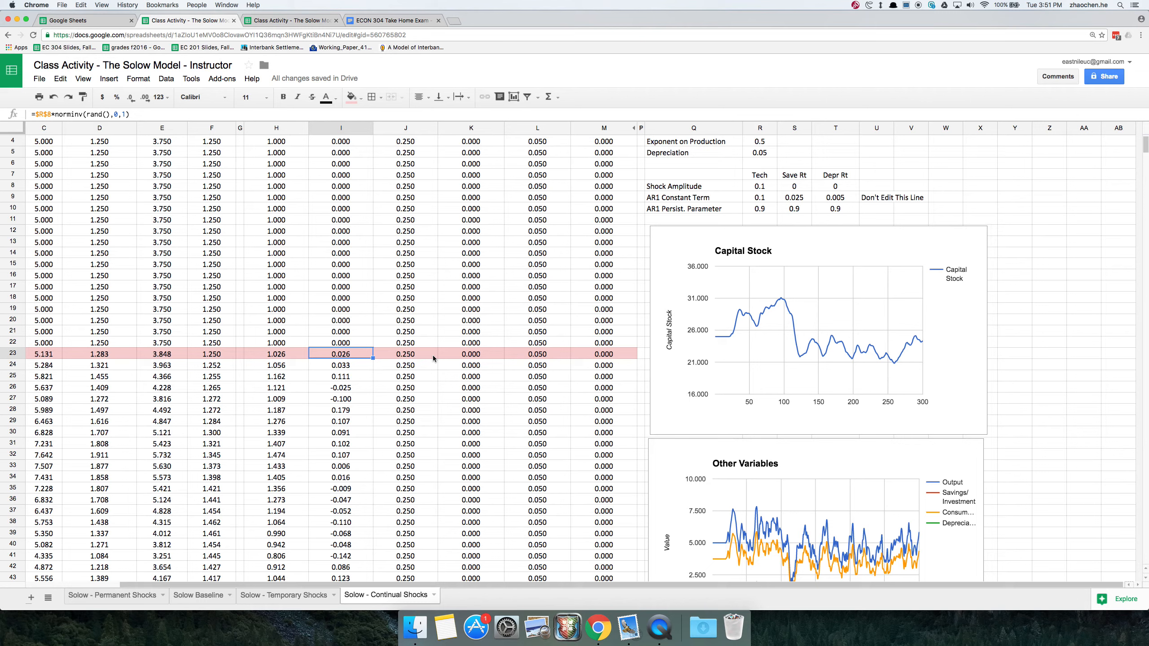
Step: Step through the technology shock size cells below period 21 to review their random shock formulas
key("Down")
key("Down")
key("Down")
key("Down")
key("Down")
key("Up")
key("Up")
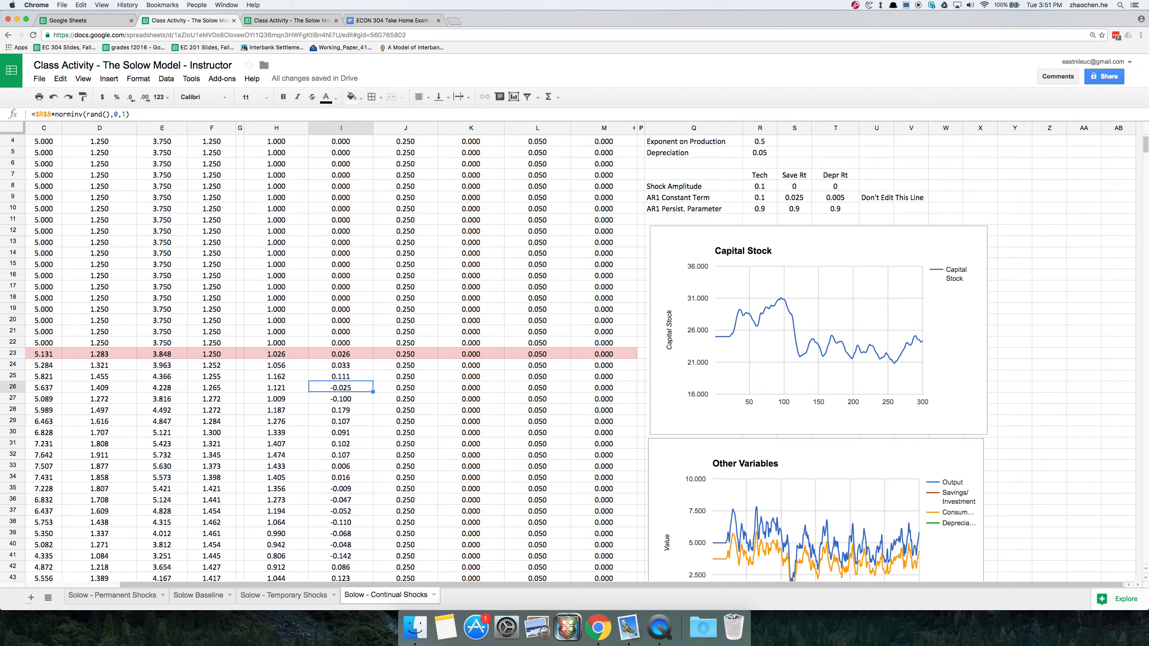
key("Down")
key("Down")
key("Down")
key("Down")
key("Down")
key("Down")
key("Down")
key("Down")
key("Down")
key("Down")
key("Down")
key("Down")
key("Down")
key("Down")
key("Down")
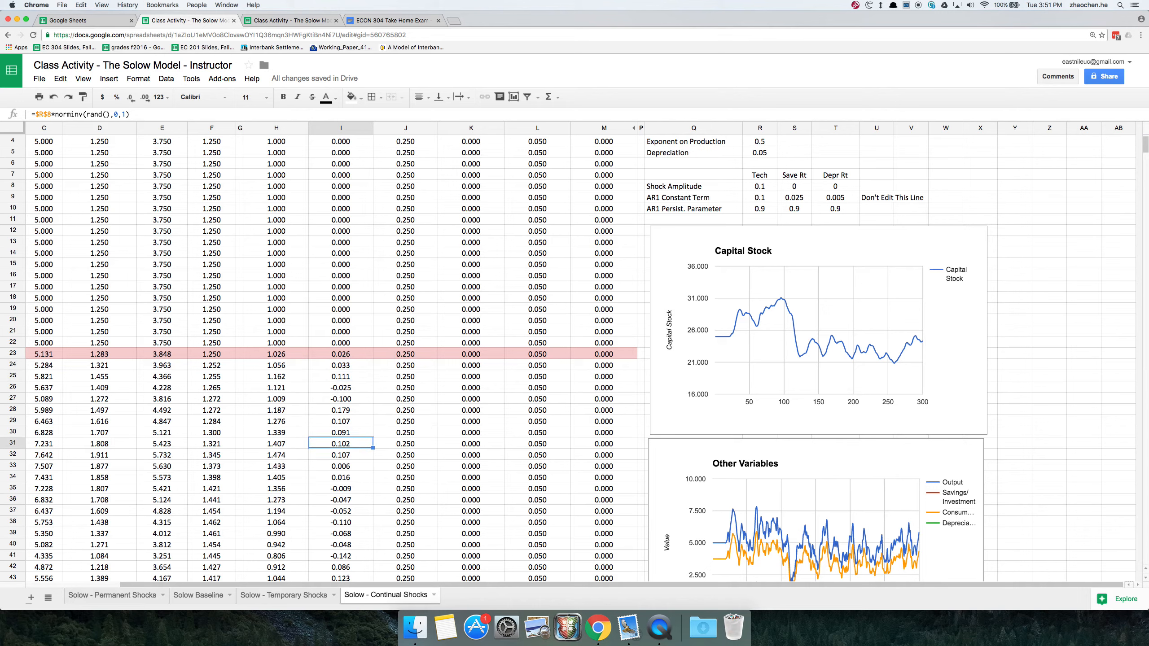
key("Up")
key("Up")
key("Up")
key("Up")
key("Up")
key("Up")
key("Up")
key("Up")
key("Up")
key("Up")
key("Up")
key("Up")
key("Up")
key("Up")
key("Up")
key("Up")
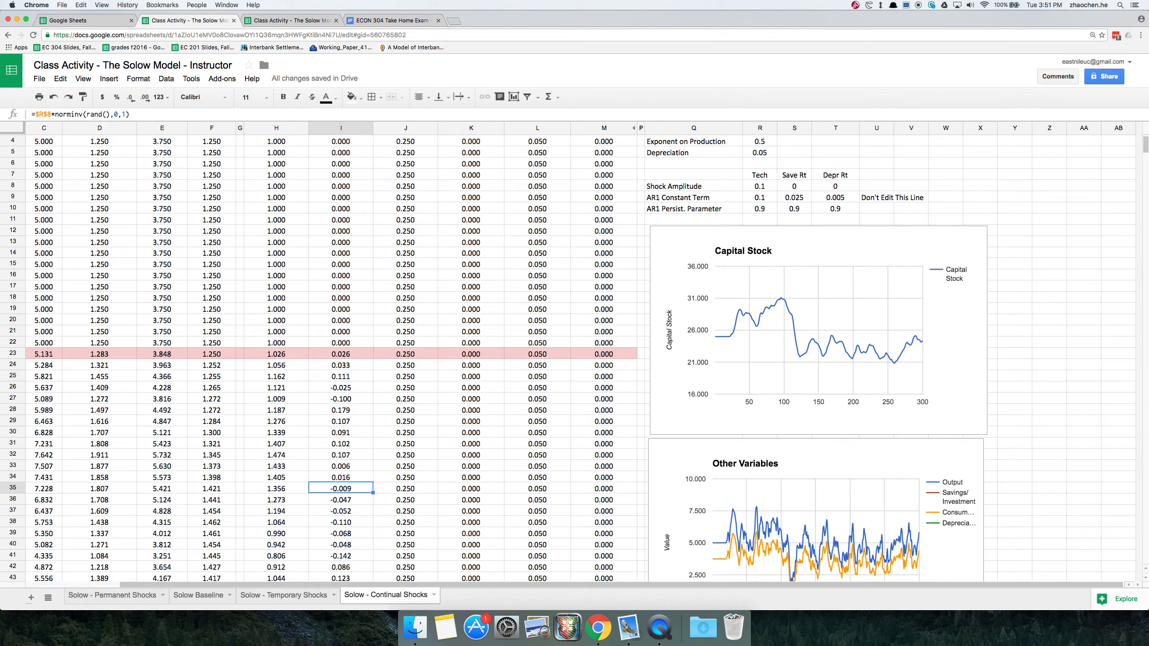
key("Down")
key("Down")
key("Down")
key("Down")
key("Down")
key("Down")
key("Down")
key("Down")
key("Down")
key("Down")
key("Down")
key("Down")
key("Down")
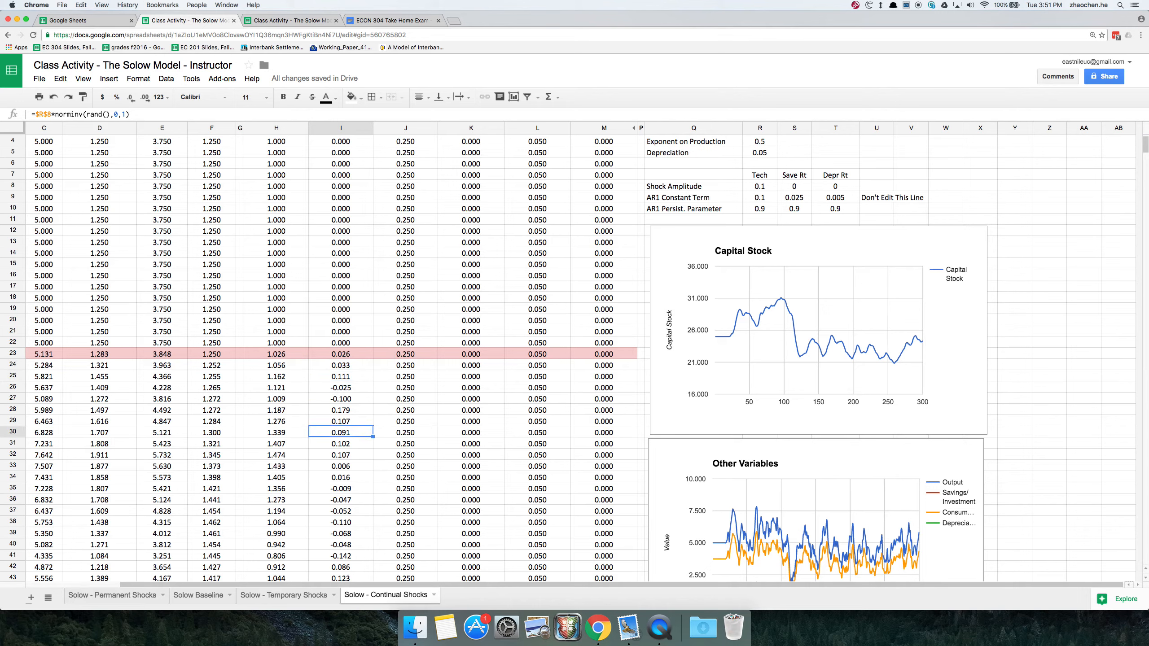
Step: Inspect the Technology formula in H23 and its referenced cells, including the shock size in I23
key("Left")
key("Up")
key("Up")
key("Up")
key("Up")
key("Up")
key("Up")
key("Up")
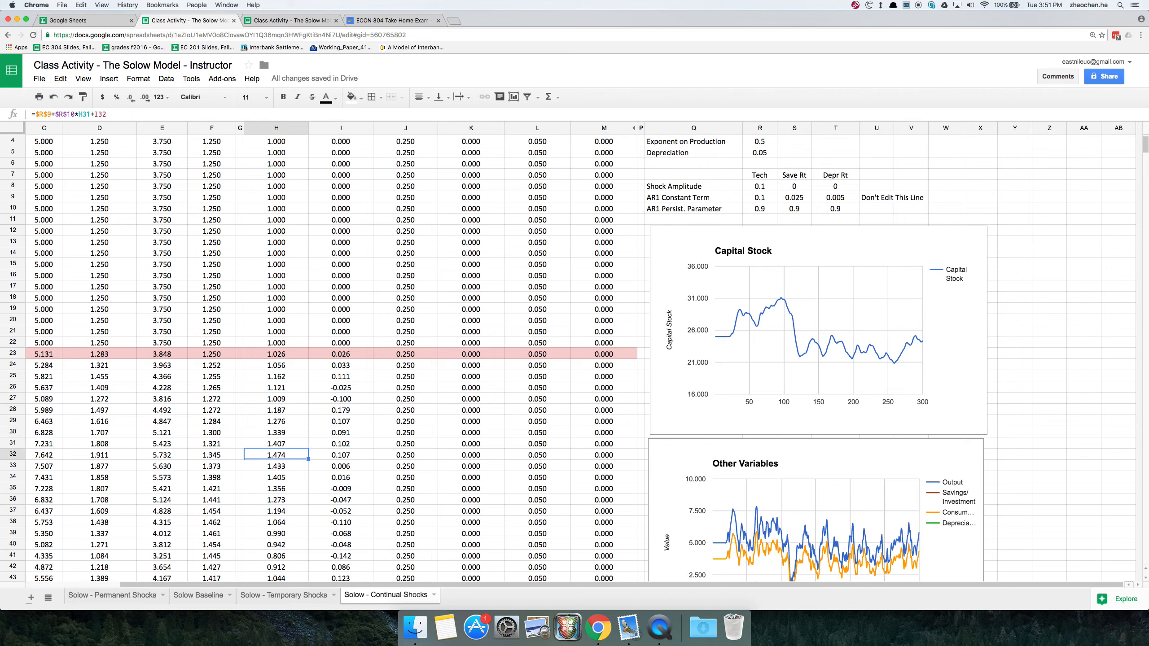
left_click(292, 357)
double_click(292, 358)
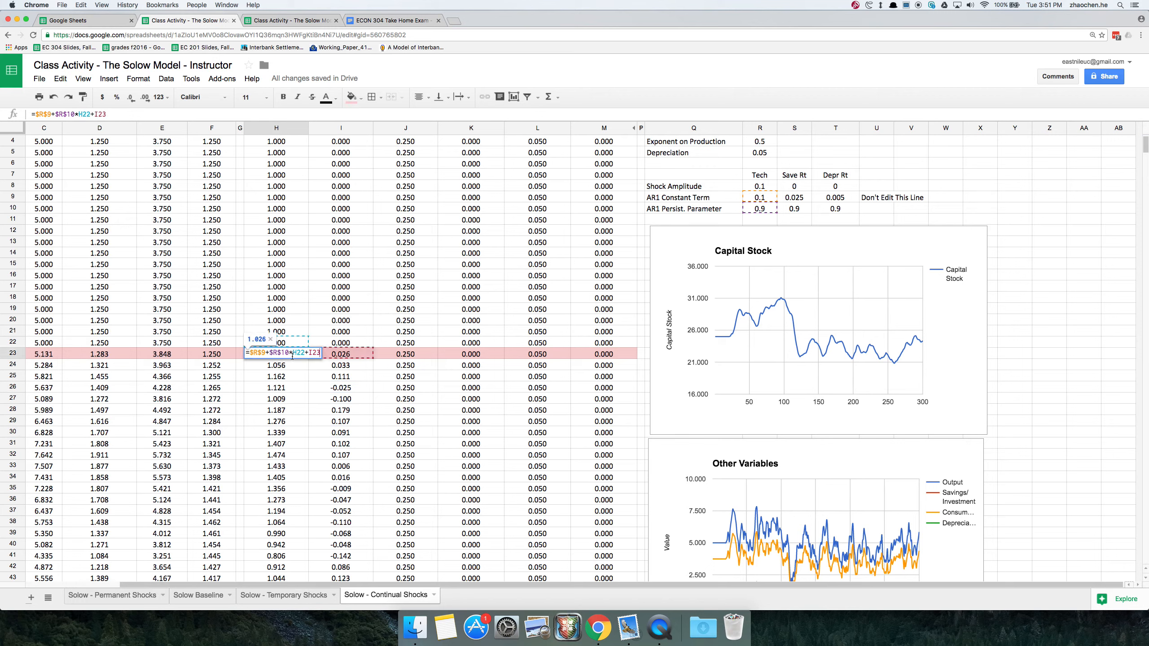
key("Escape")
key("Down")
key("Up")
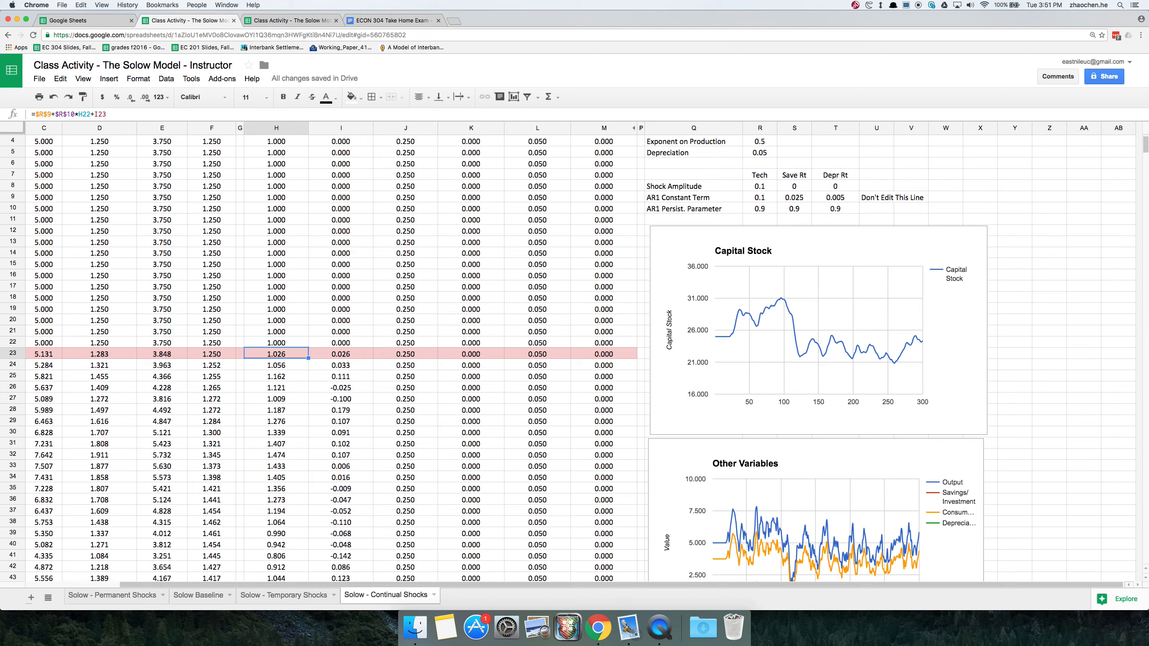
key("Up")
key("Down")
left_click(341, 354)
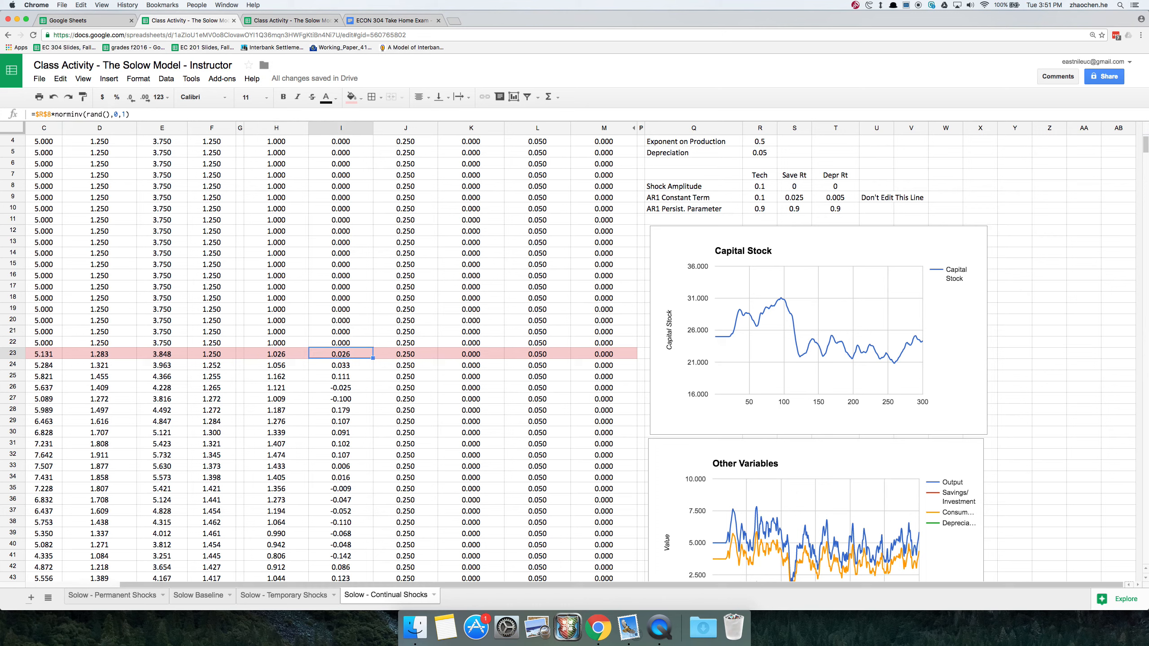
left_click(276, 354)
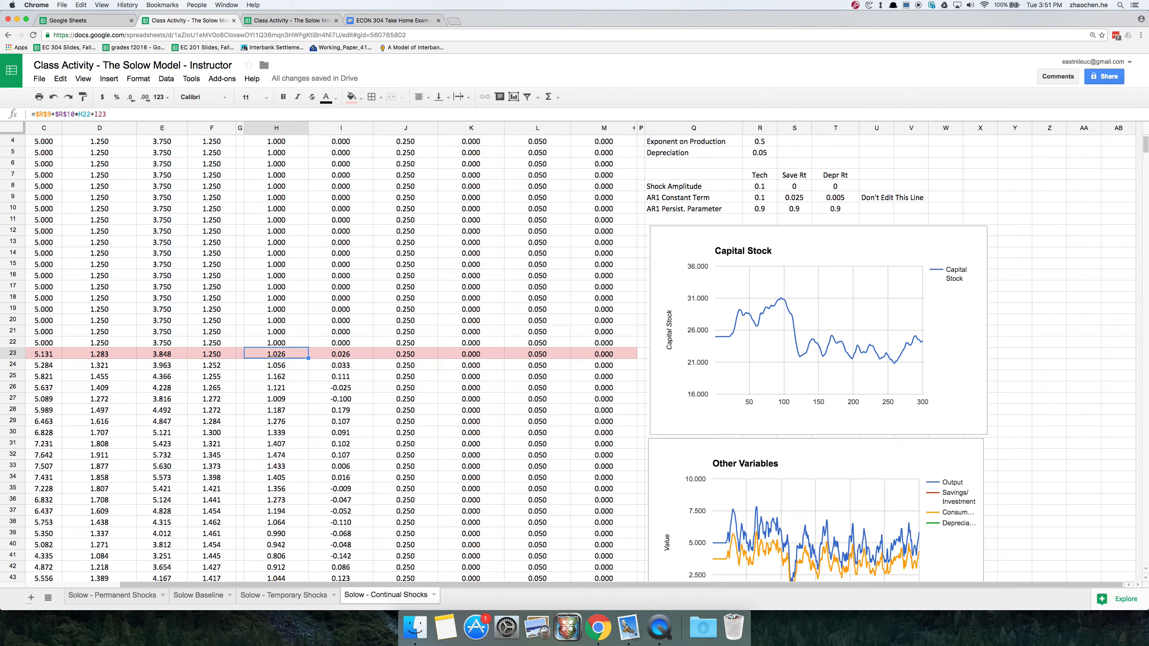
Step: Compare the Technology formulas in H23 to H25 with the neighbouring technology shock sizes
key("Right")
key("Left")
key("Down")
key("Down")
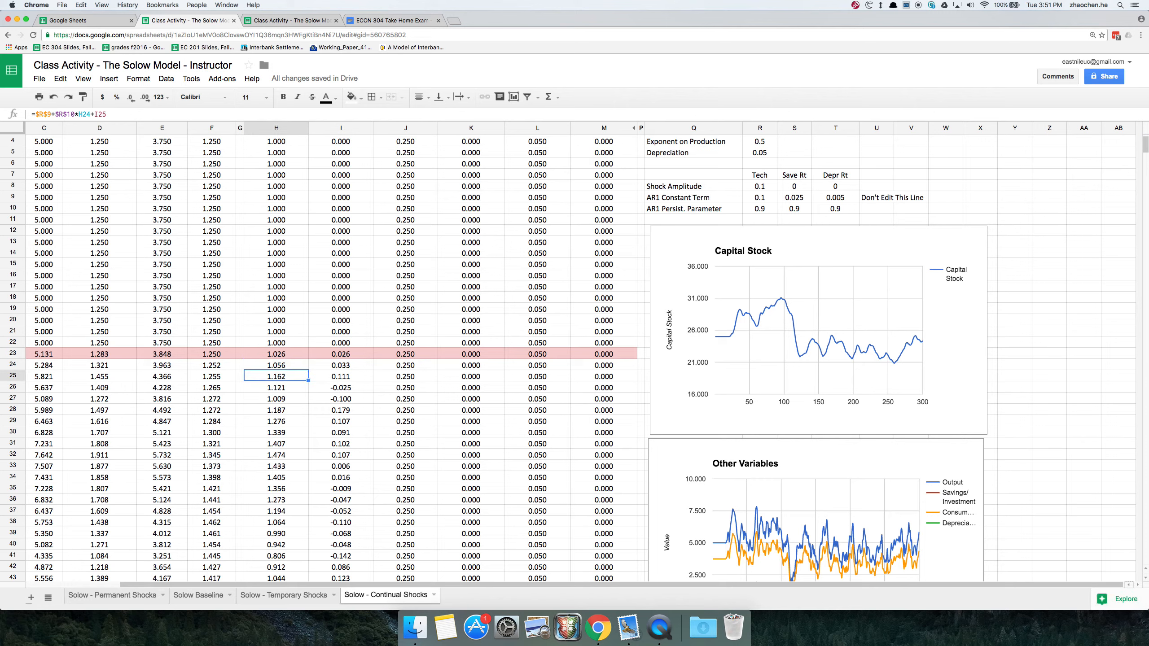
key("Right")
key("Up")
key("Up")
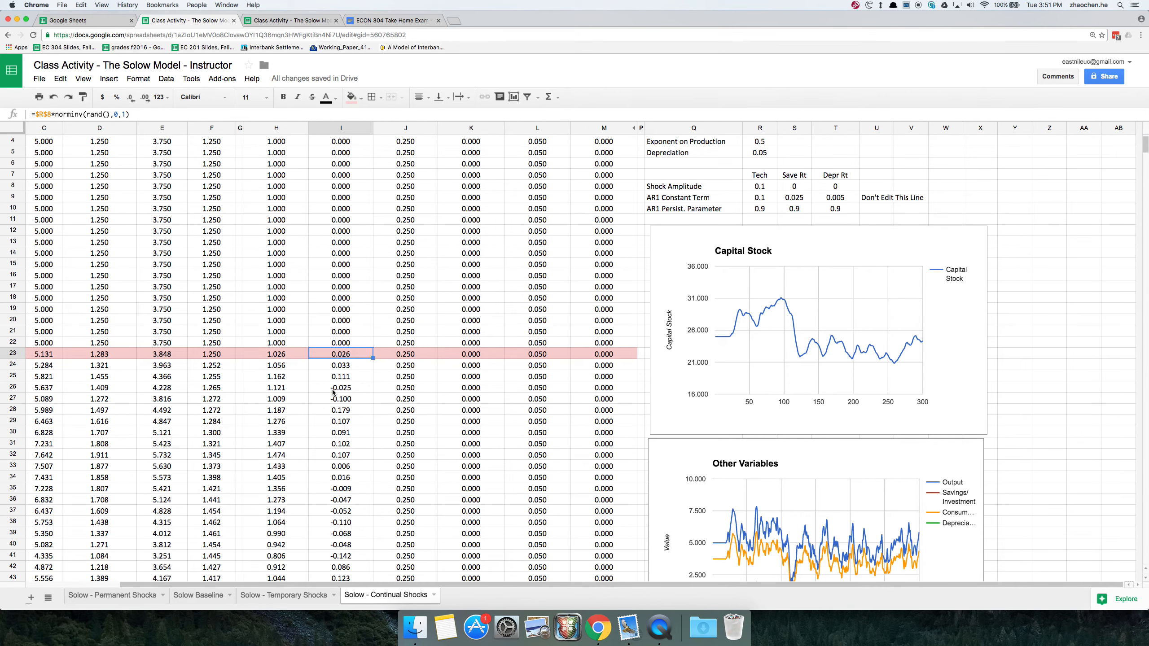
Step: Select the Technology values from H23 down to H56 to review the series after period 20
scroll(335, 392, "down", 3)
scroll(334, 392, "down", 1)
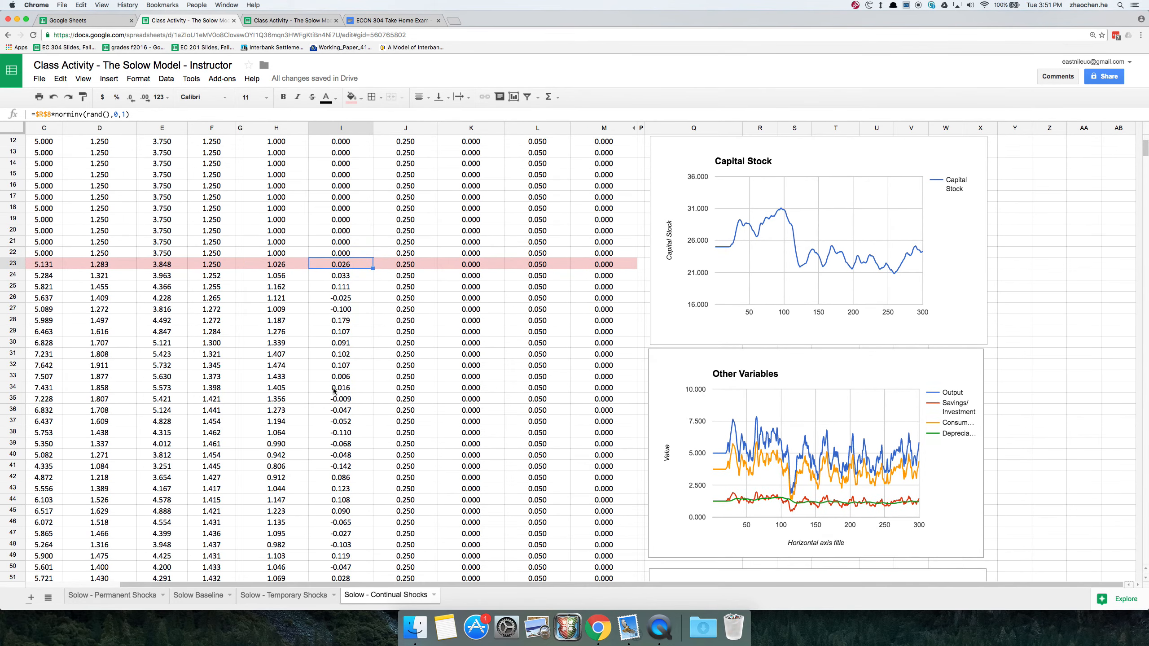
left_click(289, 265)
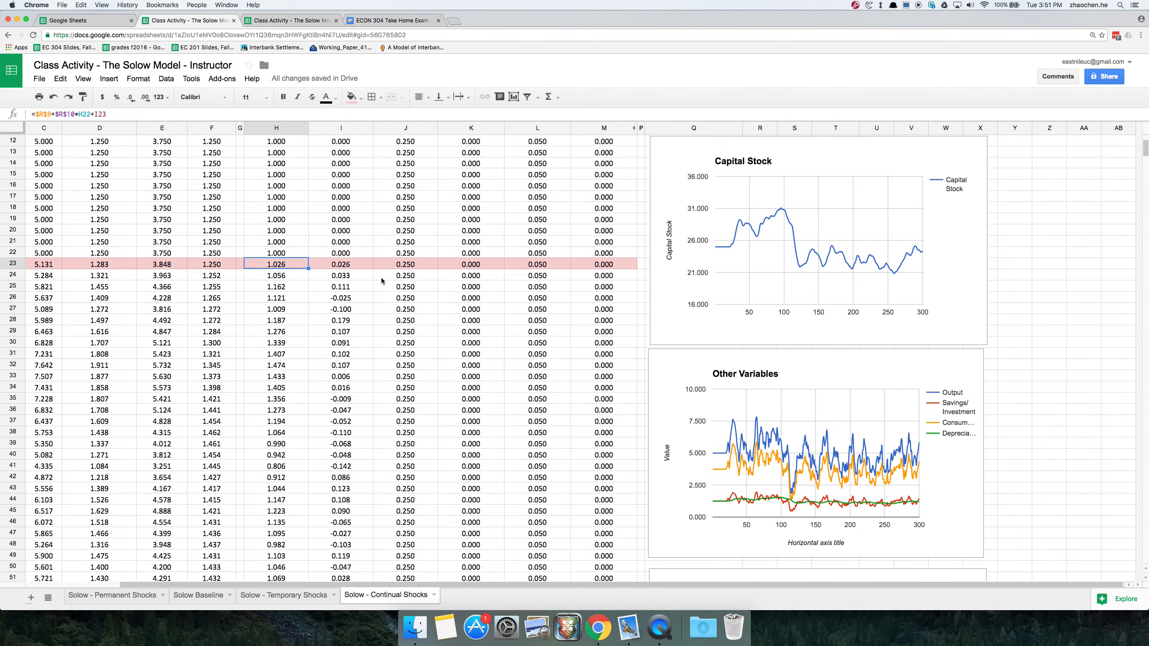
key("shift+Down")
key("shift+Down")
key("shift+Down")
key("shift+Down")
key("shift+Down")
key("shift+Down")
key("shift+Down")
key("shift+Down")
key("shift+Down")
key("shift+Down")
key("shift+Down")
key("shift+Down")
key("shift+Down")
key("shift+Down")
key("shift+Down")
key("shift+Down")
key("shift+Down")
key("shift+Down")
key("shift+Down")
key("shift+Down")
key("shift+Down")
key("shift+Down")
key("shift+Down")
key("shift+Down")
key("shift+Down")
key("shift+Down")
key("shift+Down")
key("shift+Down")
key("shift+Down")
key("shift+Down")
key("shift+Down")
key("shift+Down")
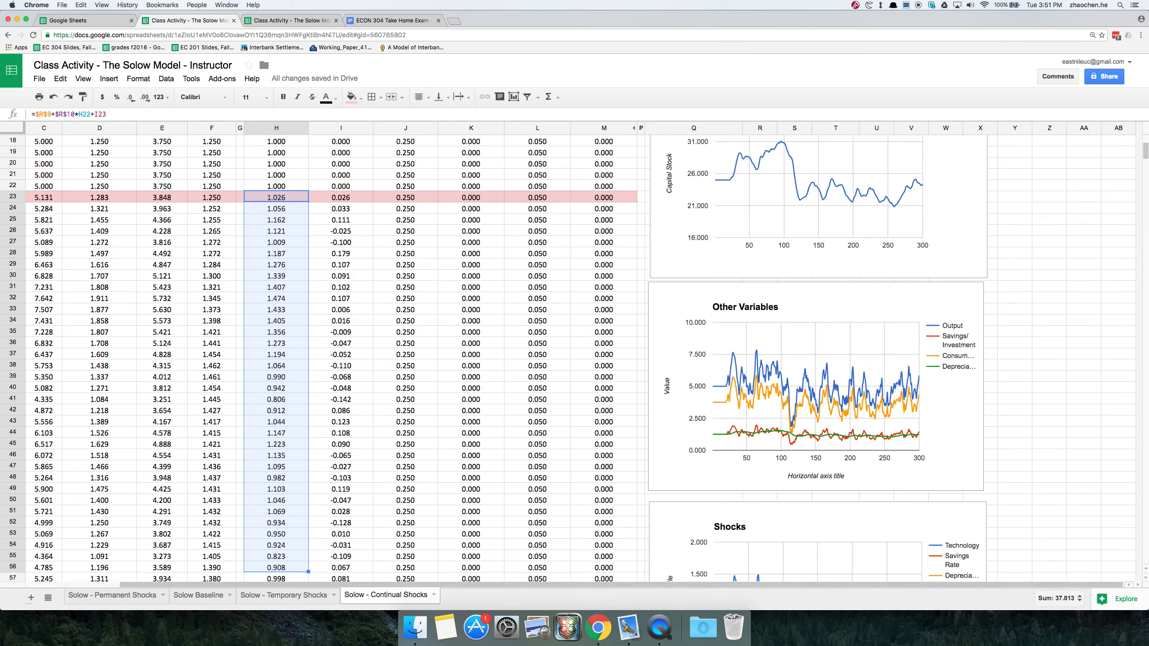
Step: Review the formulas across the period 21 row, from Capital Stock through Technology Shock Size
key("Left")
key("Left")
key("Left")
key("Left")
key("Left")
key("Left")
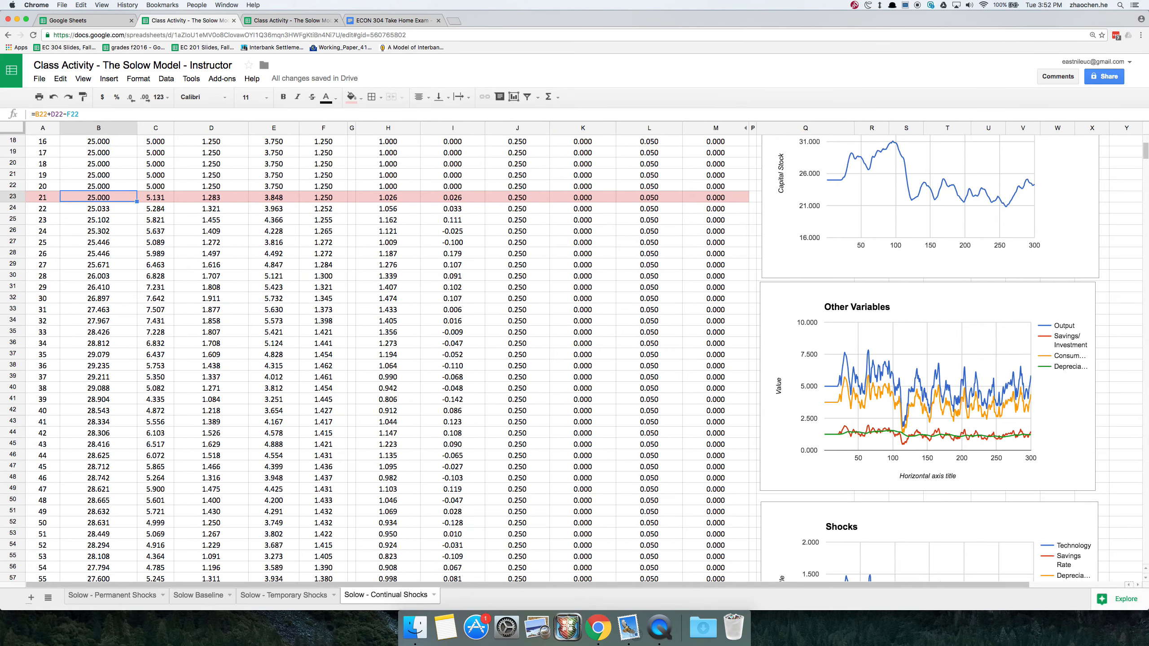
key("Right")
key("Right")
key("Right")
key("Right")
key("Right")
key("Right")
key("Right")
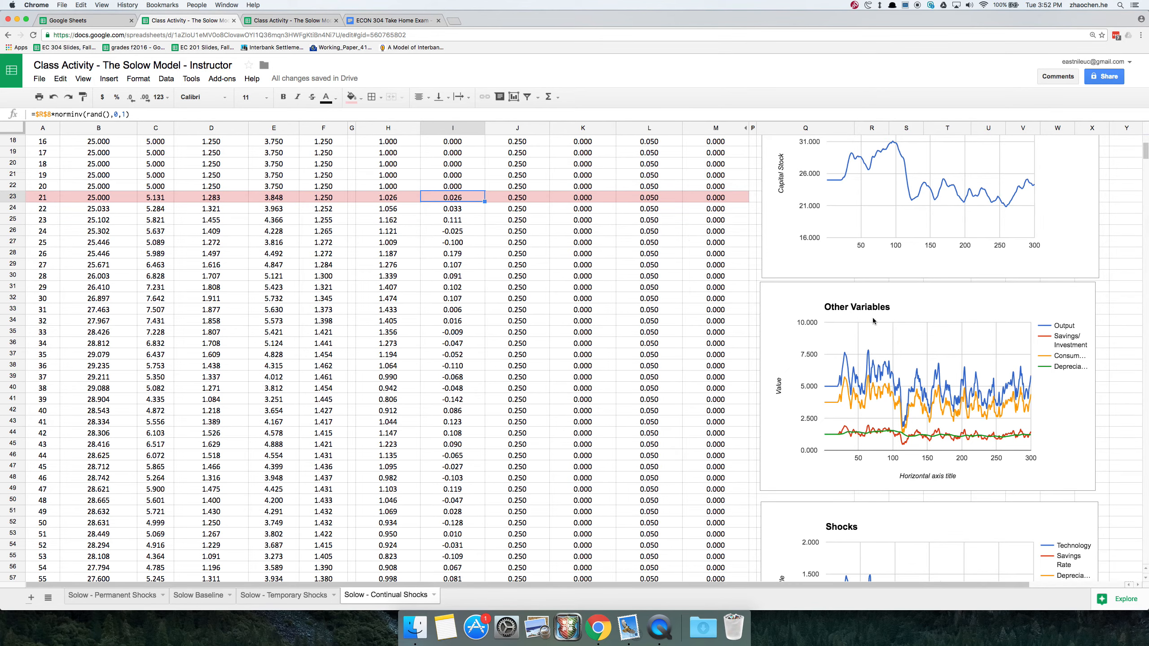
Step: Examine the Capital Stock and Other Variables charts together with the shock parameters above them
scroll(1035, 372, "up", 3)
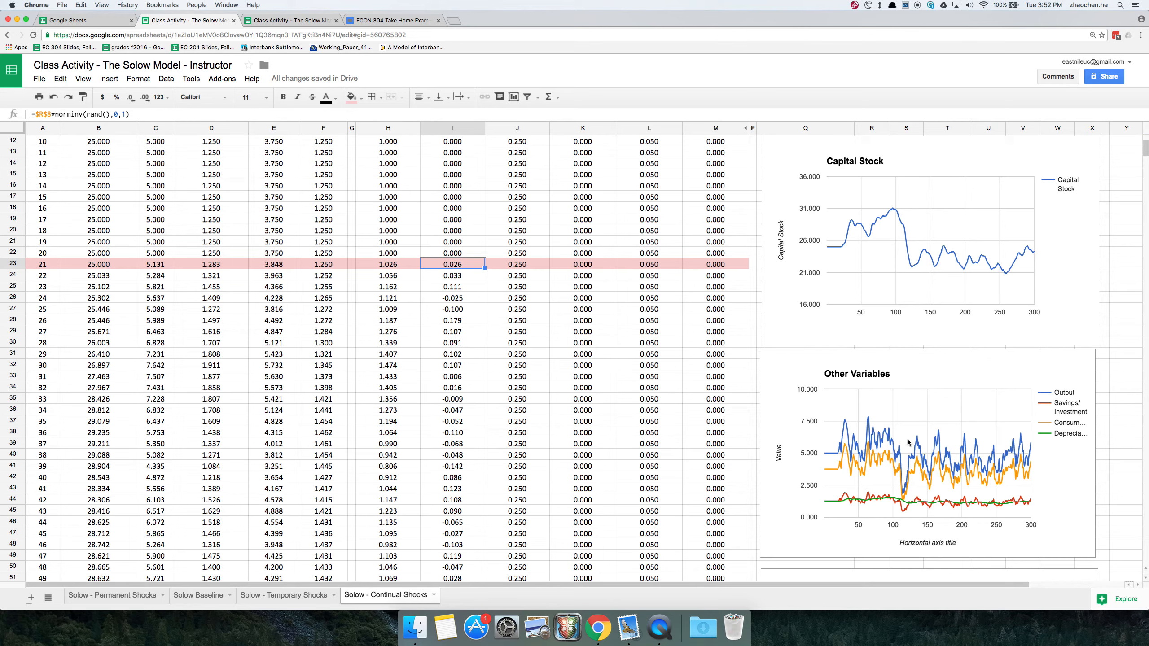
scroll(972, 457, "down", 5)
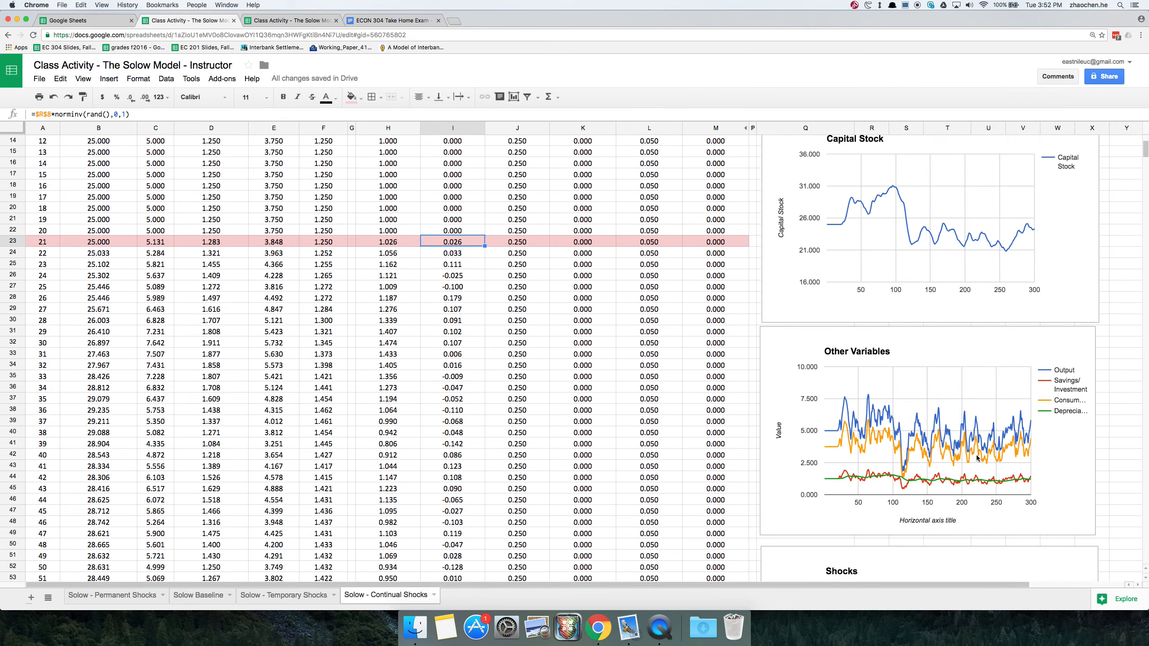
scroll(886, 380, "up", 7)
scroll(885, 379, "right", 2)
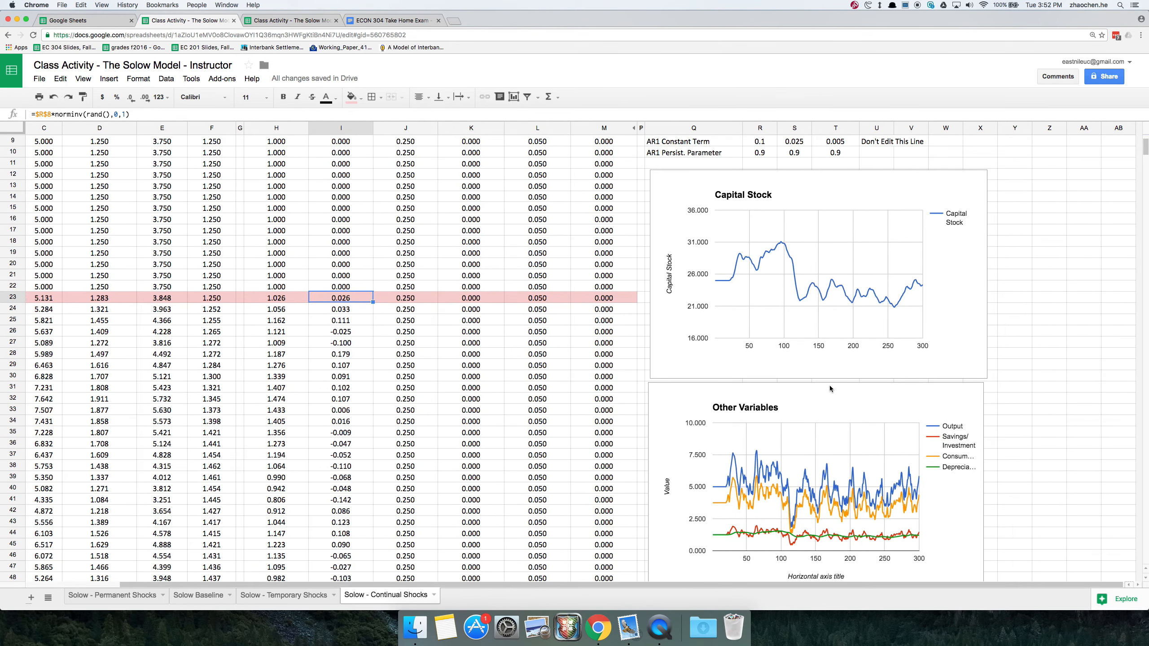
left_click(1006, 380)
scroll(1004, 384, "up", 2)
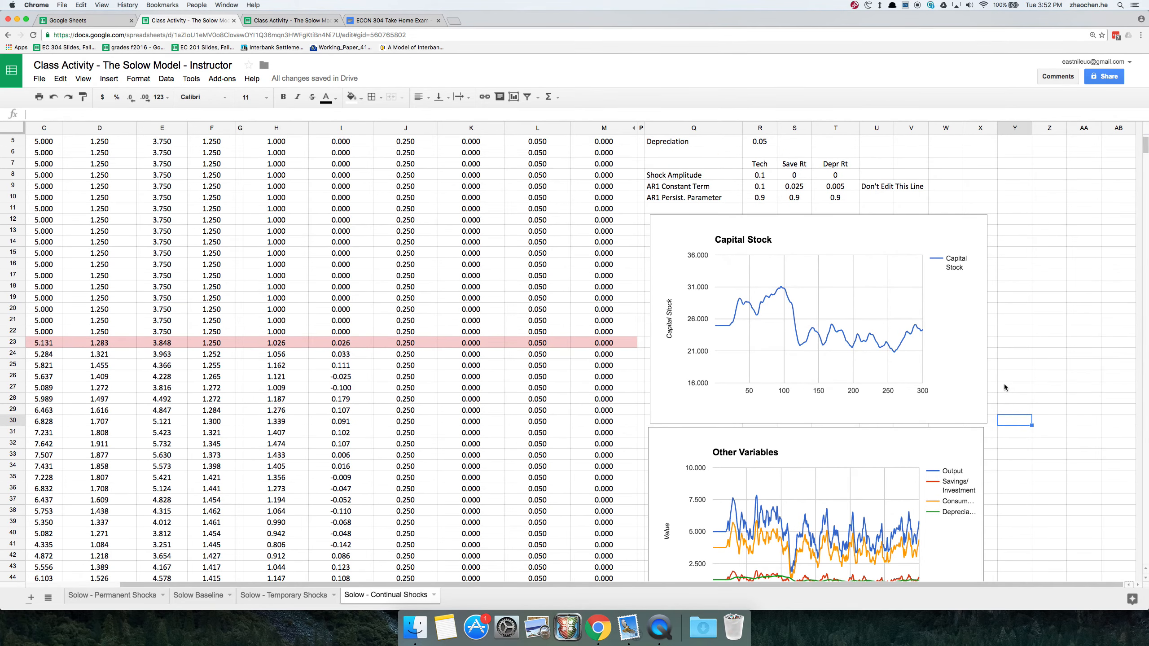
scroll(1004, 384, "down", 1)
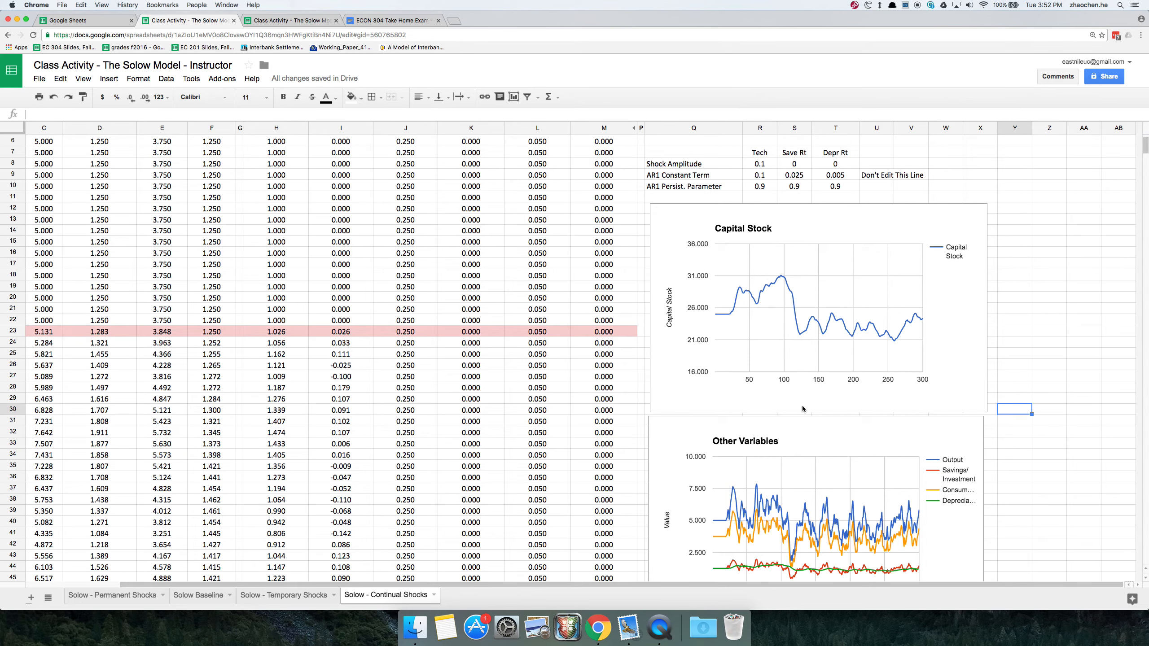
scroll(796, 361, "up", 2)
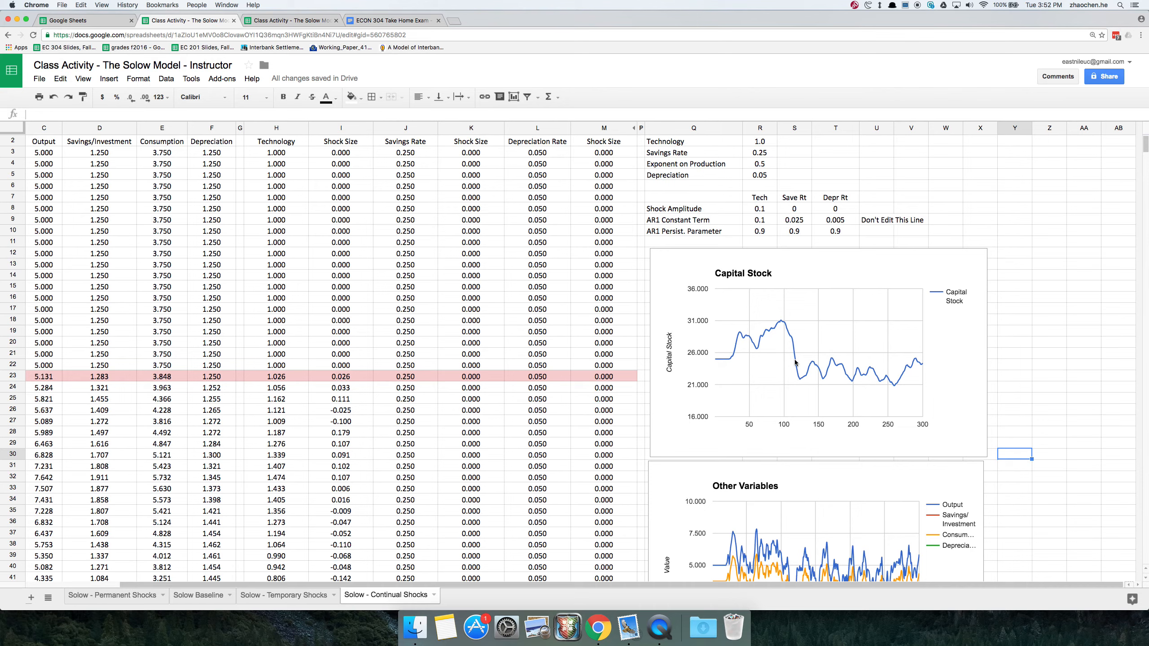
Step: Compare the fluctuations in the Other Variables chart with those in the Shocks chart
scroll(796, 362, "down", 4)
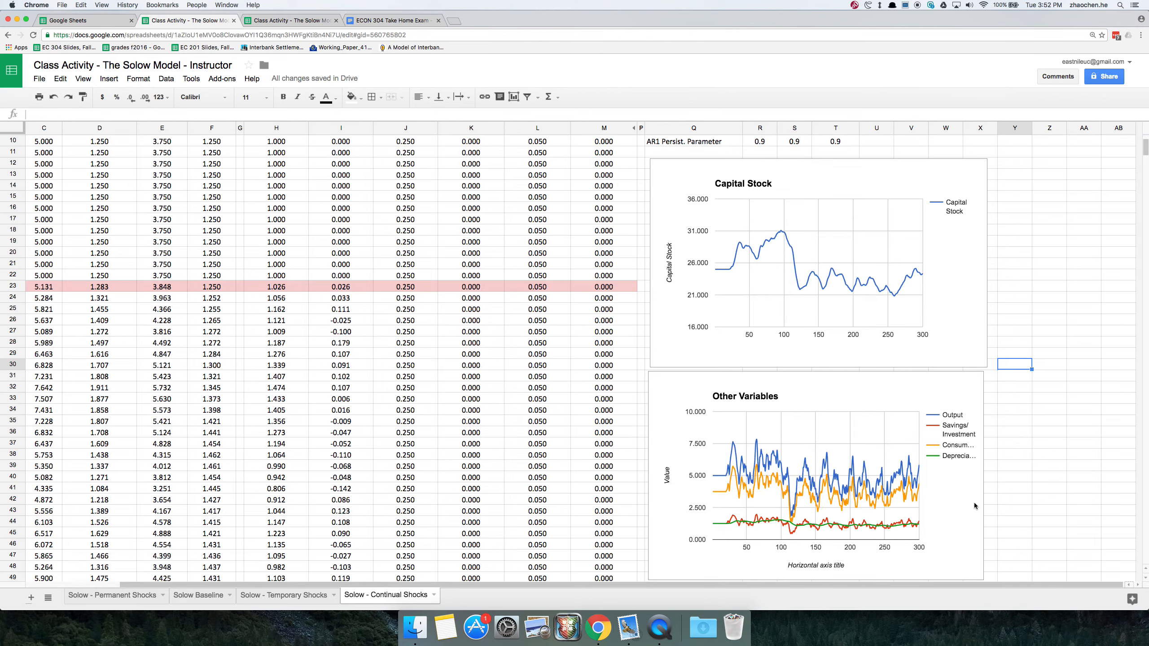
scroll(823, 480, "down", 3)
scroll(822, 478, "down", 6)
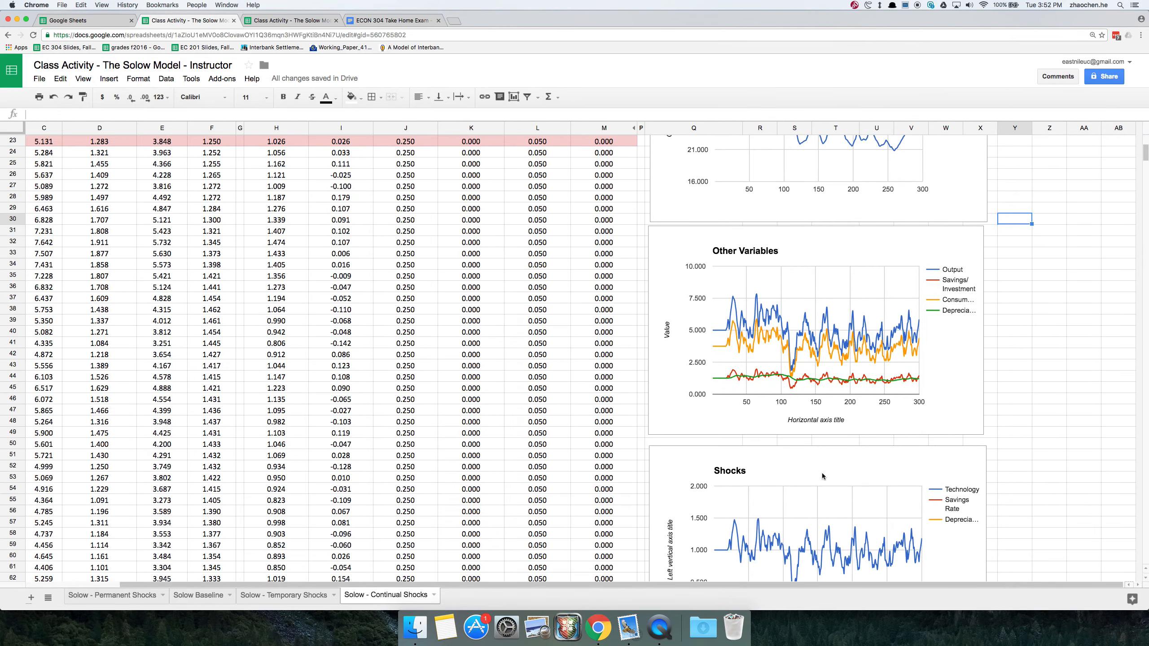
scroll(822, 475, "up", 2)
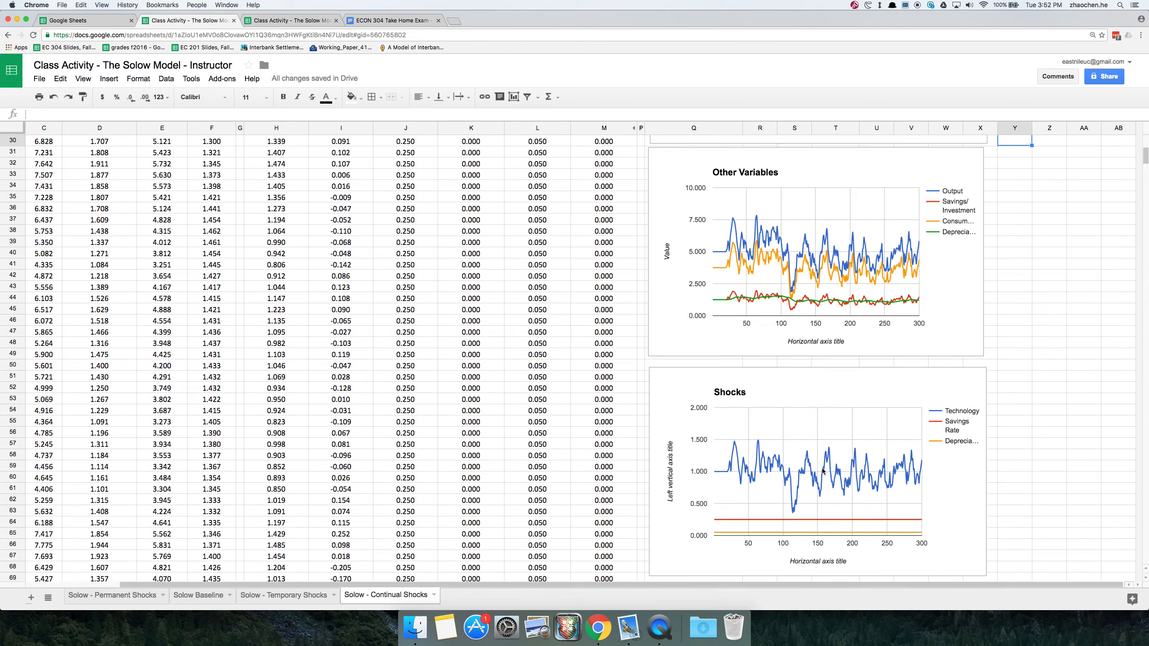
Step: Switch to the Student version of the Solow Model workbook and open the "Solow with Temp. Shocks Starting Point" sheet
scroll(822, 471, "up", 10)
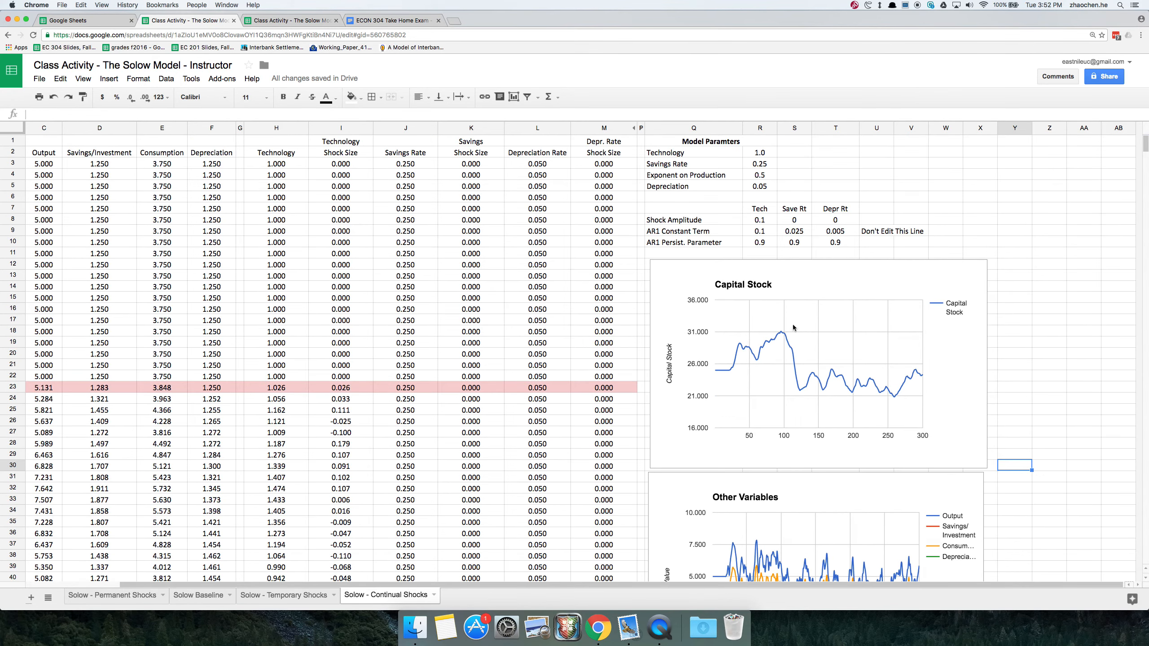
left_click(523, 265)
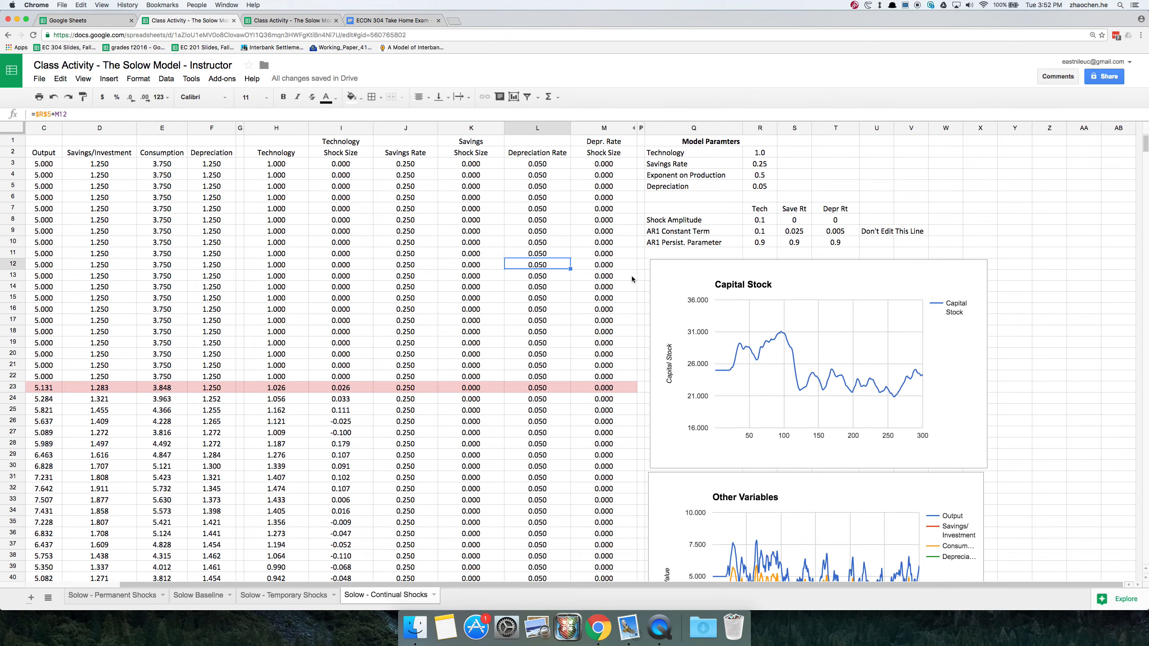
left_click(281, 20)
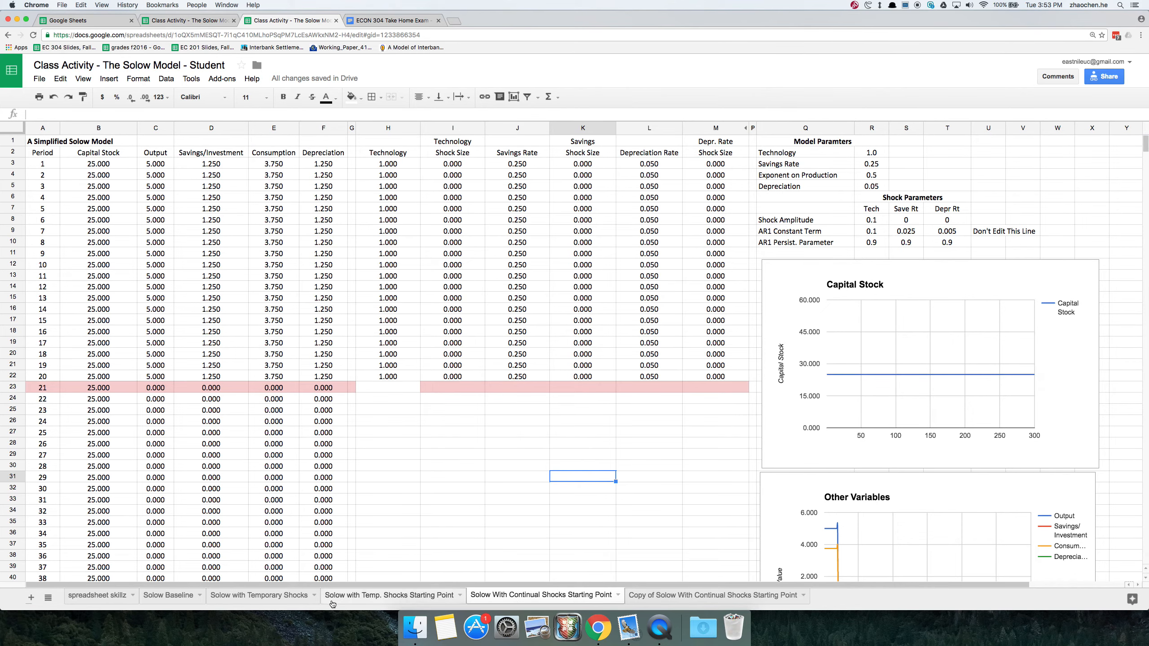
left_click(293, 596)
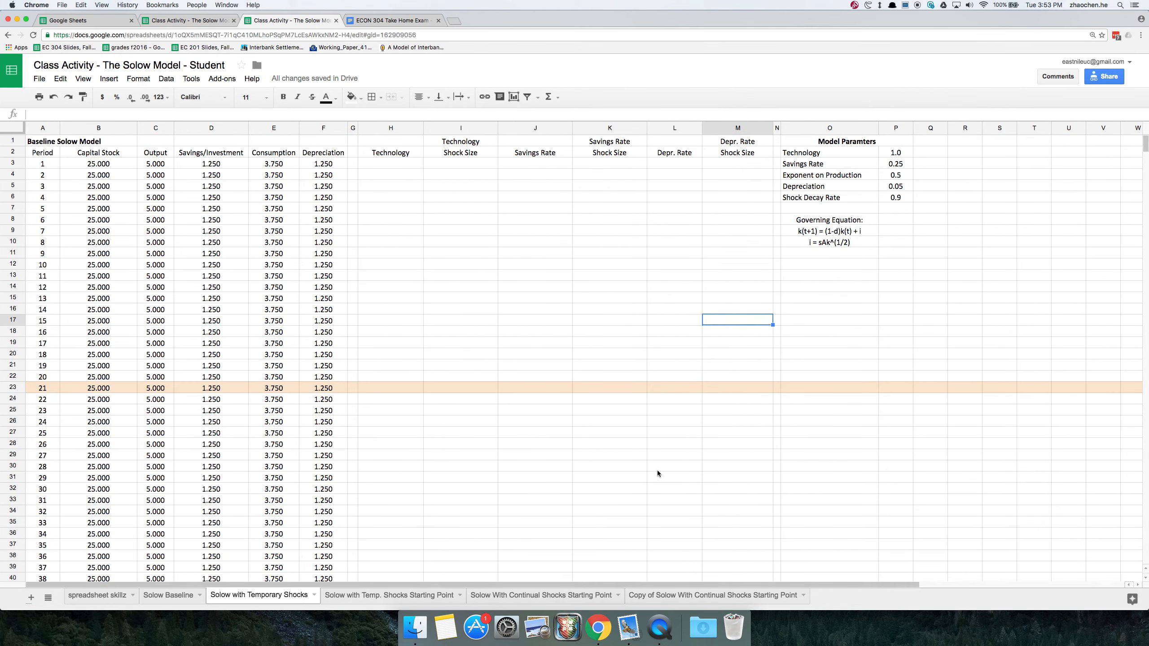
left_click(416, 595)
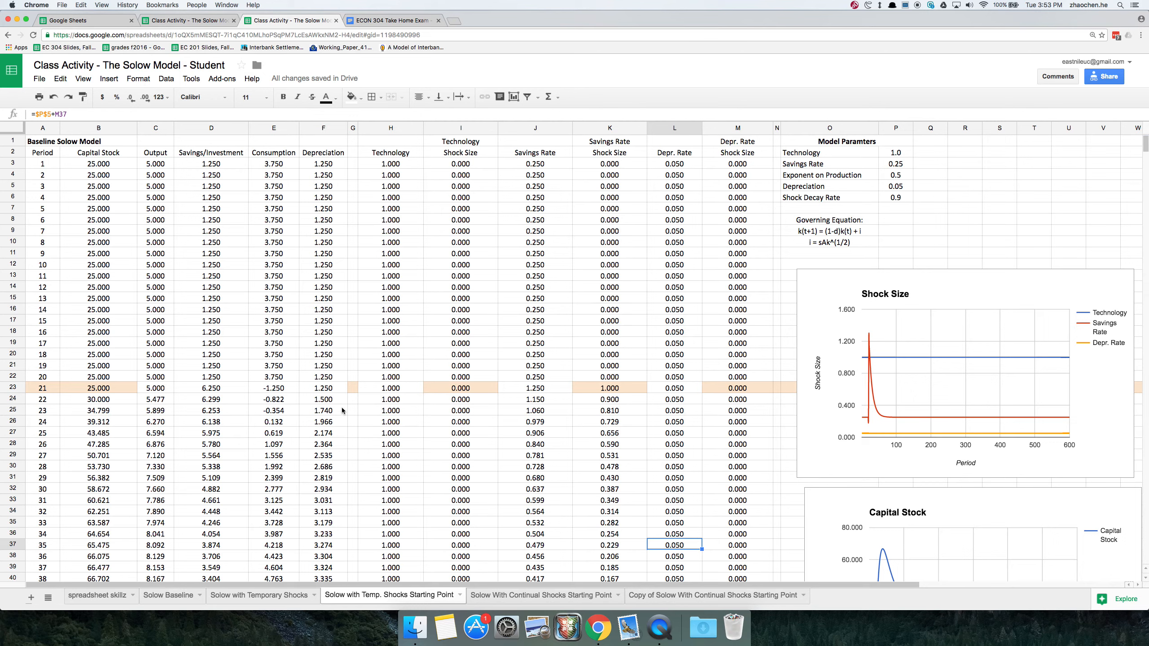
Step: Review the technology, savings rate and depreciation shock columns from period 21 onward in the temporary shocks sheet
left_click_drag(384, 389, 719, 550)
left_click(650, 511)
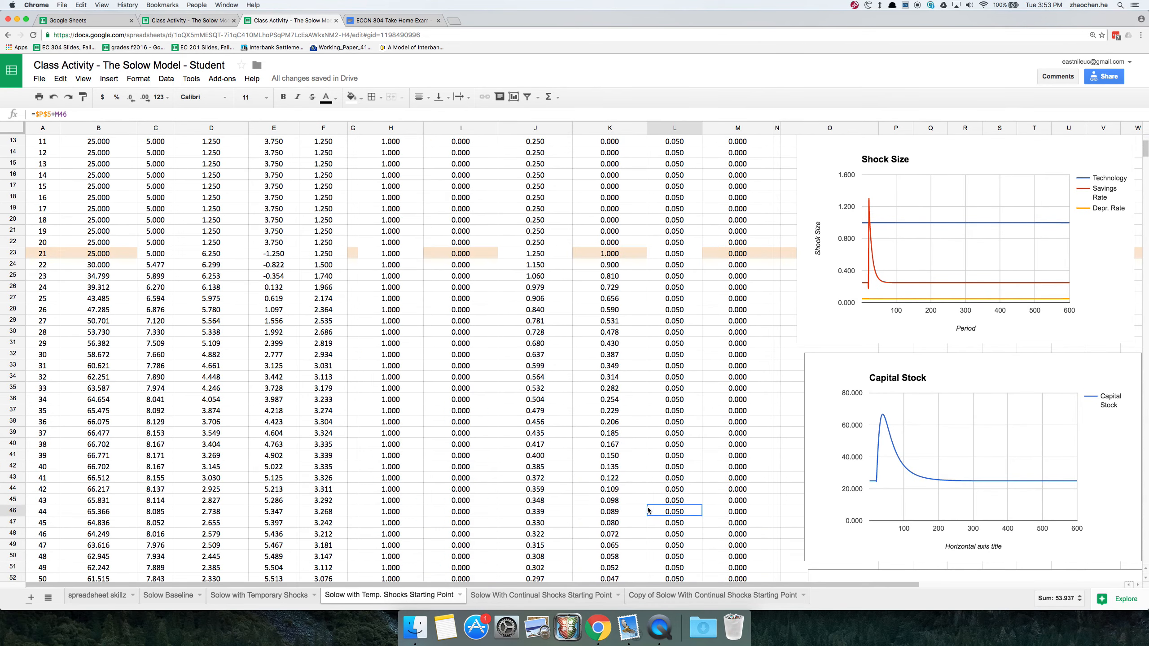
scroll(635, 491, "up", 1)
scroll(635, 491, "up", 3)
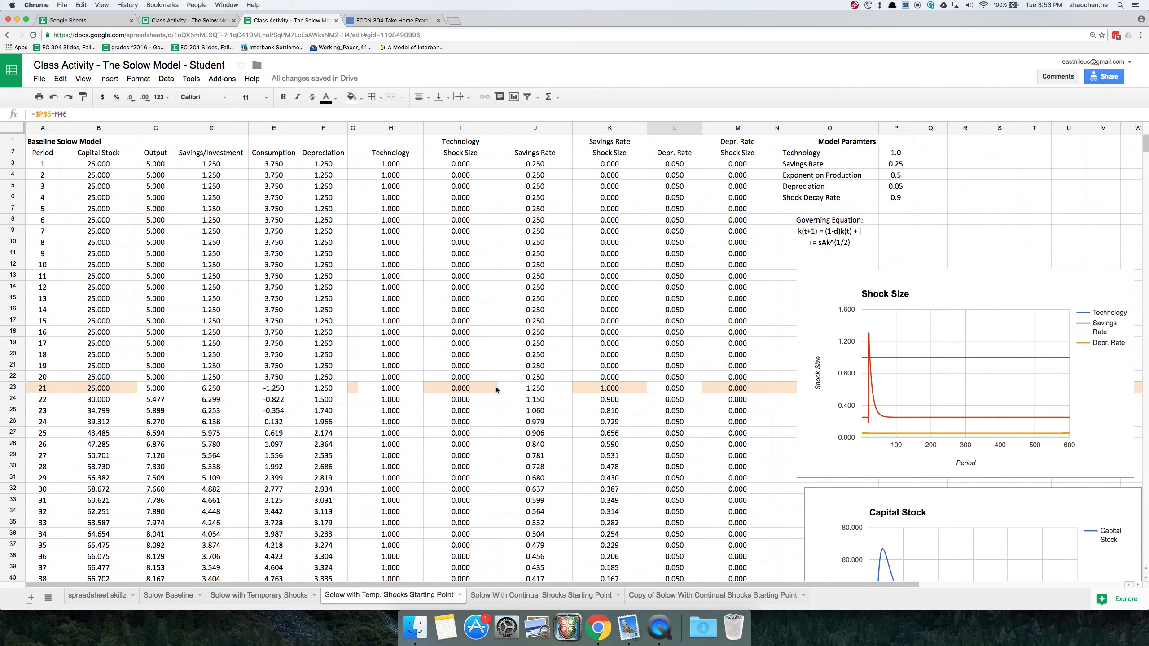
Step: Compare the temporary shocks sheet with "Solow With Continual Shocks Starting Point", ending on the continual shocks sheet
left_click(559, 599)
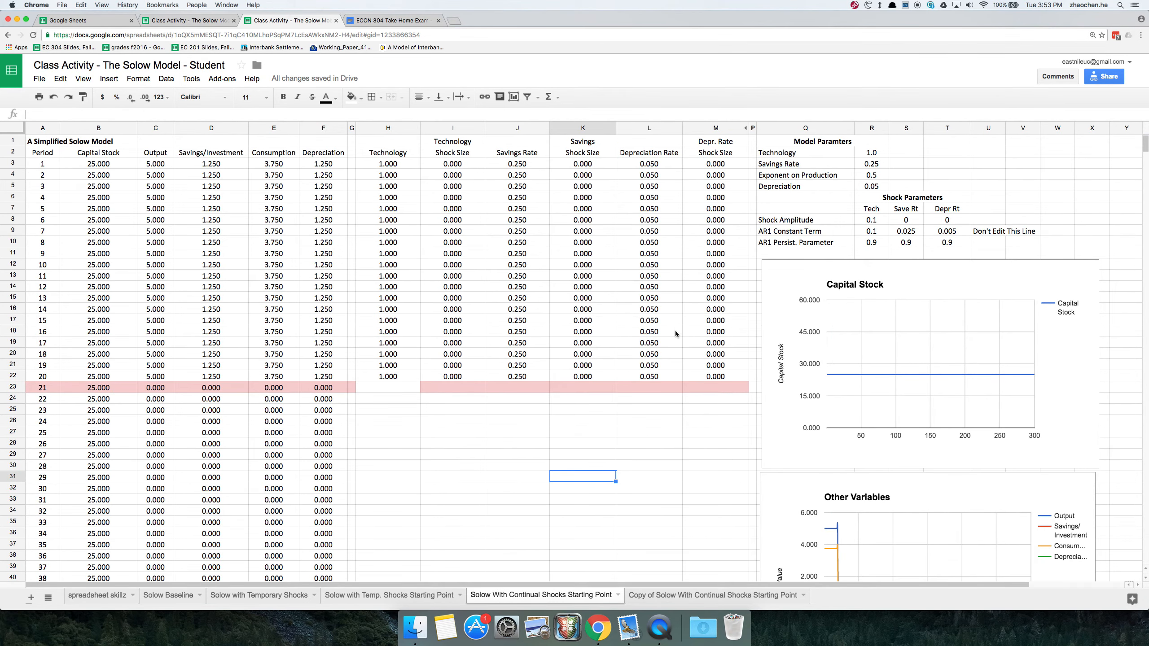
left_click(422, 596)
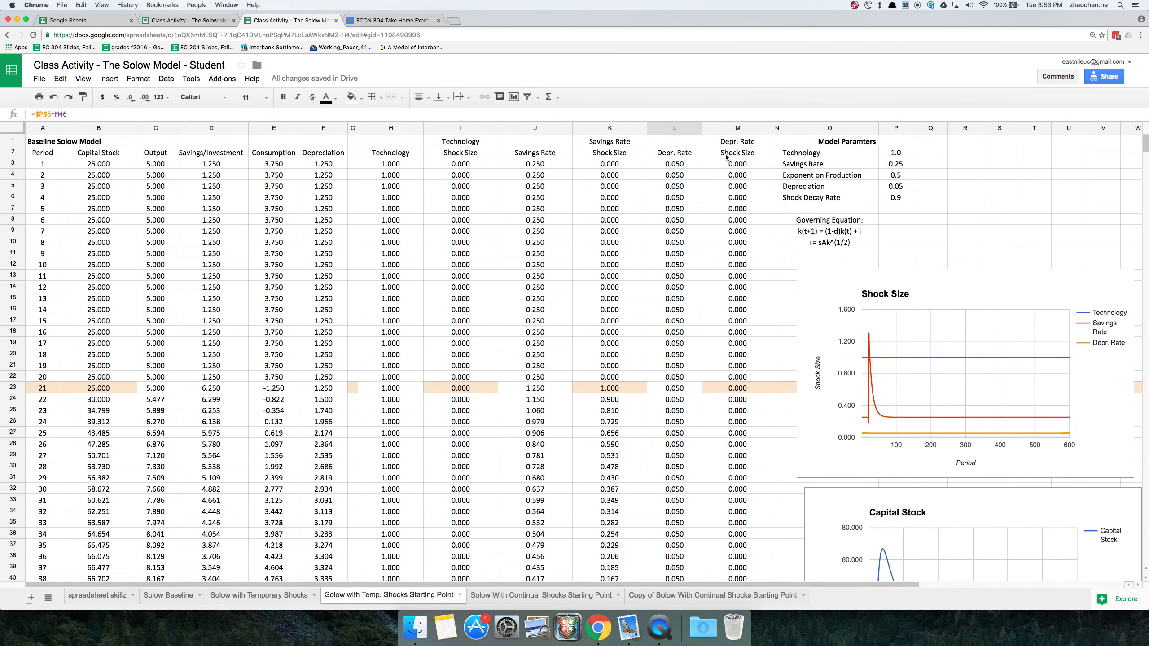
left_click(566, 595)
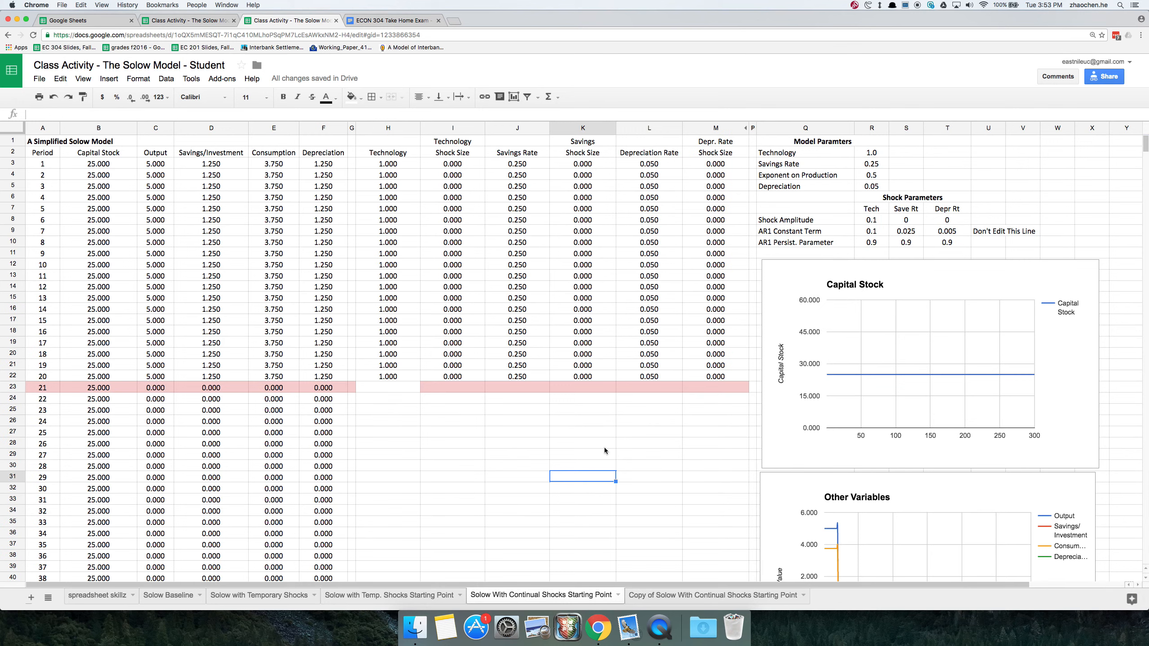
Step: Point out the empty period 21 cells for Technology and the shock sizes, ending on Technology Shock Size in I23
left_click(573, 451)
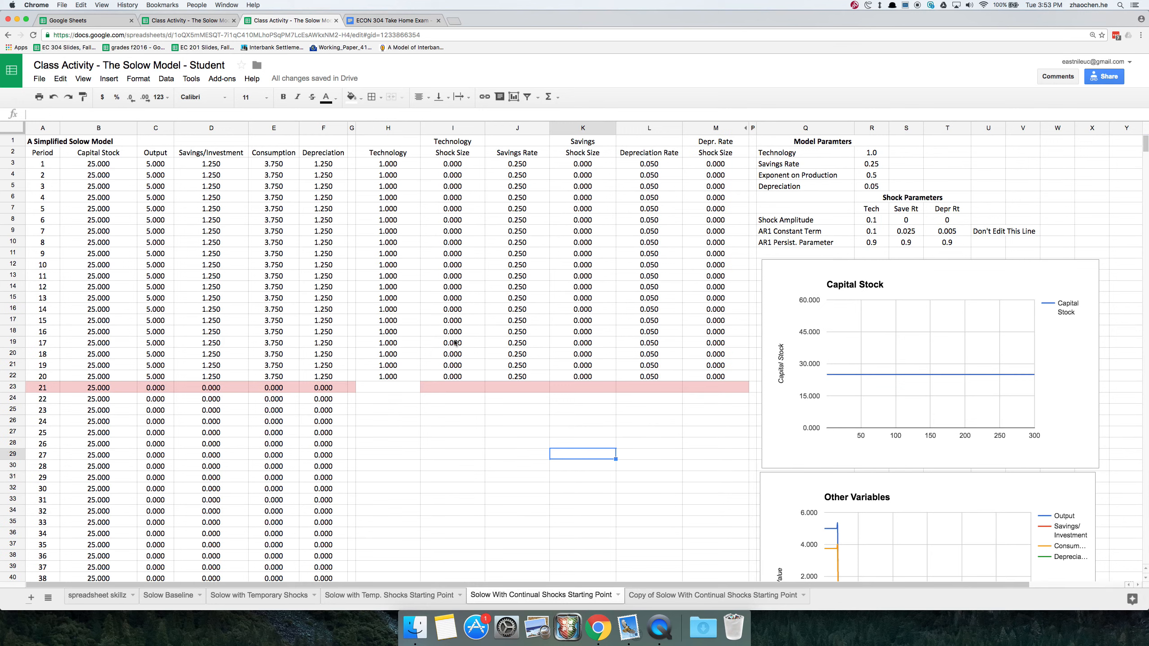
left_click(460, 389)
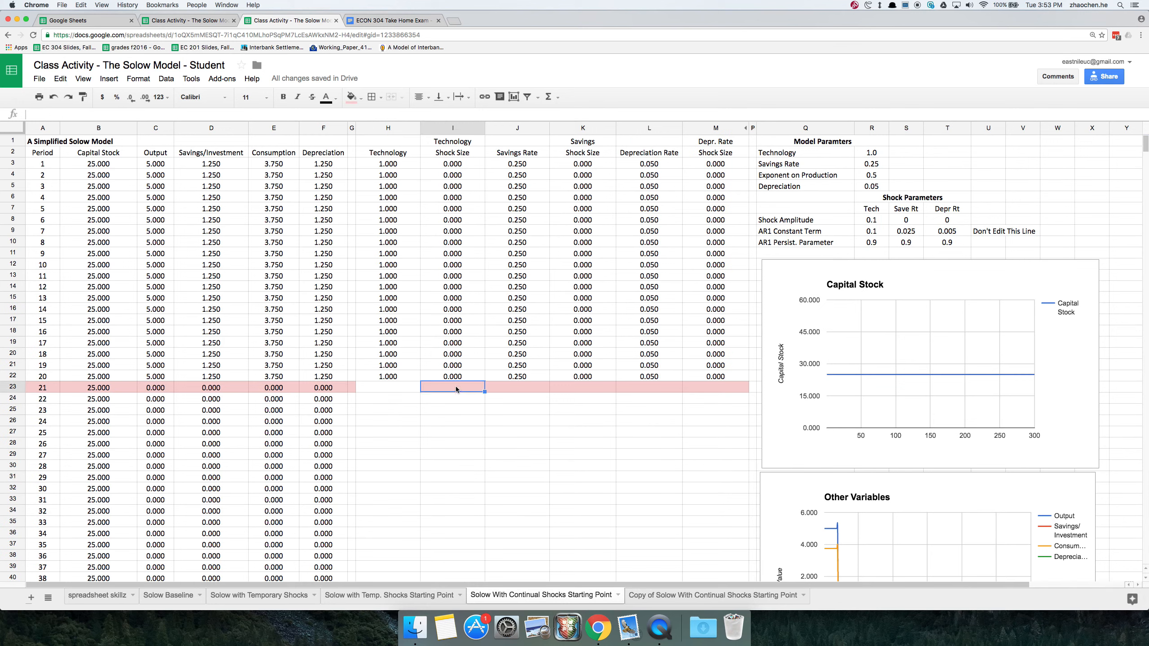
left_click(313, 130)
left_click_drag(312, 130, 42, 128)
left_click(552, 388)
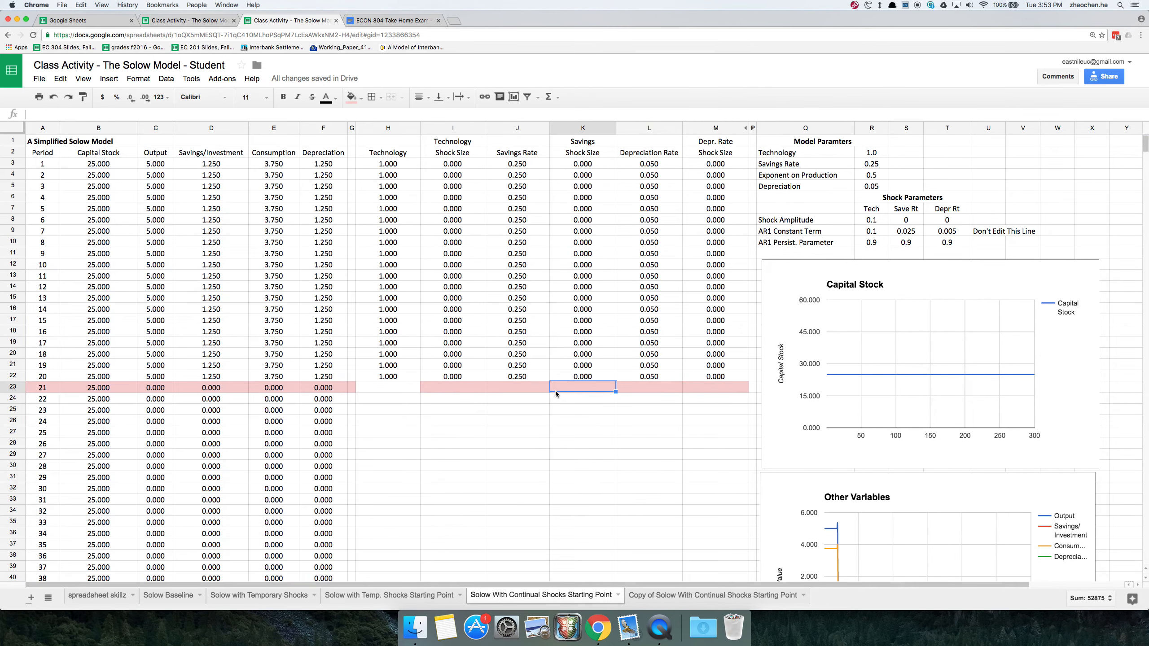
left_click(456, 389)
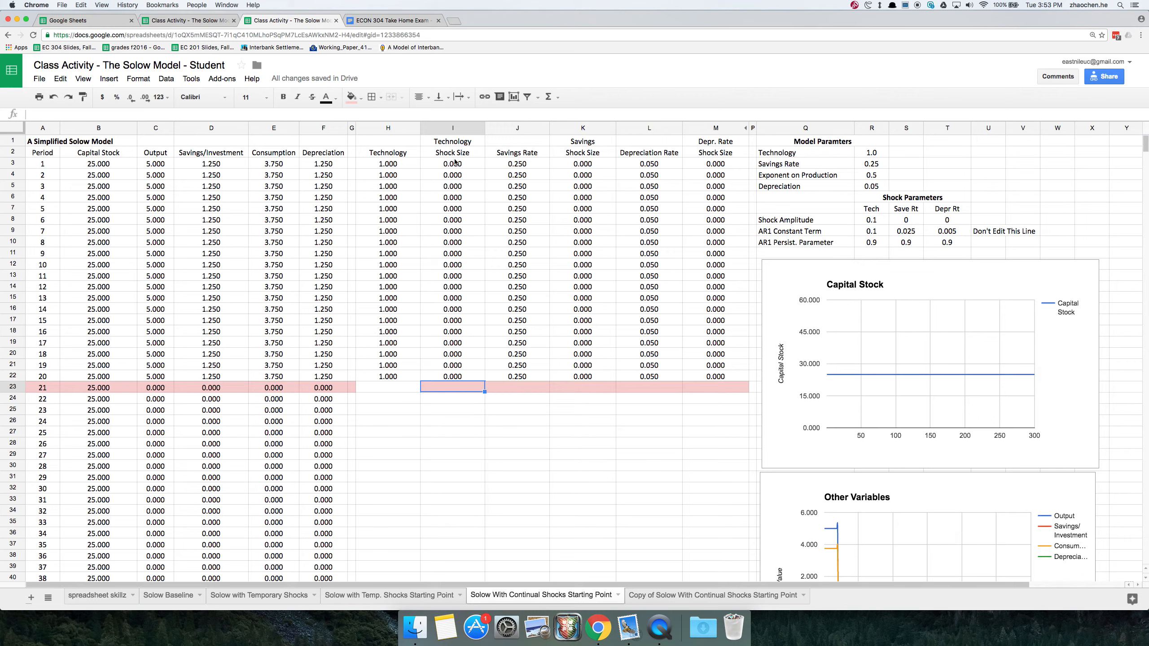
left_click(393, 388)
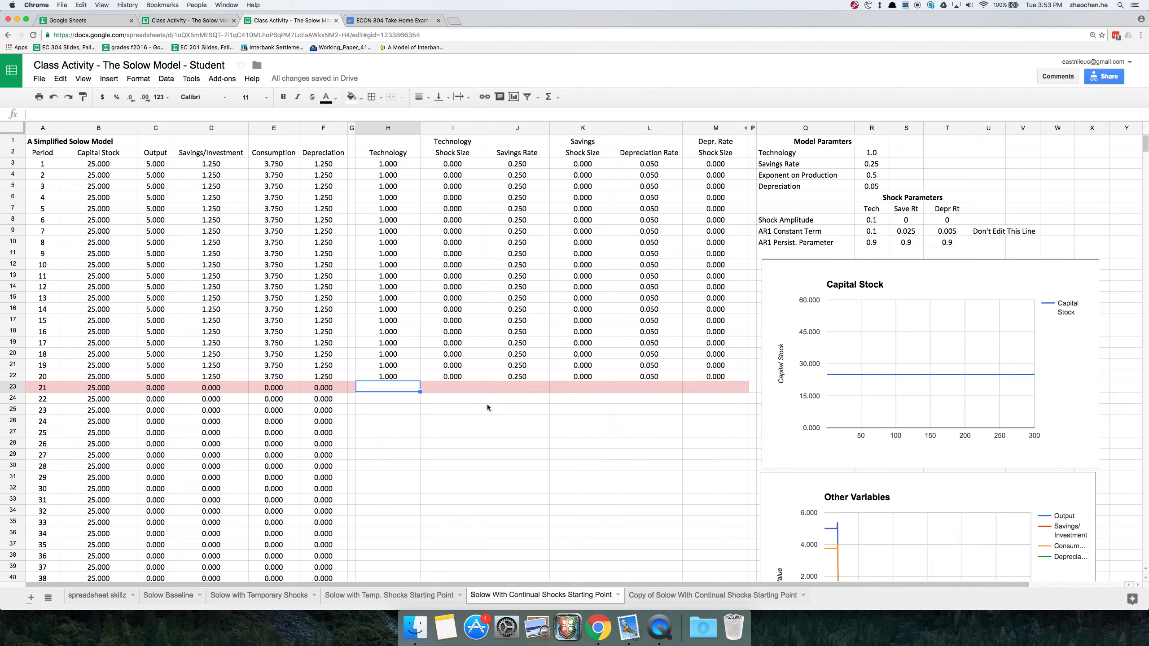
left_click(479, 392)
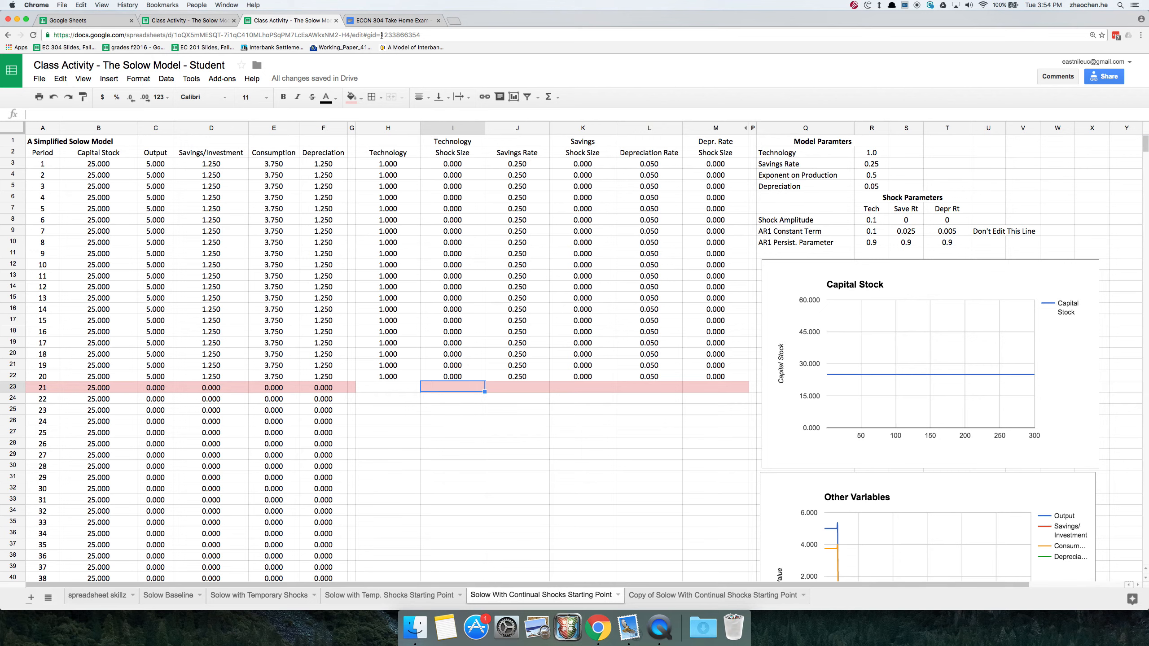
Step: Switch to the ECON 304 Take Home Exam document and highlight norminv(rand(),0,1) in the random shock formula
left_click(392, 20)
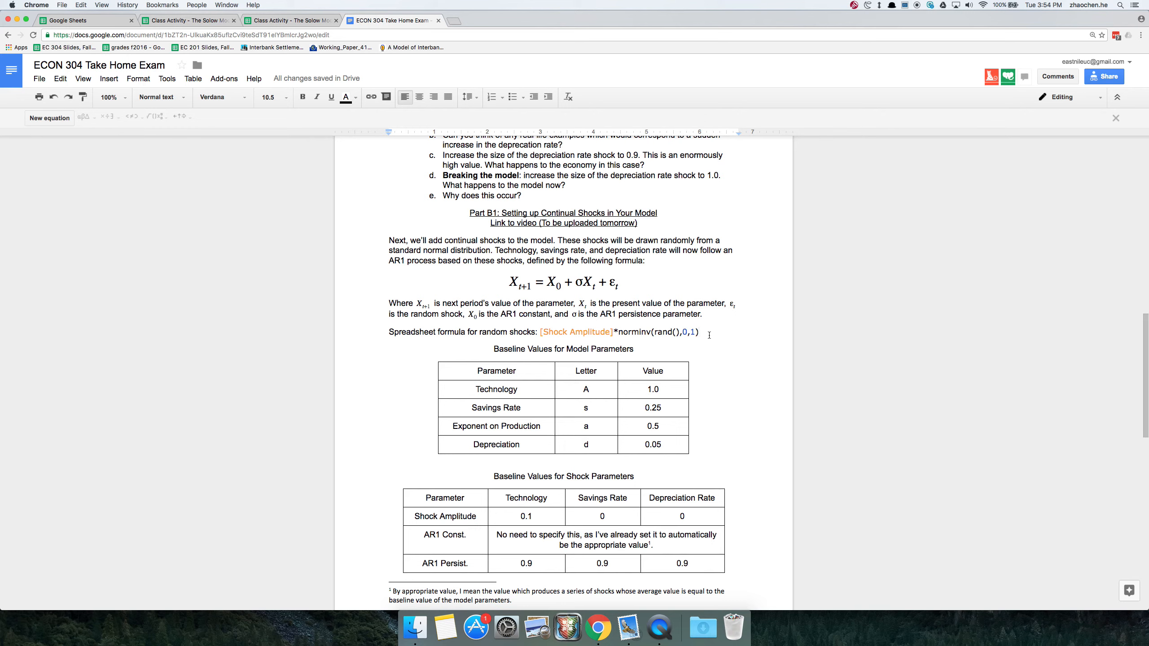
left_click_drag(705, 332, 617, 333)
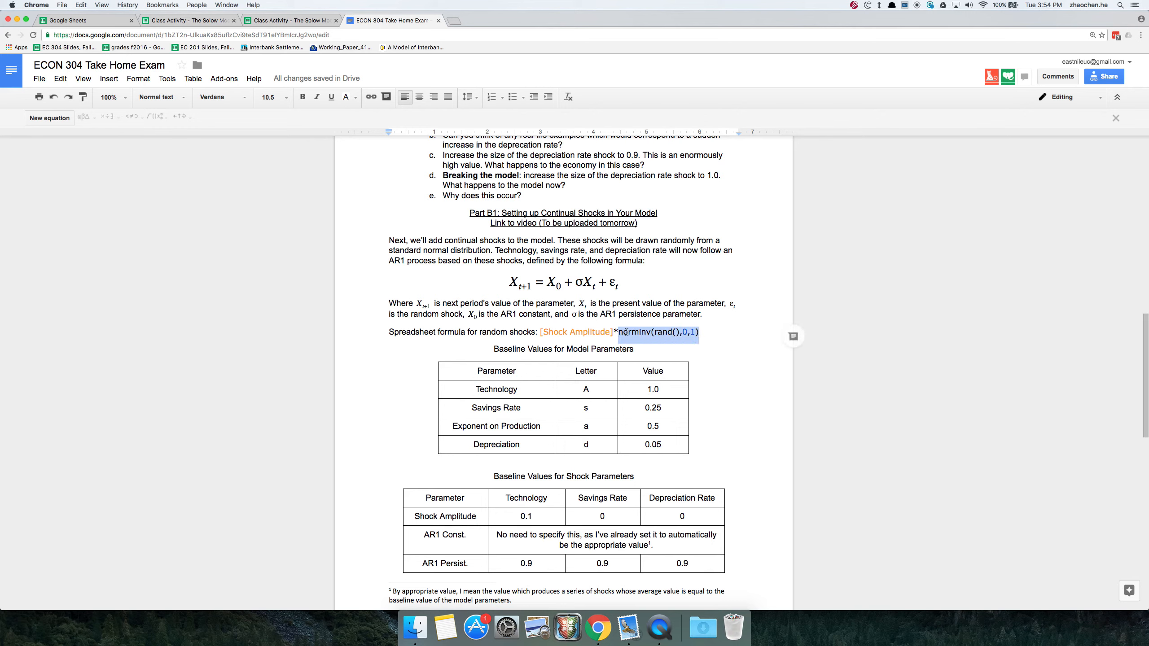
left_click(656, 333)
left_click_drag(700, 333, 619, 331)
left_click(638, 337)
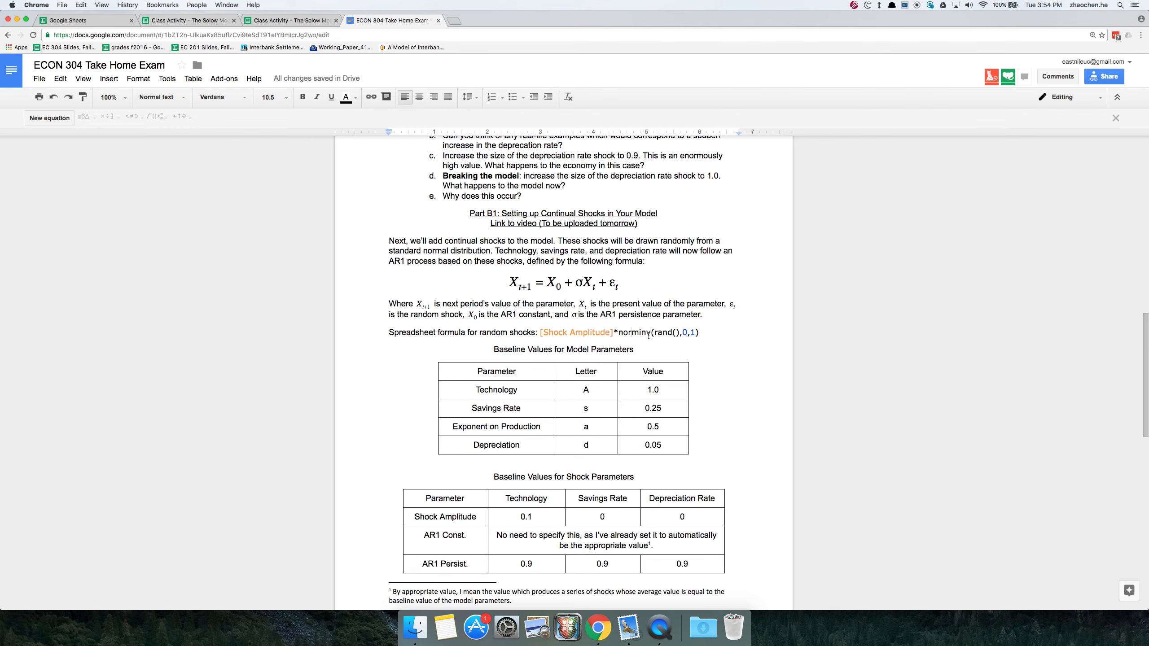
Step: Return to the Student workbook and review the Shock Parameters block, focusing on the Shock Amplitude row and its Tech value
left_click(311, 21)
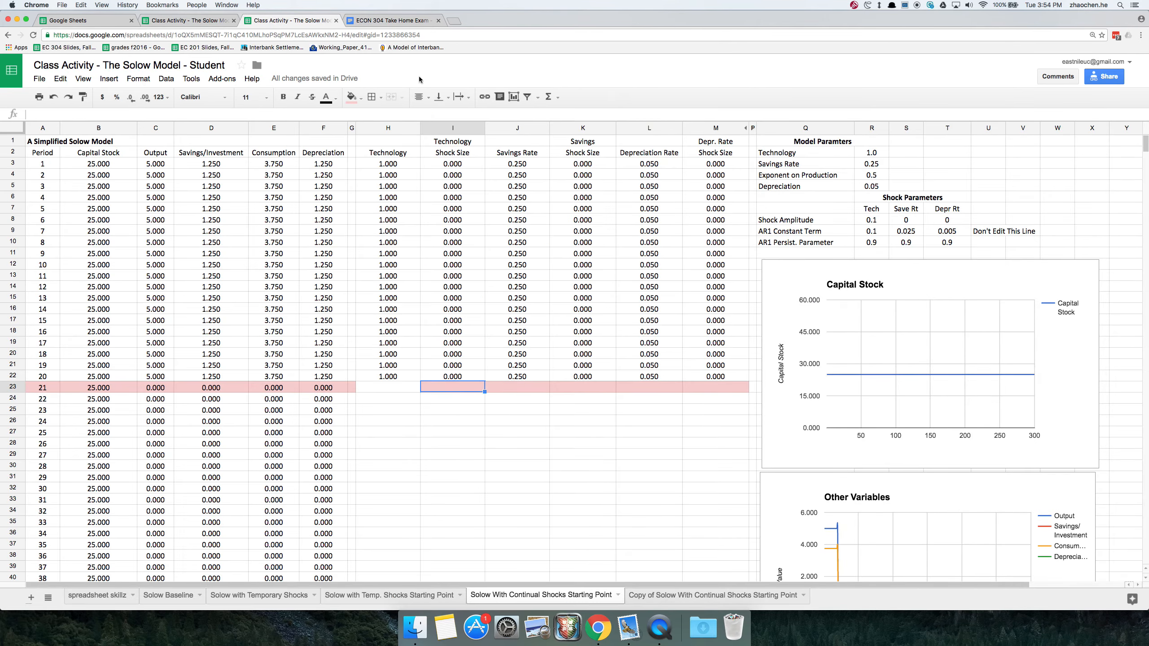
left_click(879, 220)
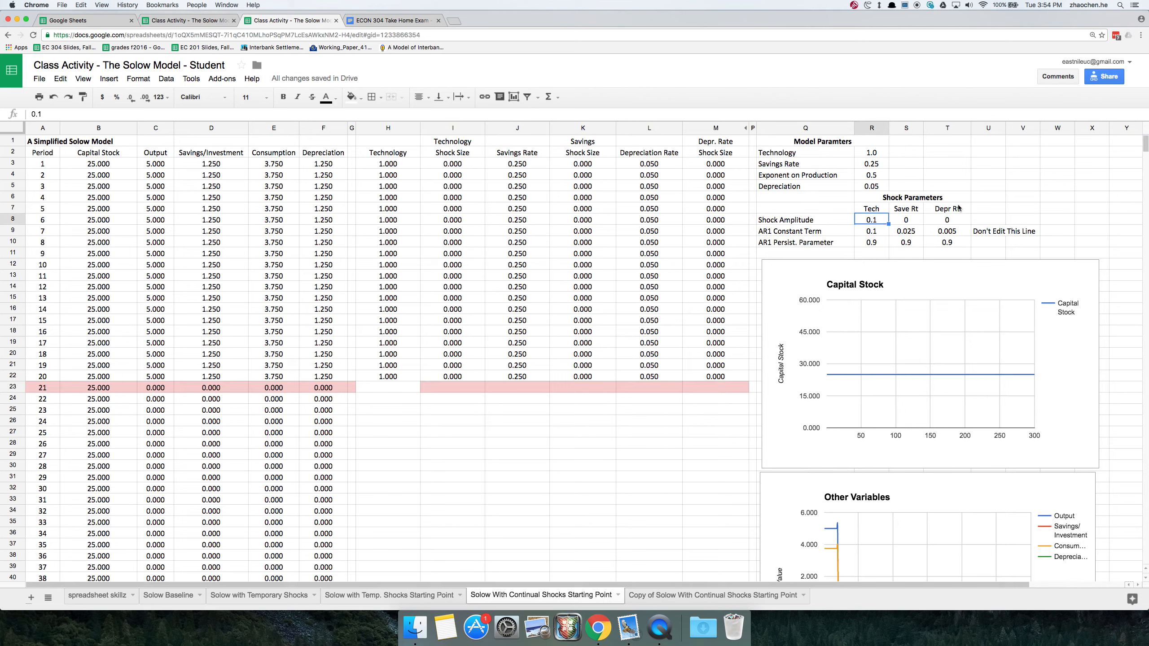
left_click_drag(1033, 198, 789, 245)
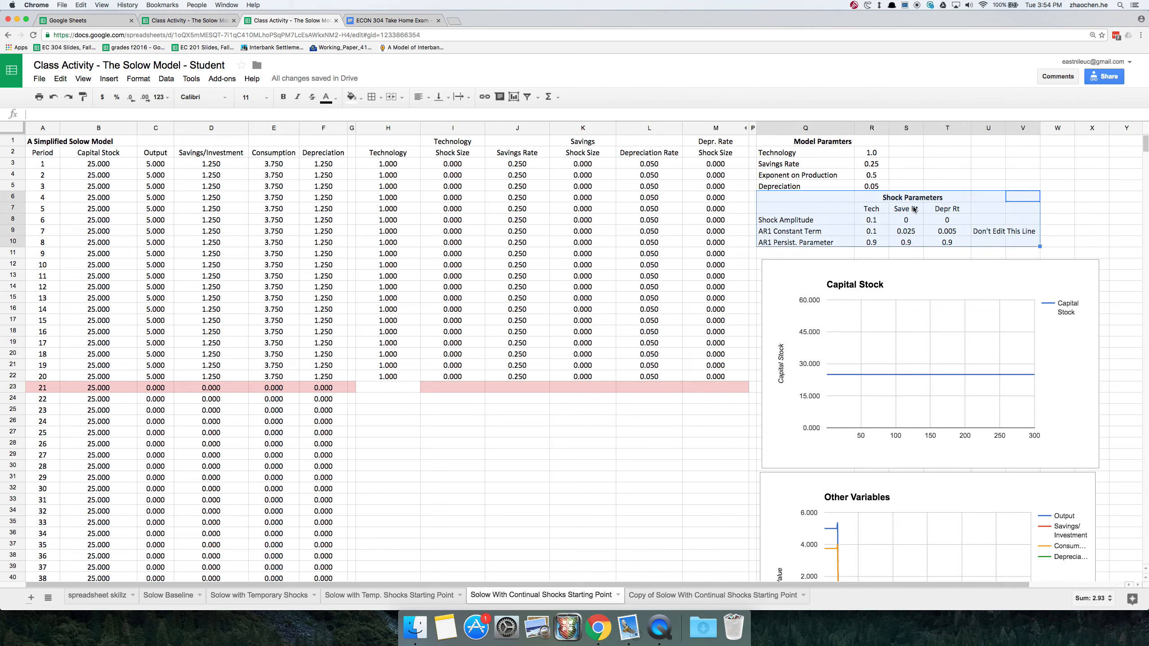
left_click(885, 219)
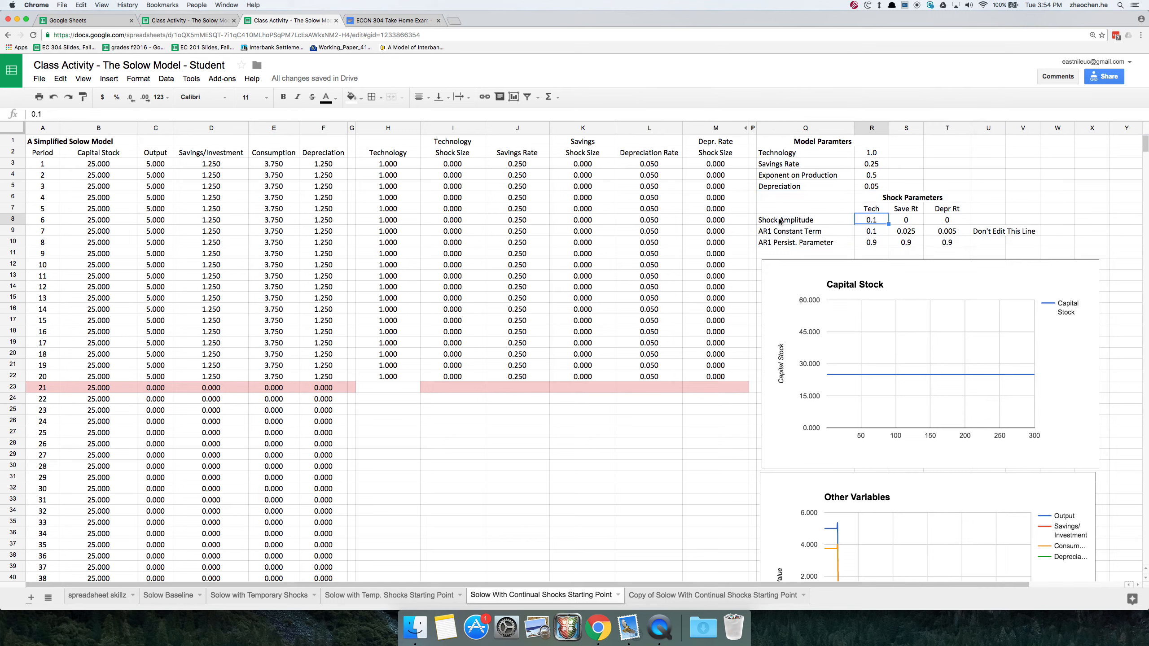
left_click_drag(873, 219, 941, 221)
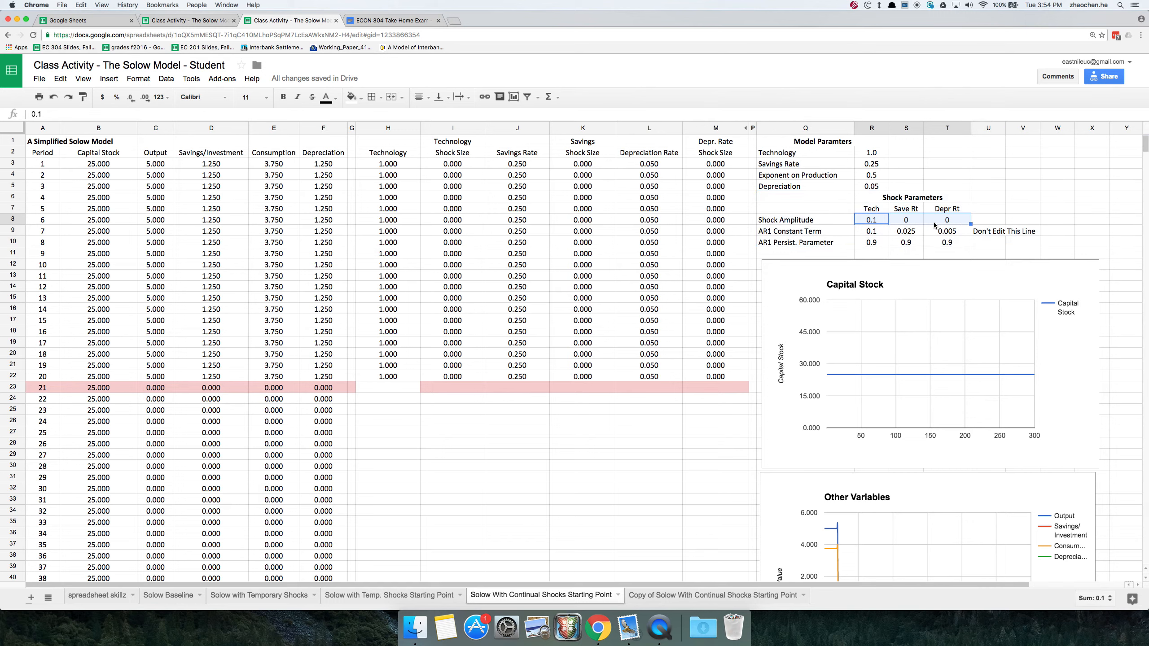
left_click(885, 221)
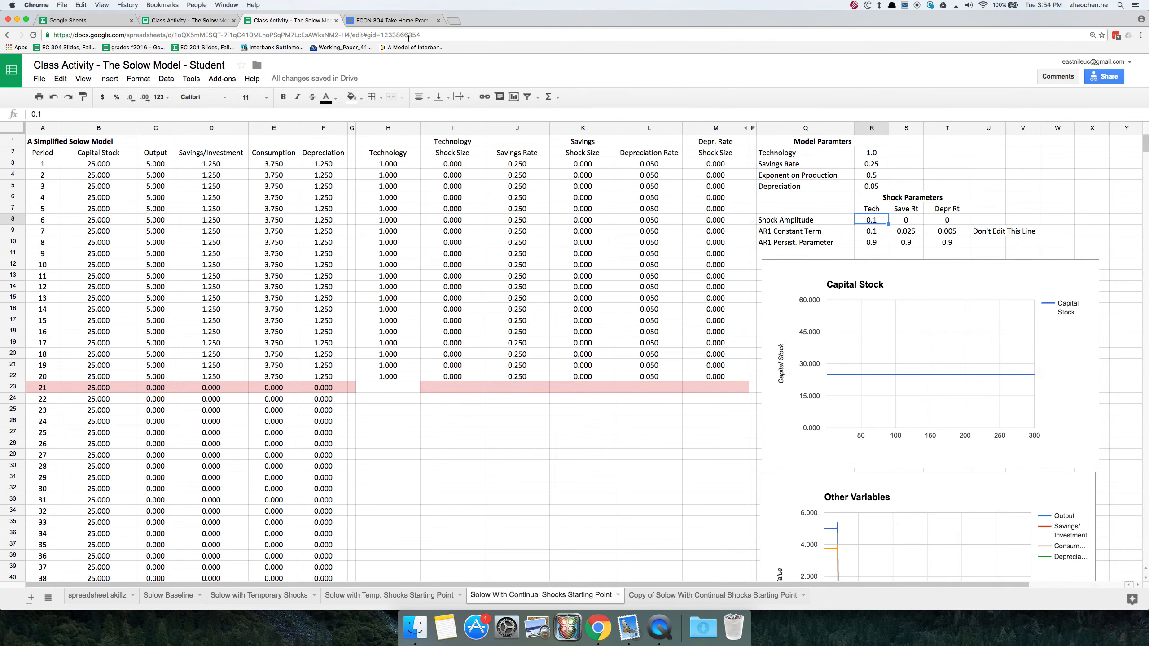
Step: Copy norminv(rand(),0,1) from the exam document and paste it as a formula into Technology Shock Size for period 21 (I23)
left_click(409, 20)
left_click_drag(700, 333, 619, 336)
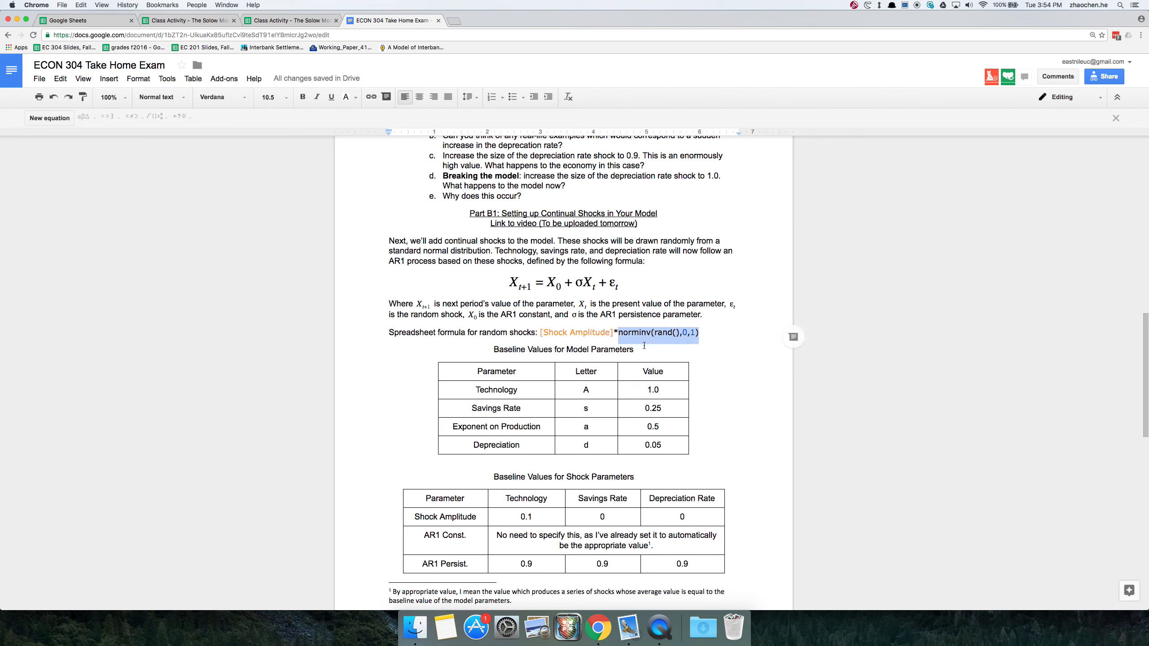
key("super+c")
left_click(300, 21)
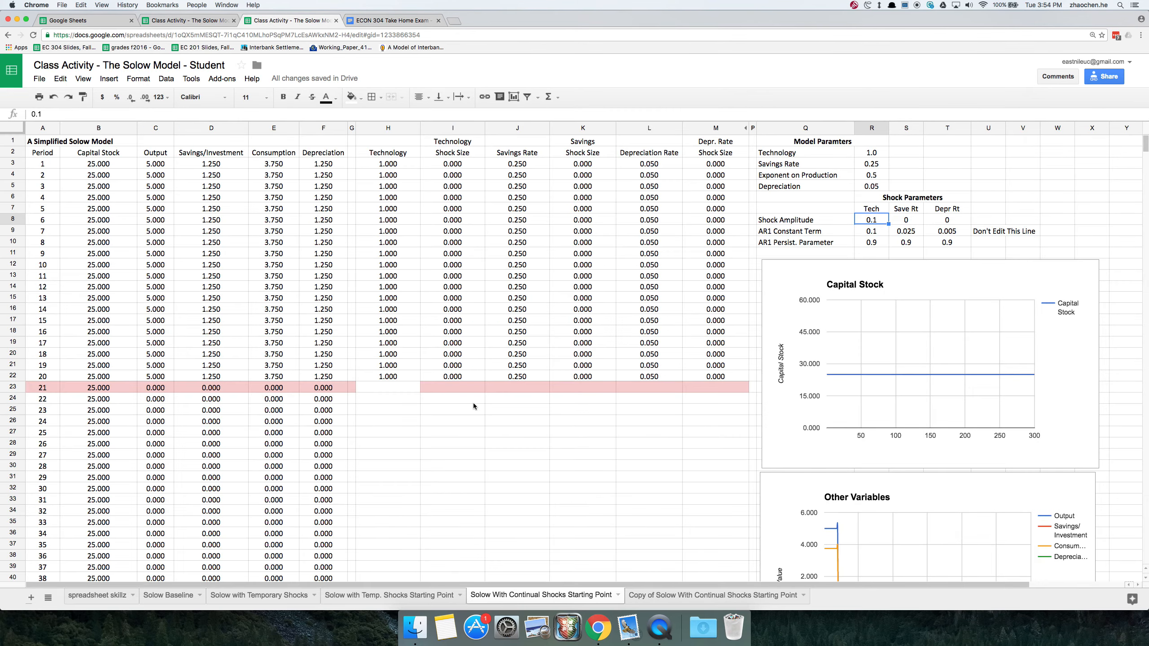
double_click(464, 387)
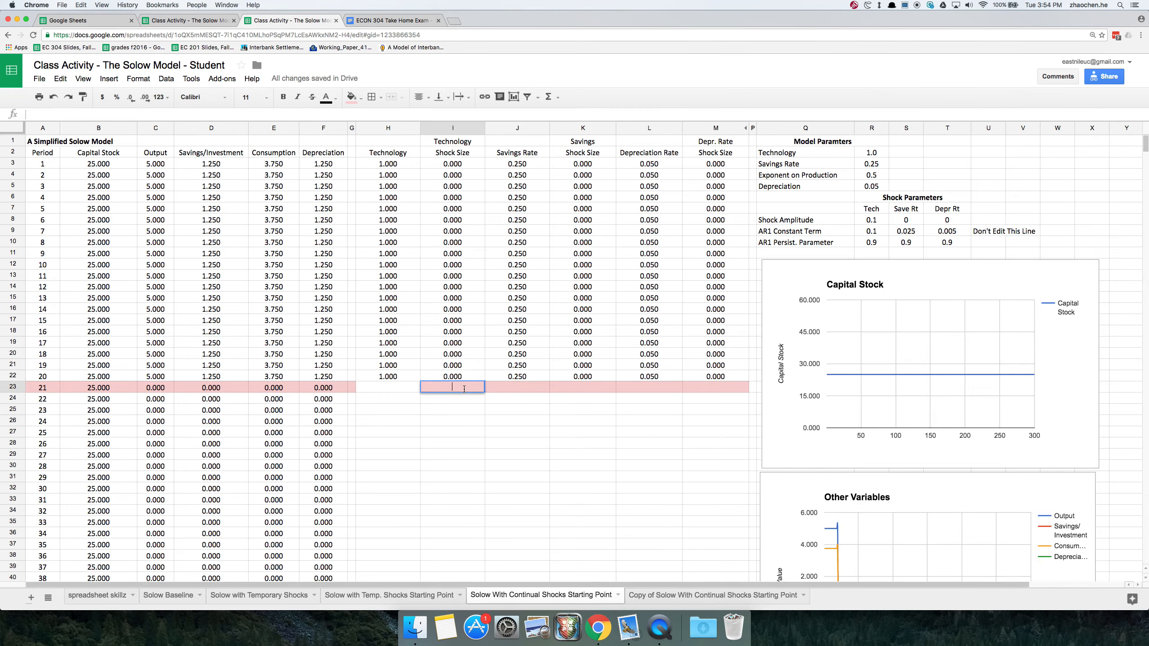
key("super+v")
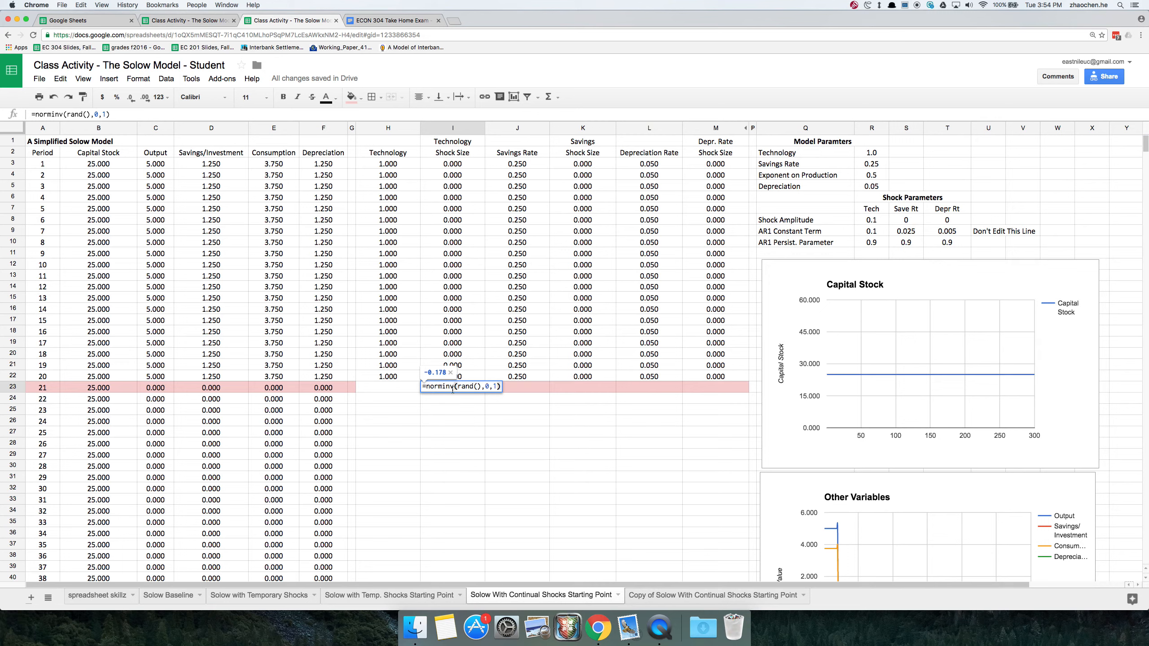
Step: Multiply the I23 formula by an absolute reference to the Tech Shock Amplitude, making it =$R$8*norminv(rand(),0,1)
key("Home")
key("Right")
left_click(875, 221)
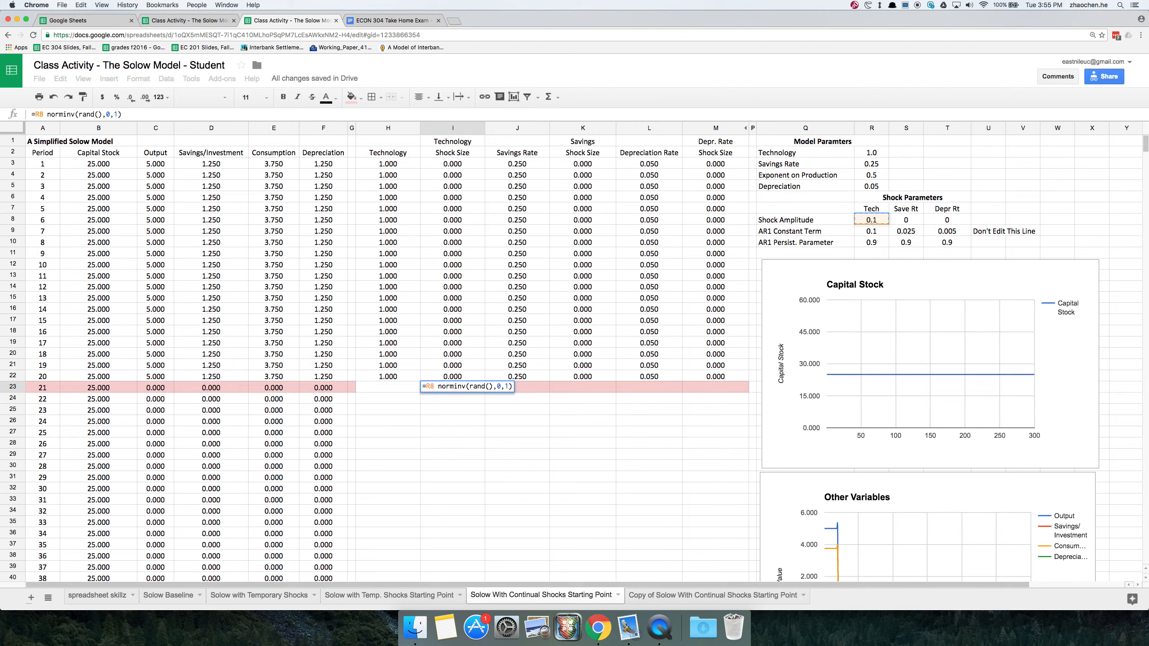
left_click(430, 387)
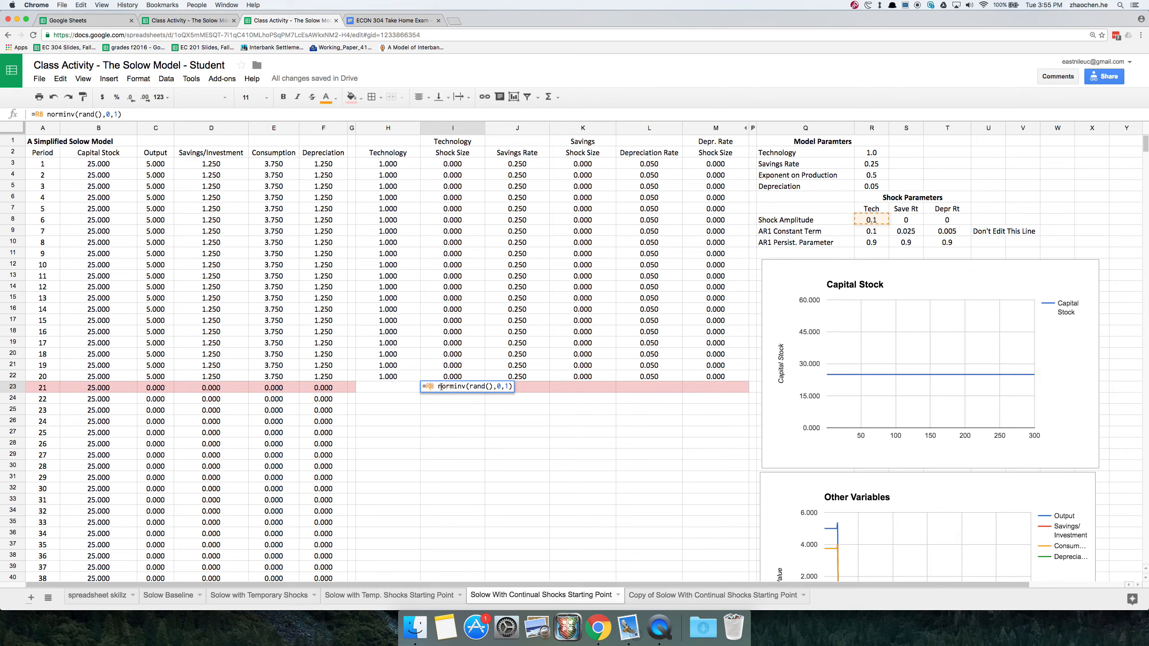
type("$")
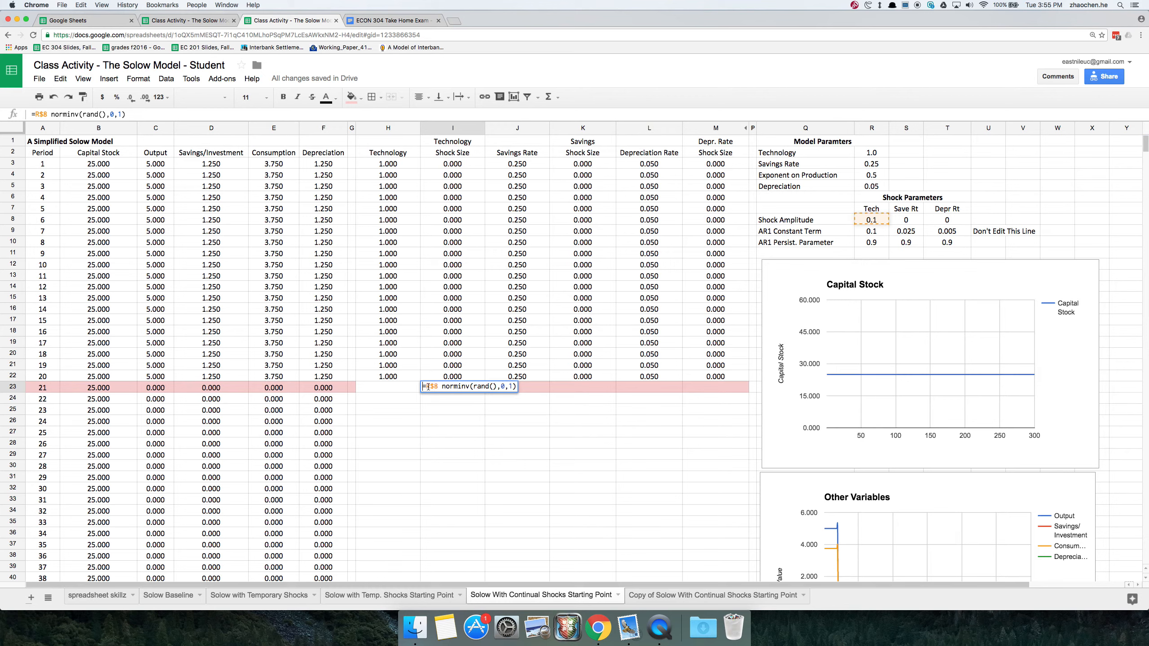
left_click(426, 386)
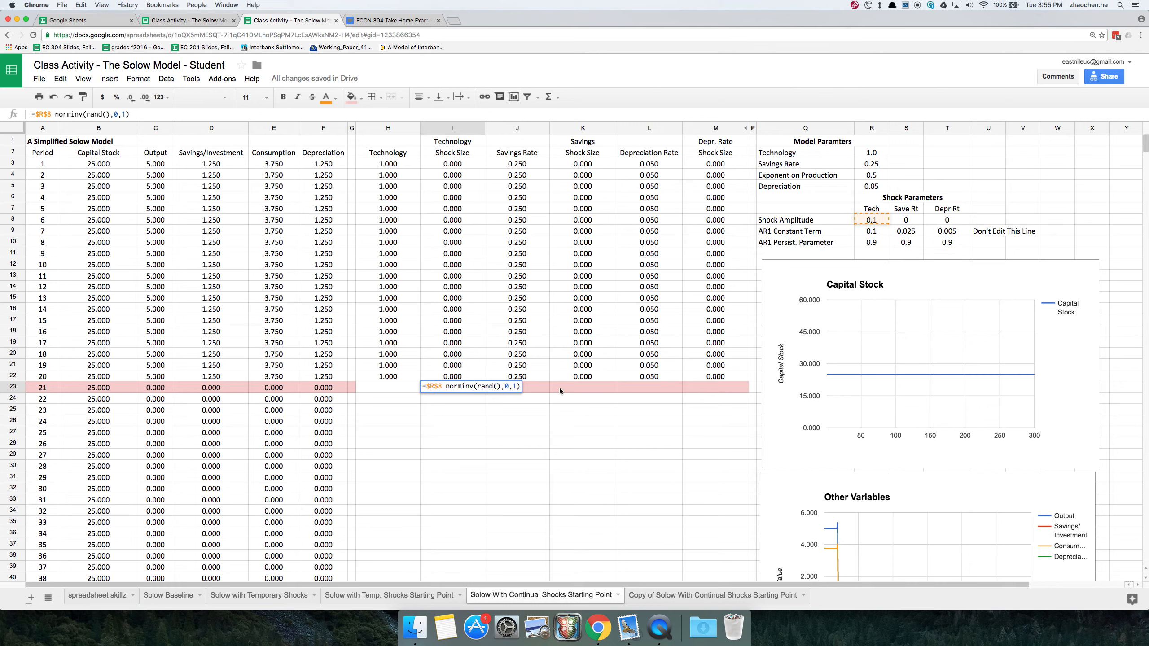
type("$")
key("BackSpace")
type("*")
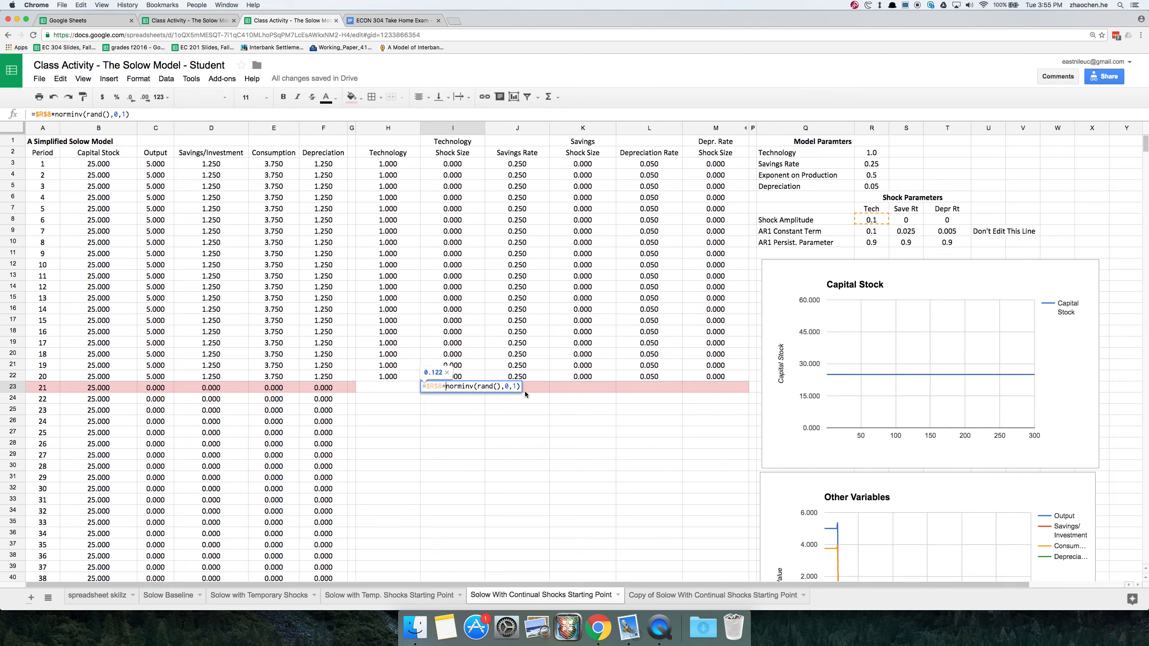
key("Return")
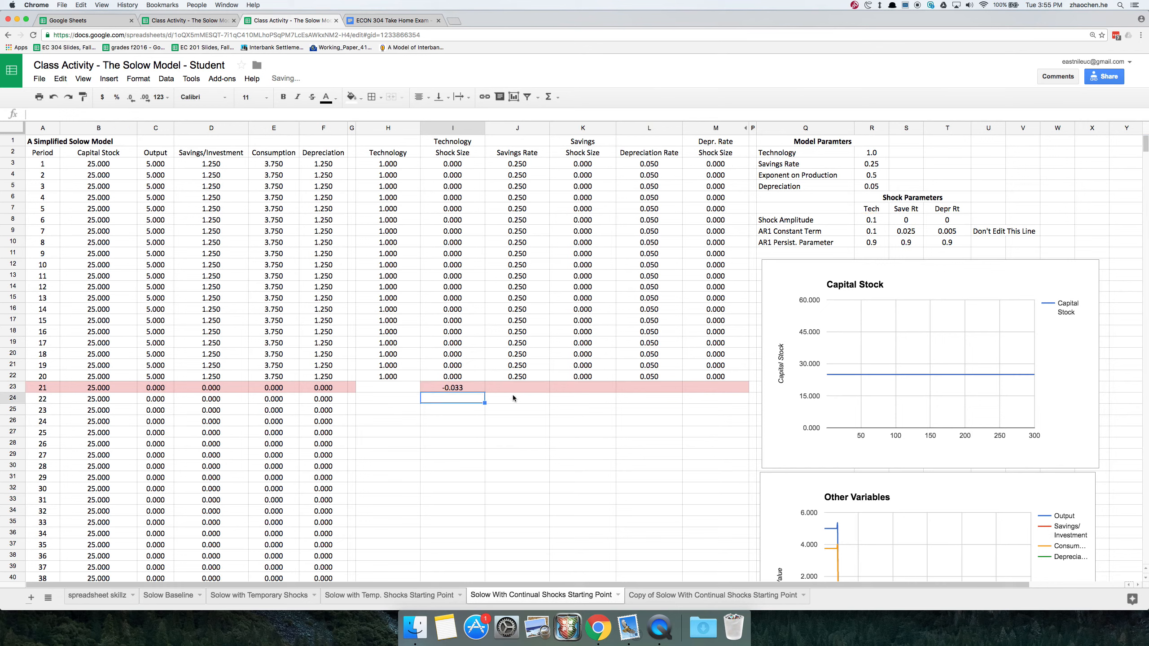
Step: Enter 2 as Technology for period 25 (H27) and delete it again to make the random technology shock recalculate
left_click(450, 389)
left_click(478, 424)
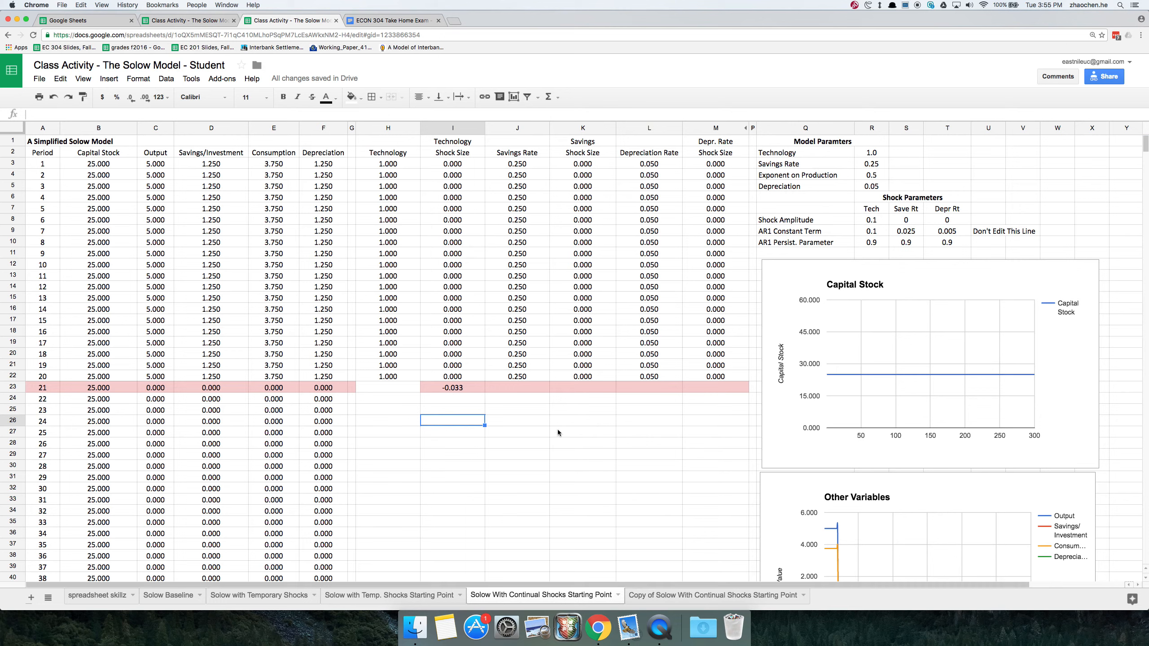
left_click(591, 431)
left_click(407, 431)
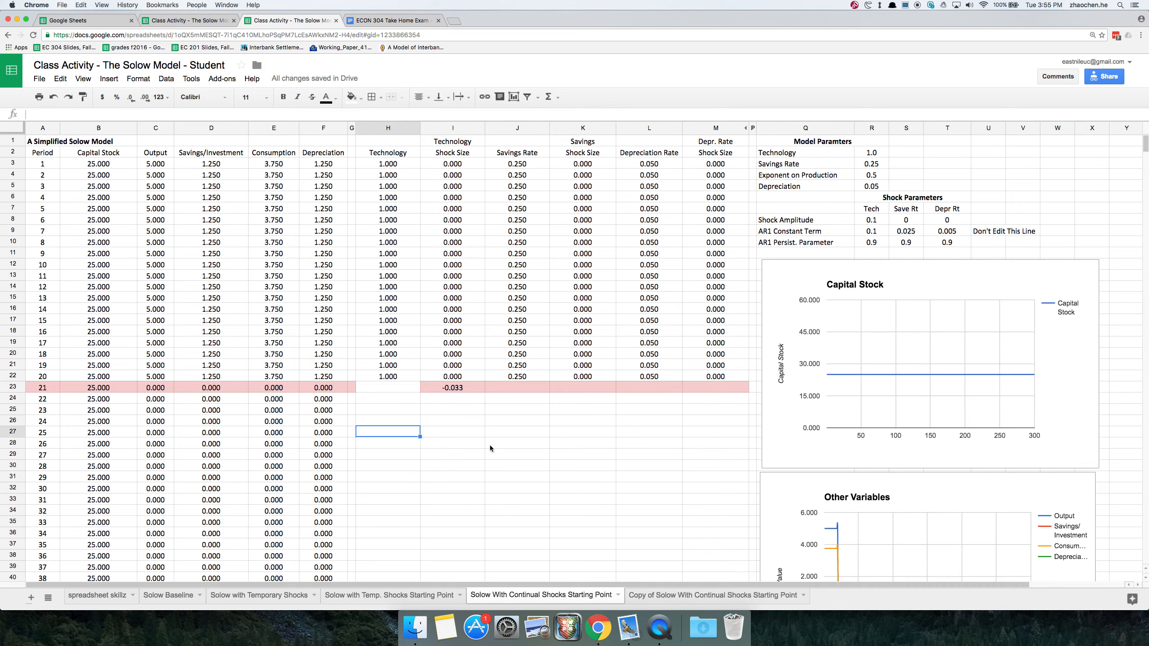
type("2")
key("Return")
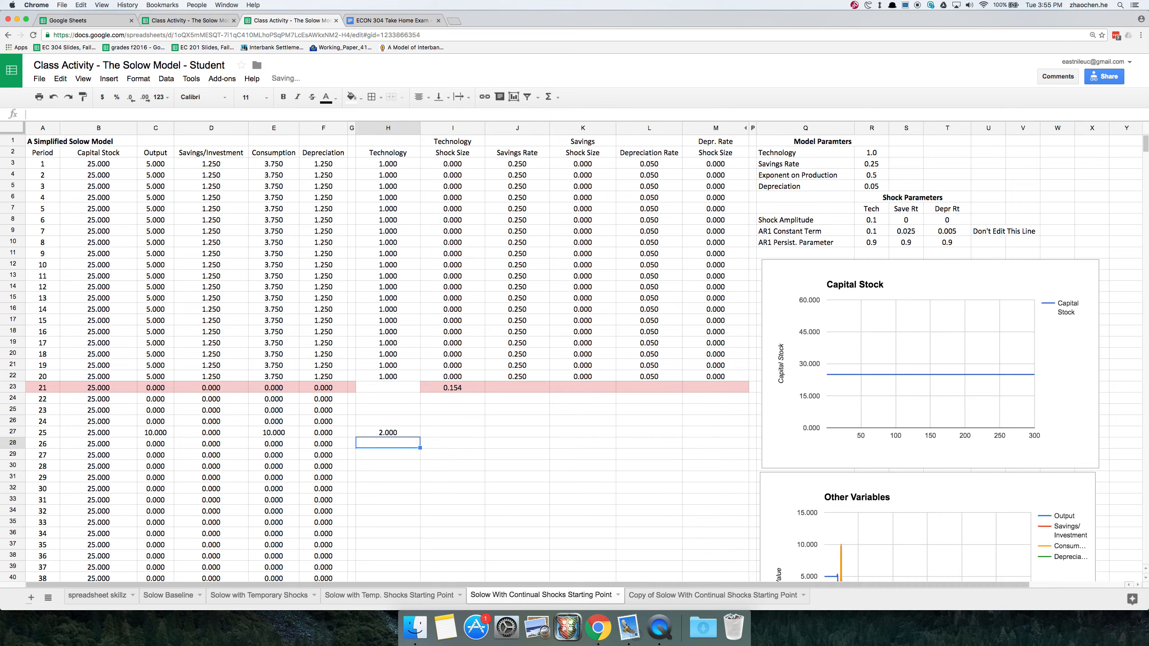
key("Up")
key("Delete")
key("Right")
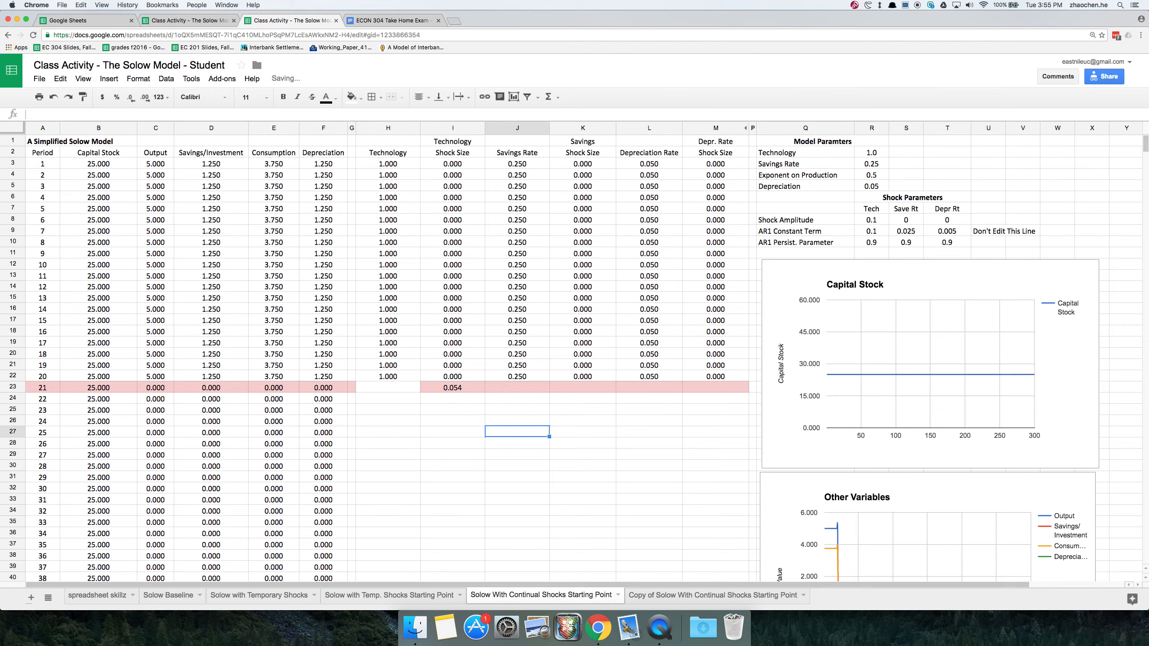
Step: Inspect the formula in Technology Shock Size for period 21 (I23) without changing it
key("Up")
key("Up")
key("Up")
key("Up")
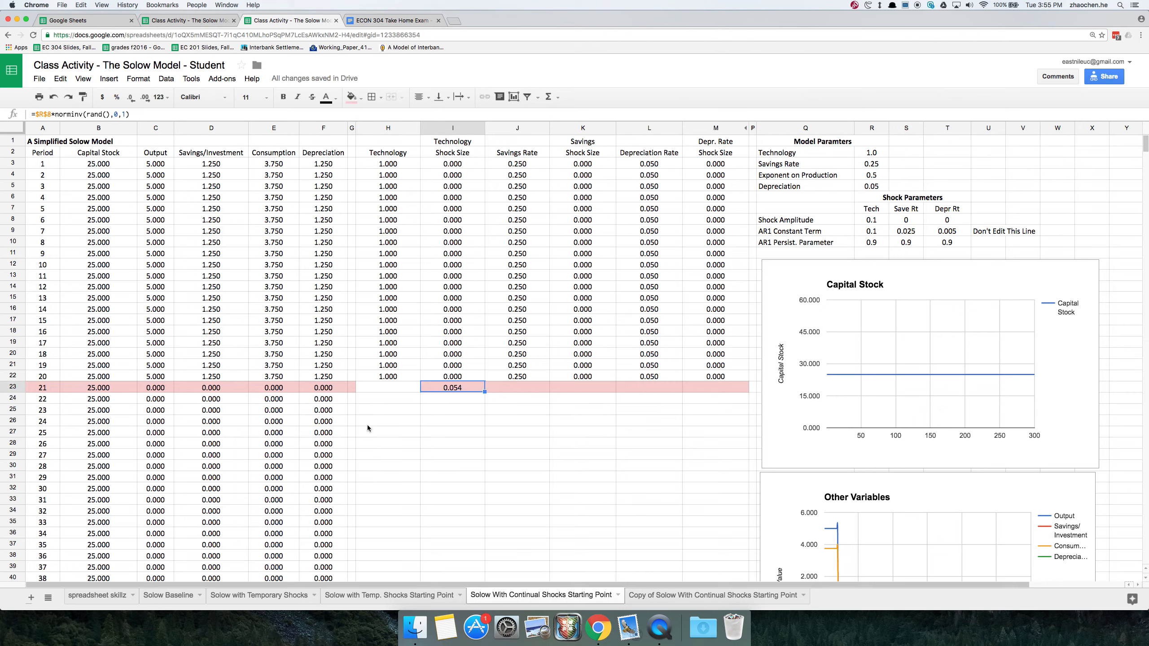
double_click(460, 389)
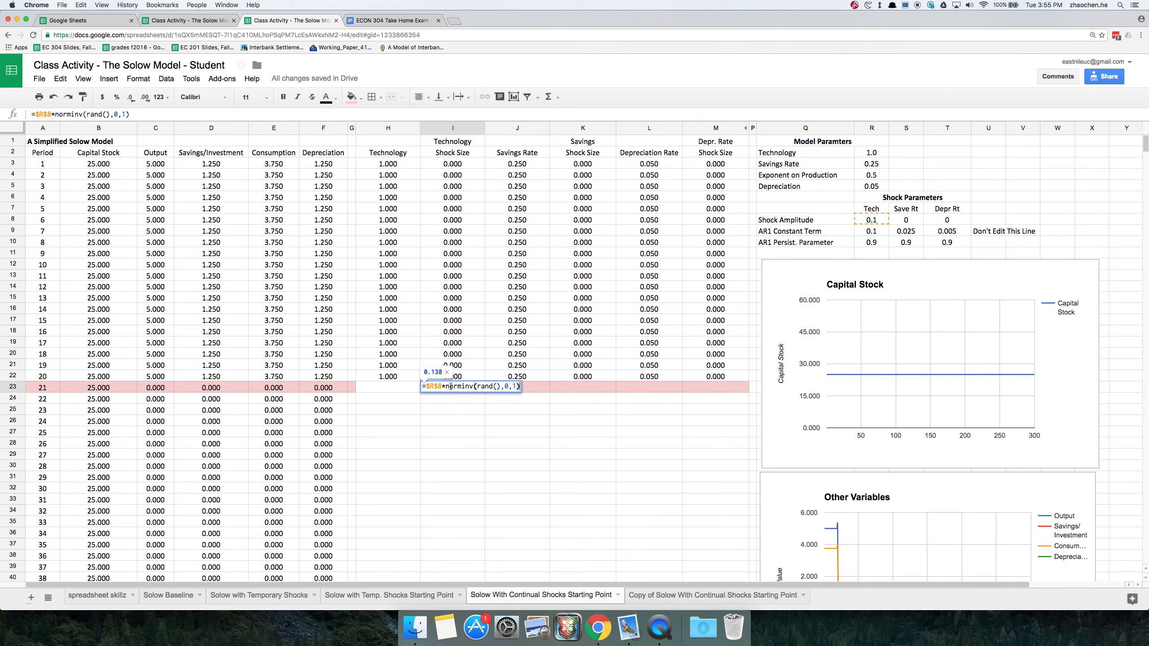
left_click(450, 386)
key("Escape")
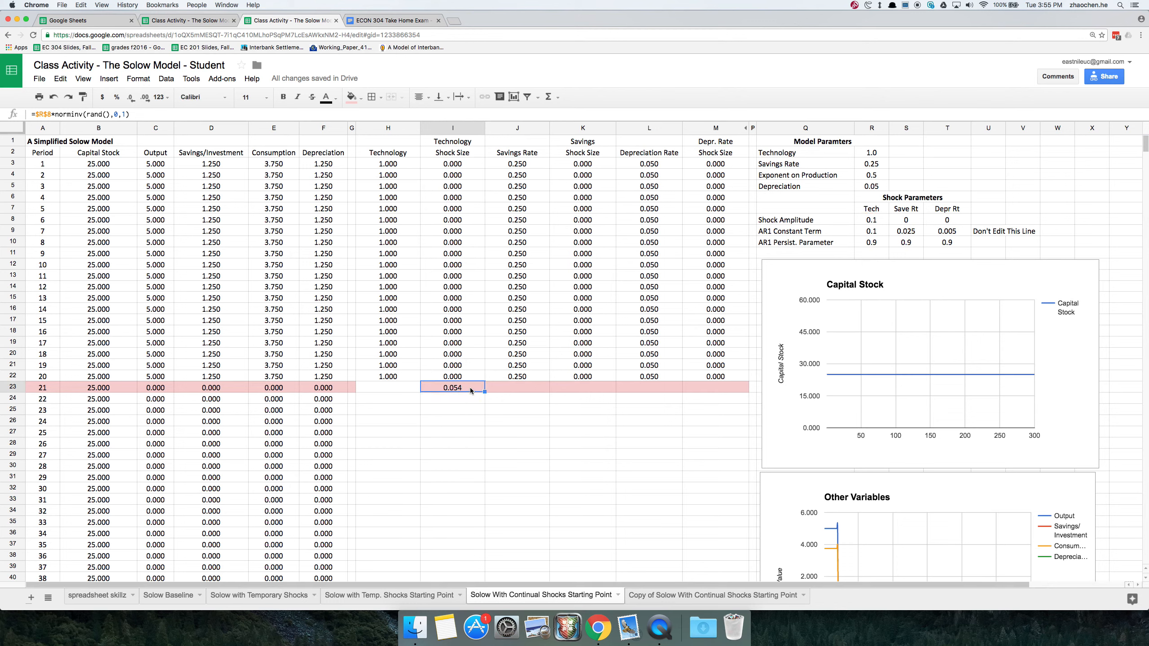
double_click(470, 388)
key("Escape")
Step: Enter =$S$8*norminv(rand(),0,1) as the Savings Shock Size for period 21 (K23), with an absolute reference to the Save Rt Shock Amplitude
double_click(578, 385)
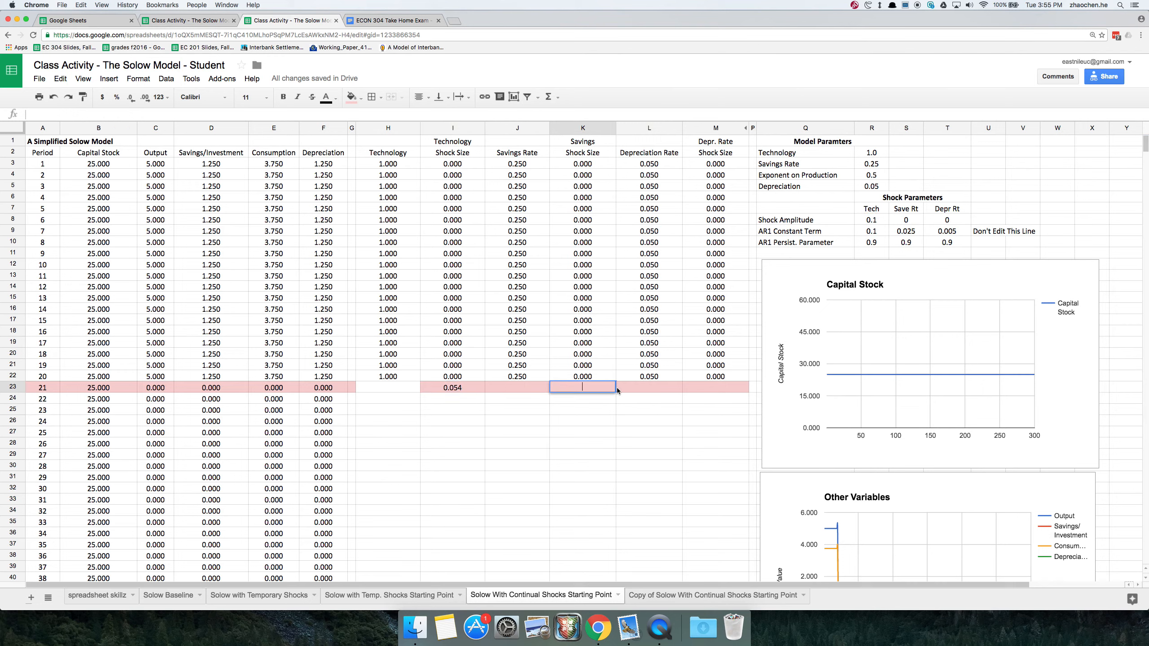
type("=")
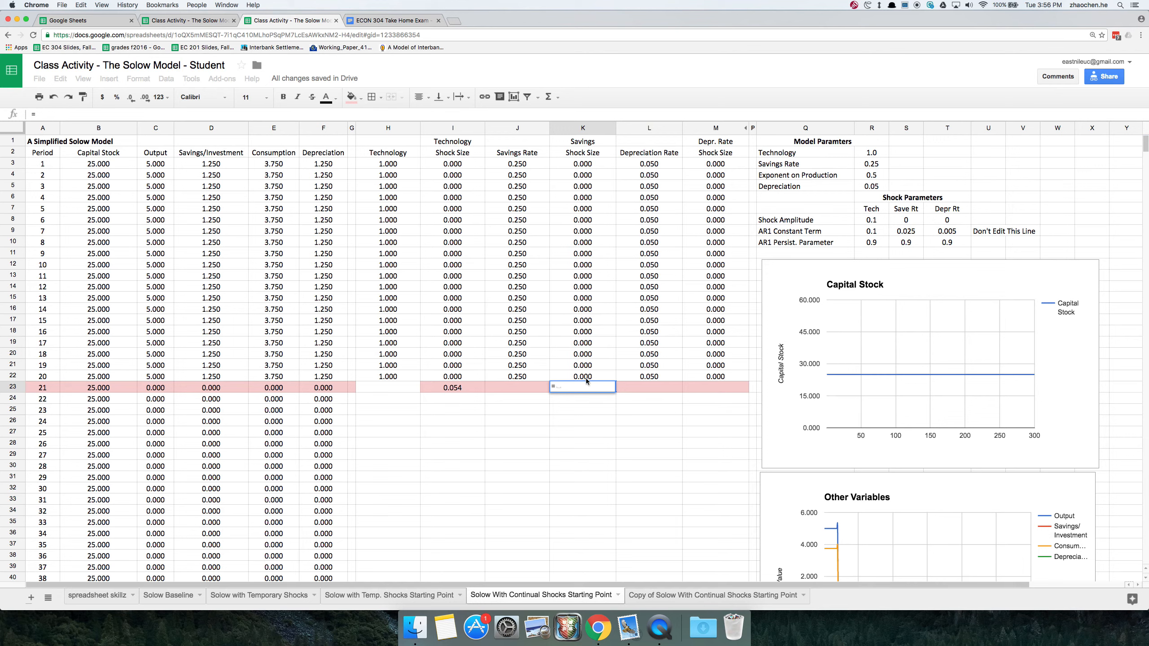
left_click(907, 221)
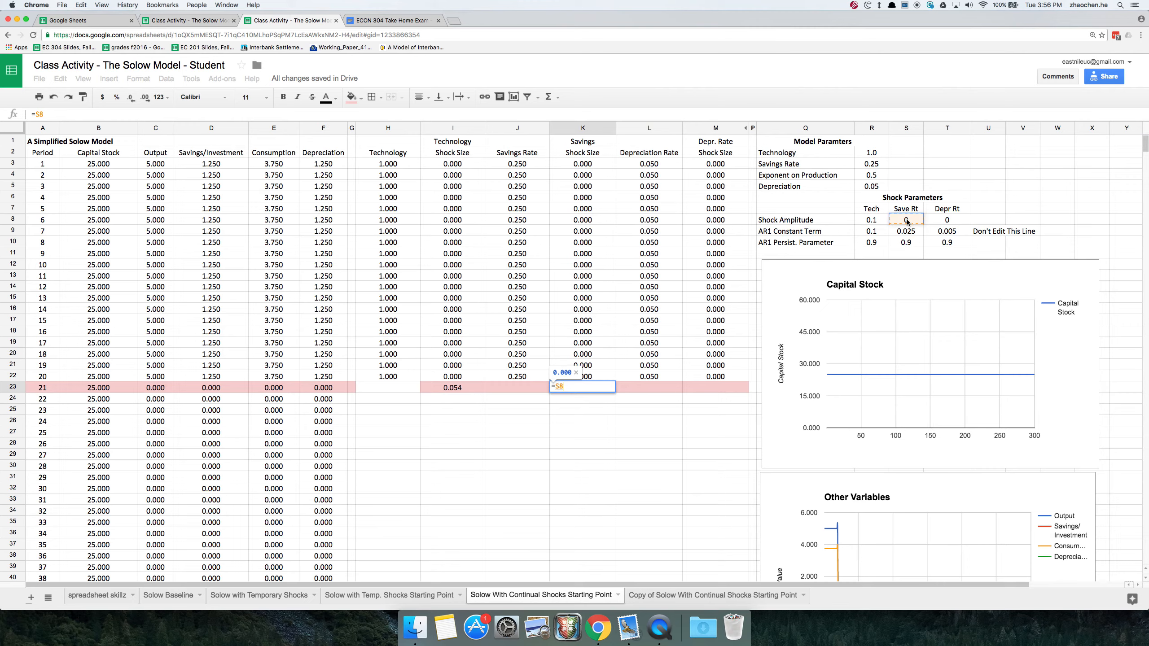
key("F4")
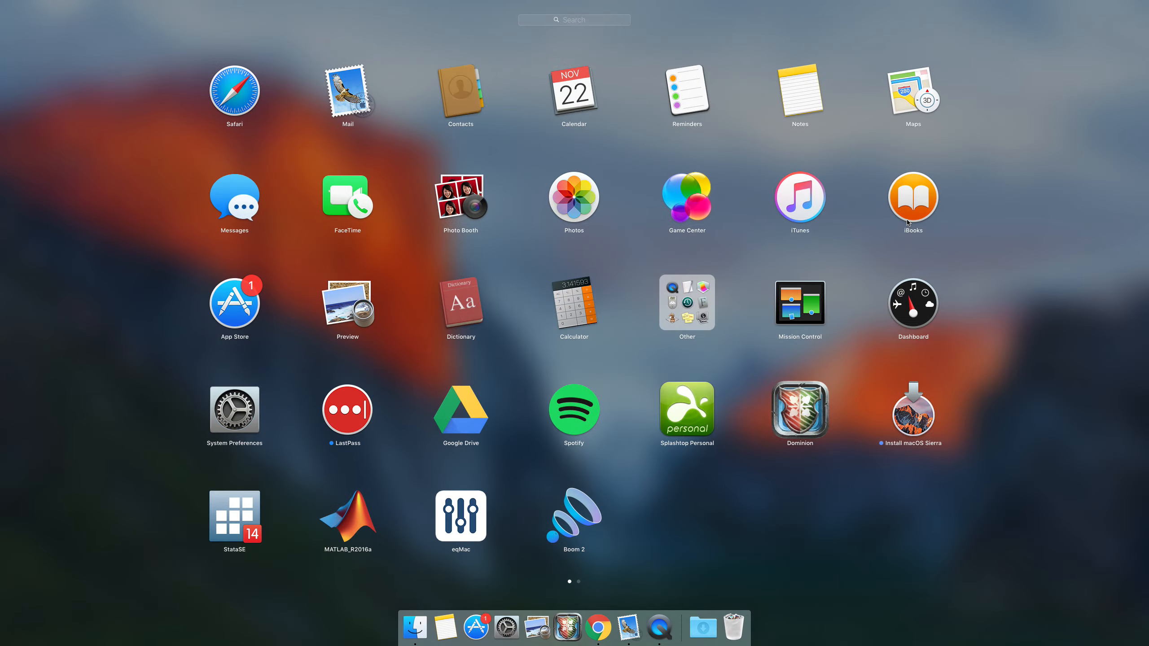
key("F4")
key("F4")
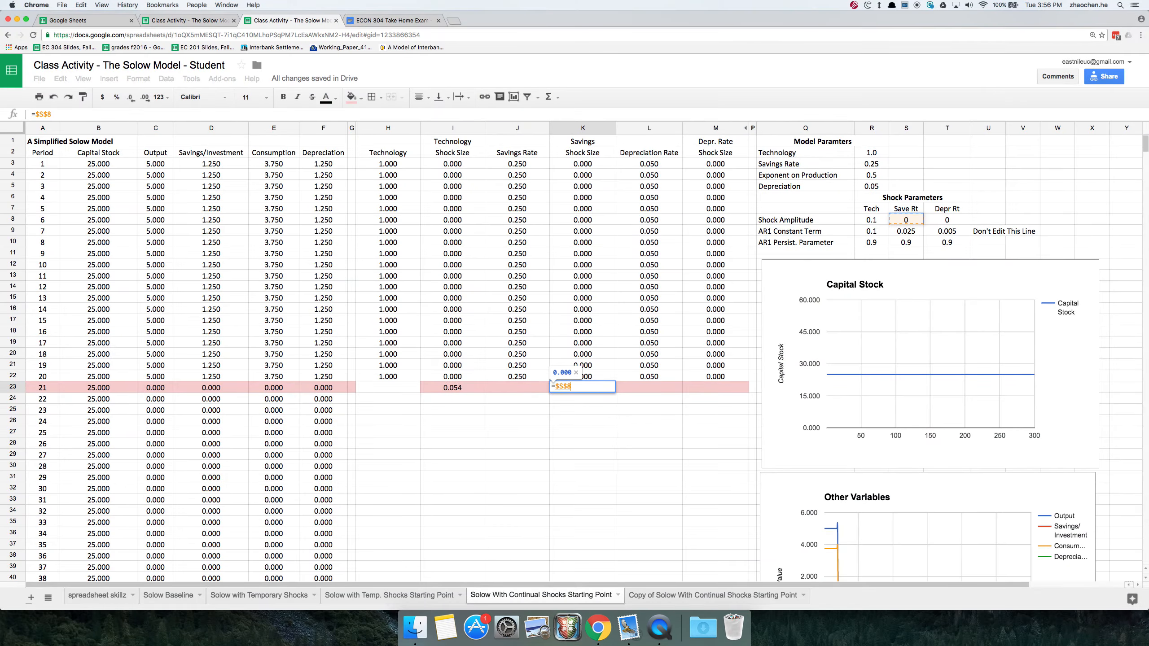
type("*")
key("super+v")
key("Return")
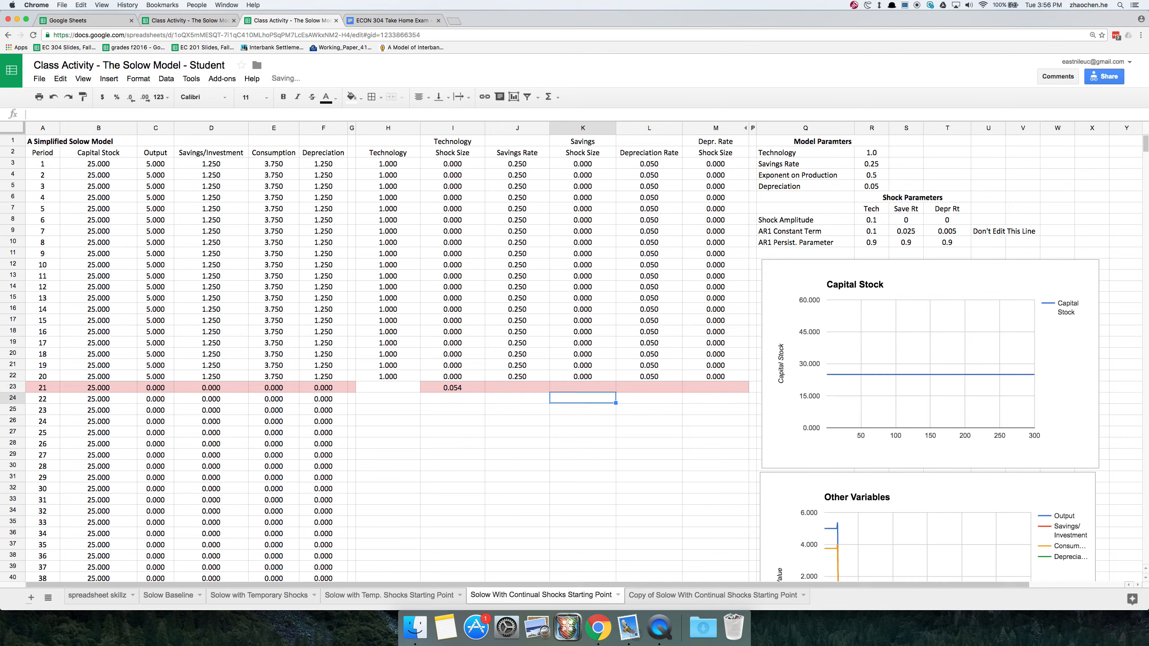
Step: Enter =T8*norminv(rand(),0,1) as the Depr. Rate Shock Size for period 21 (M23), referring to the Depr Rt Shock Amplitude
left_click(714, 385)
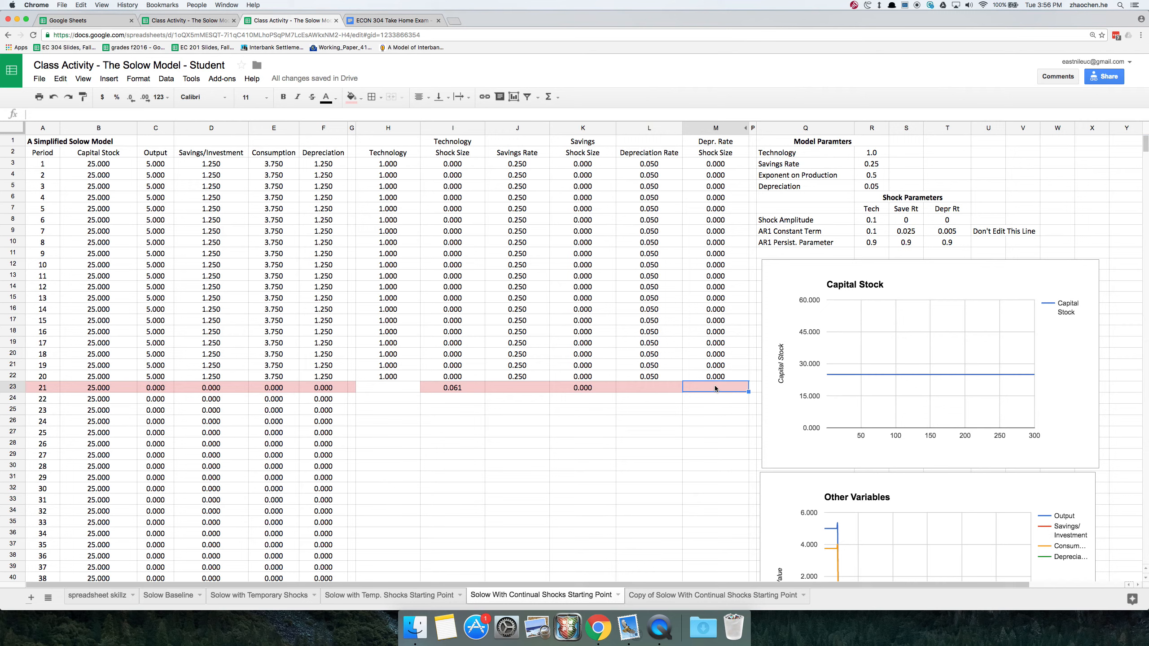
type("=")
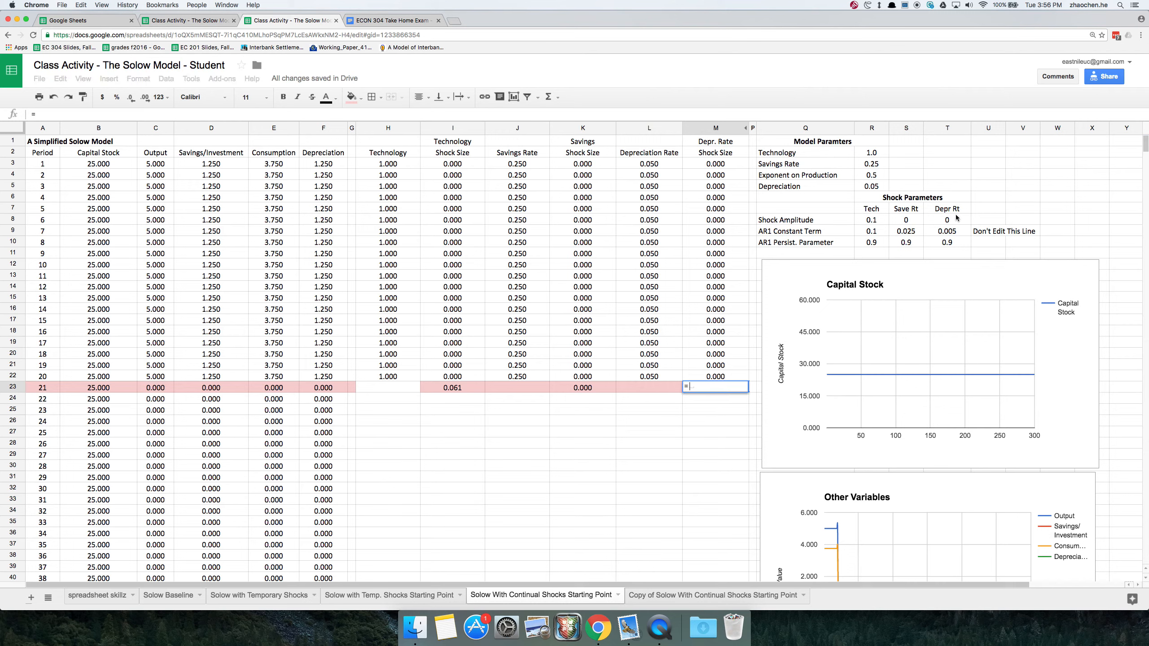
left_click(943, 221)
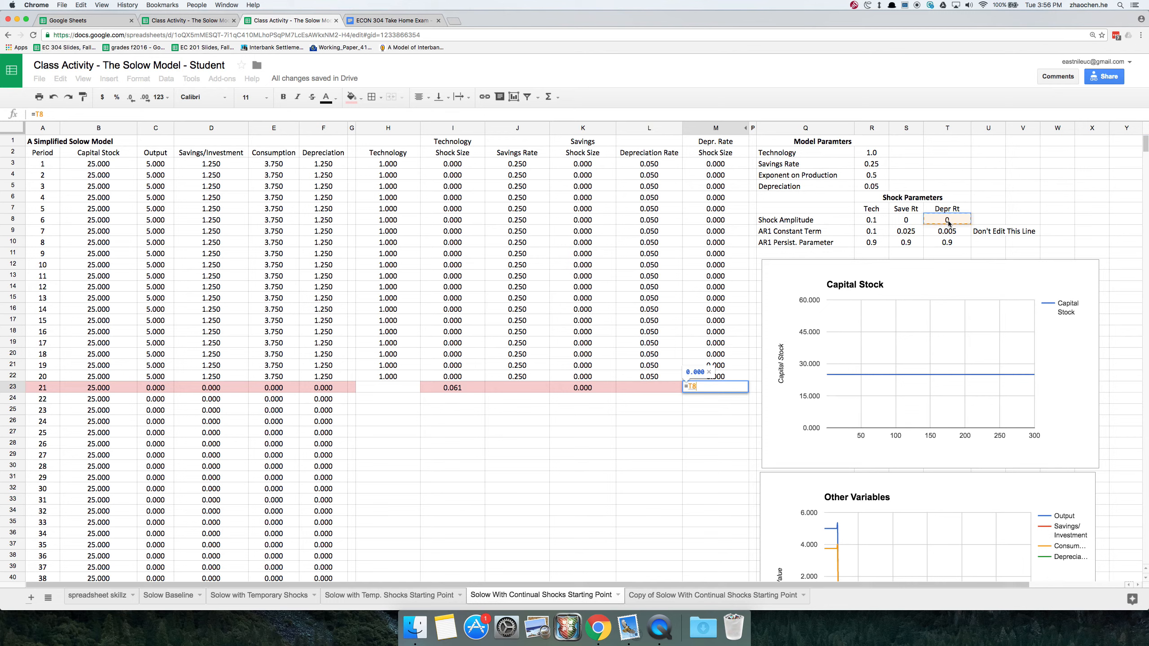
type("*")
type("norminv(rand(),0,1)")
key("Return")
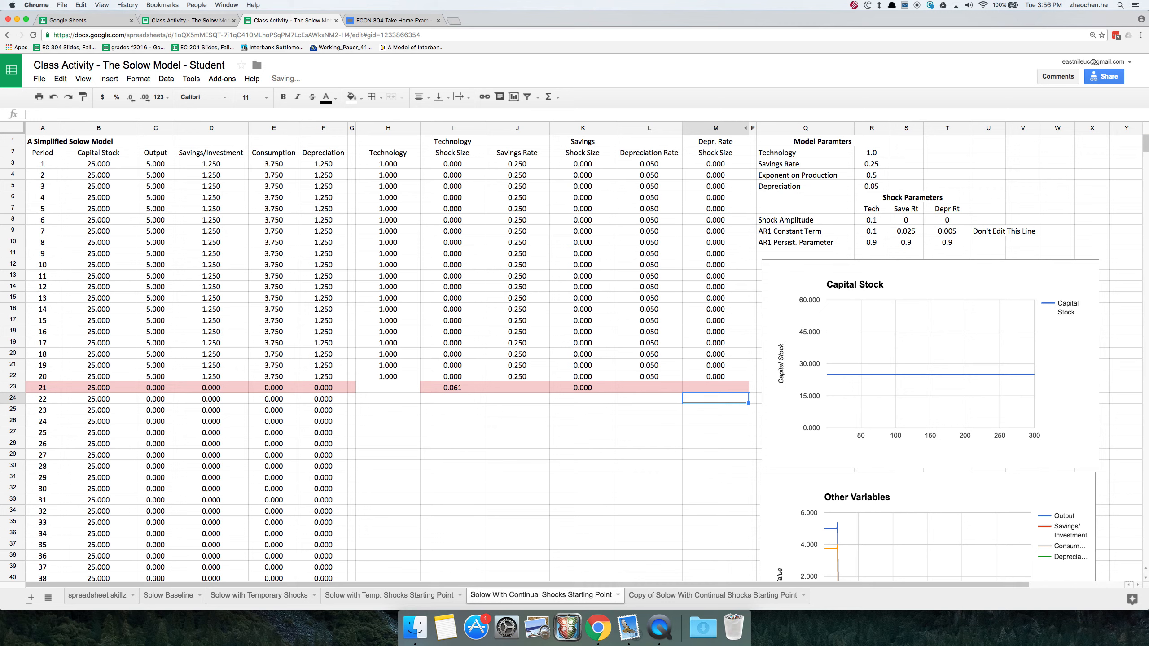
Step: Go to period 300 (row 302) and enter the placeholder a in the three shock size columns I, K and M
left_click(457, 387)
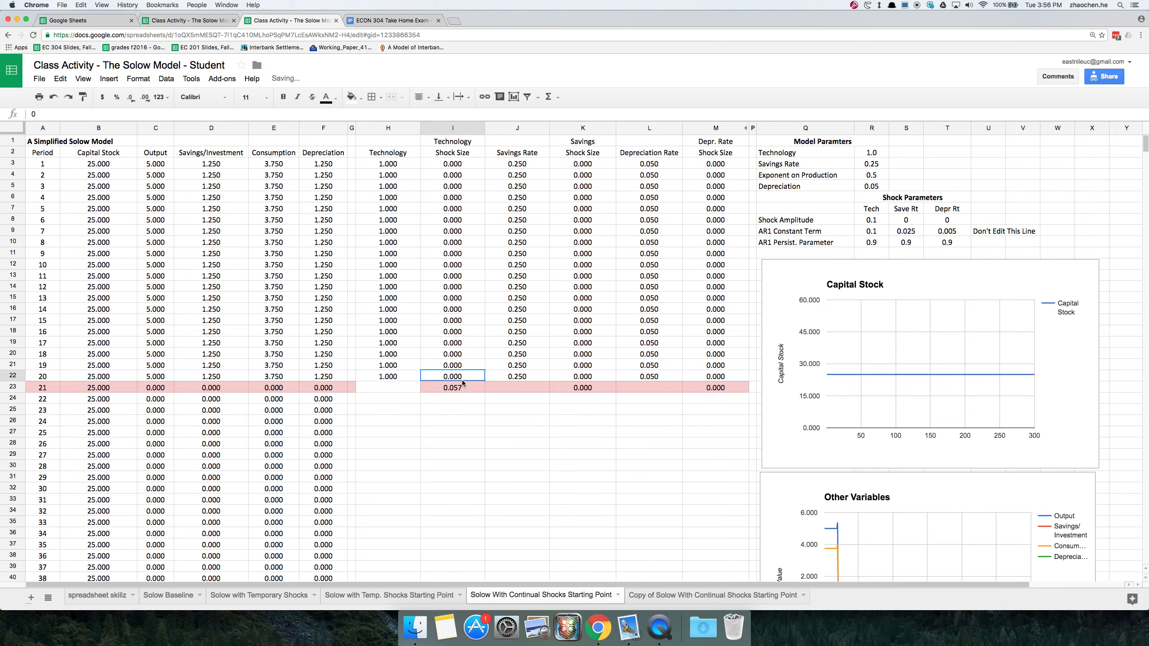
left_click(297, 398)
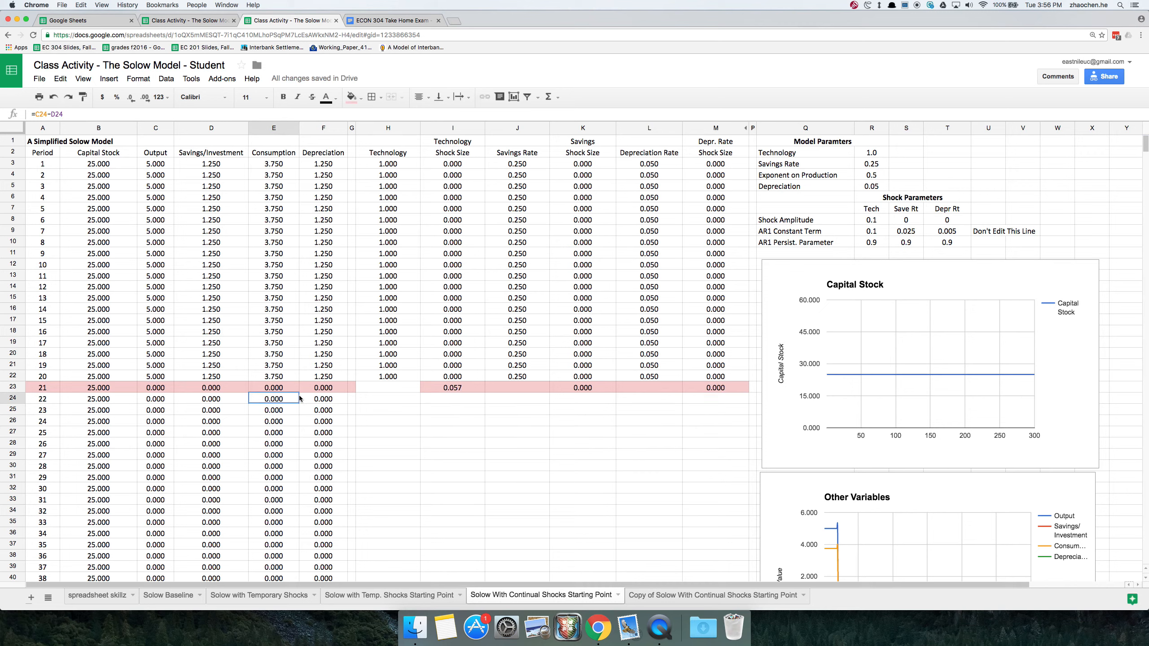
key("super+Down")
key("Right")
key("Right")
key("Right")
key("Right")
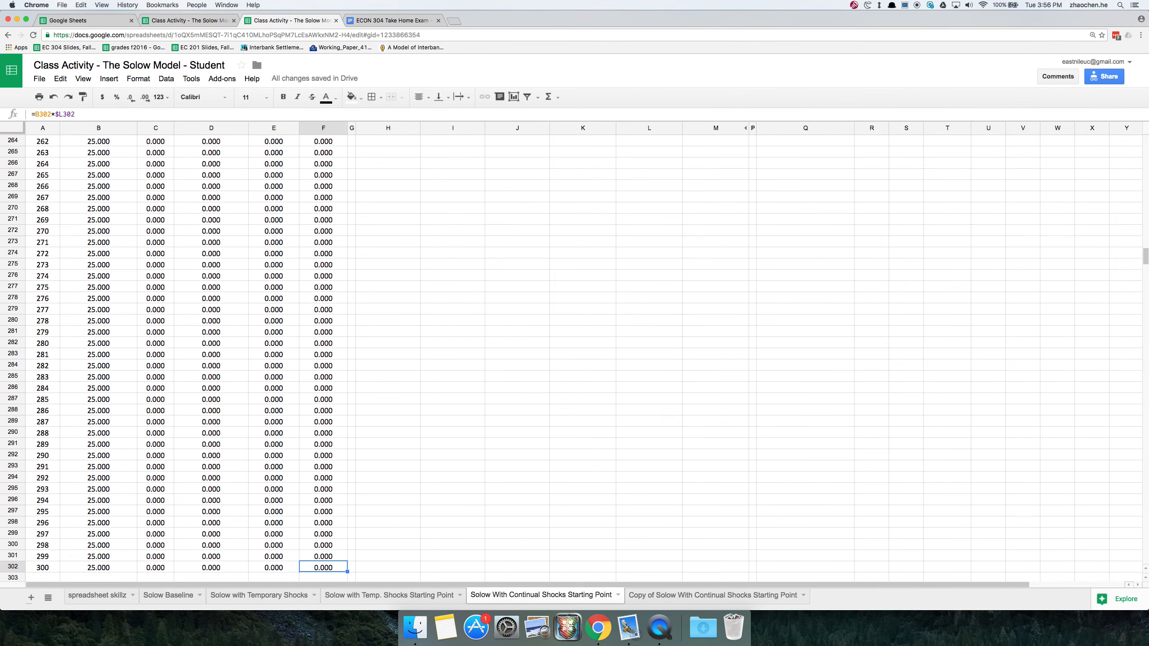
type("a")
key("Right")
key("Right")
type("a")
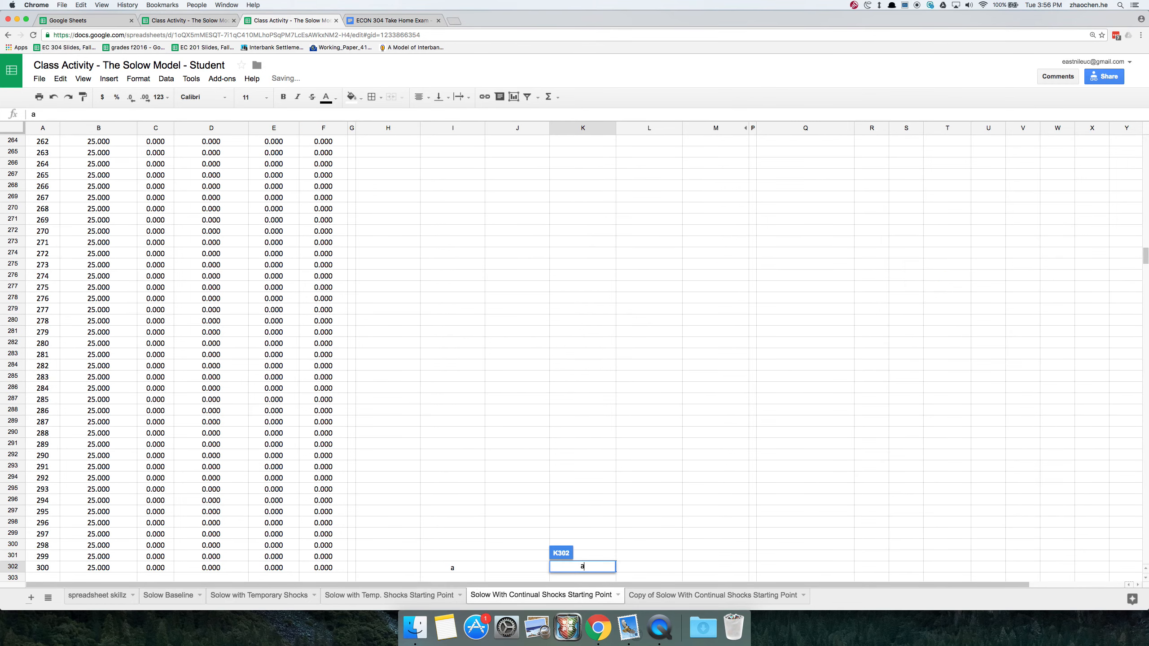
key("Right")
key("Right")
type("a")
key("Left")
Step: Fill the Technology Shock Size formula from I23 down to period 300 (I302)
key("Left")
key("Left")
key("Left")
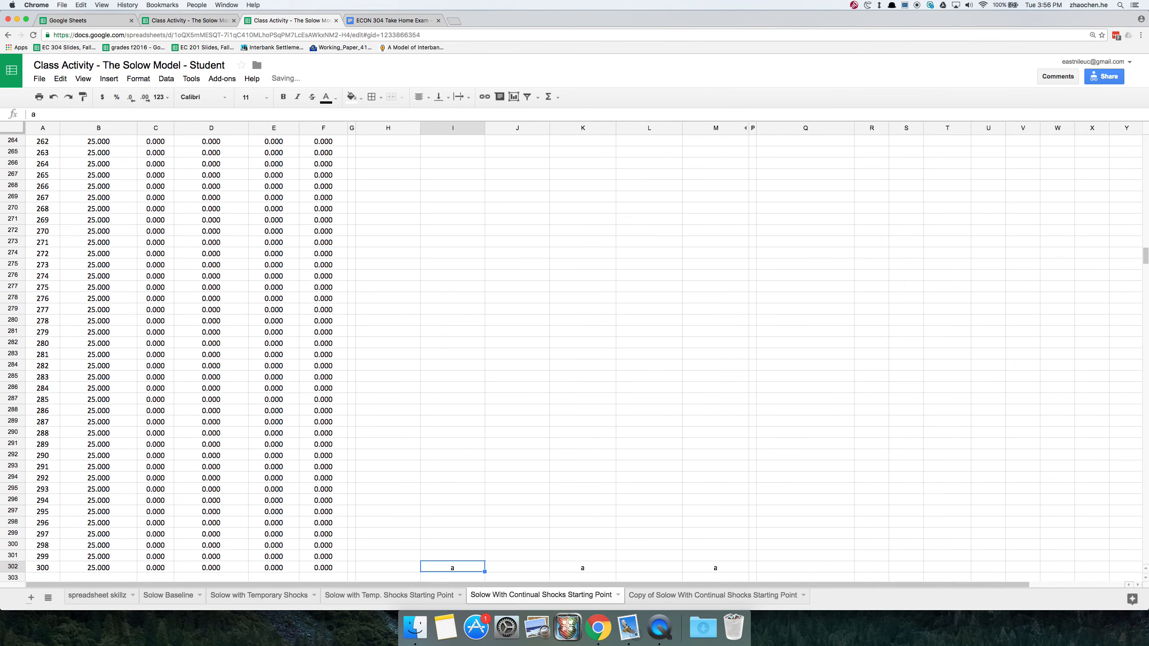
key("ctrl+Up")
key("ctrl+Down")
key("super+Up")
key("Up")
key("Down")
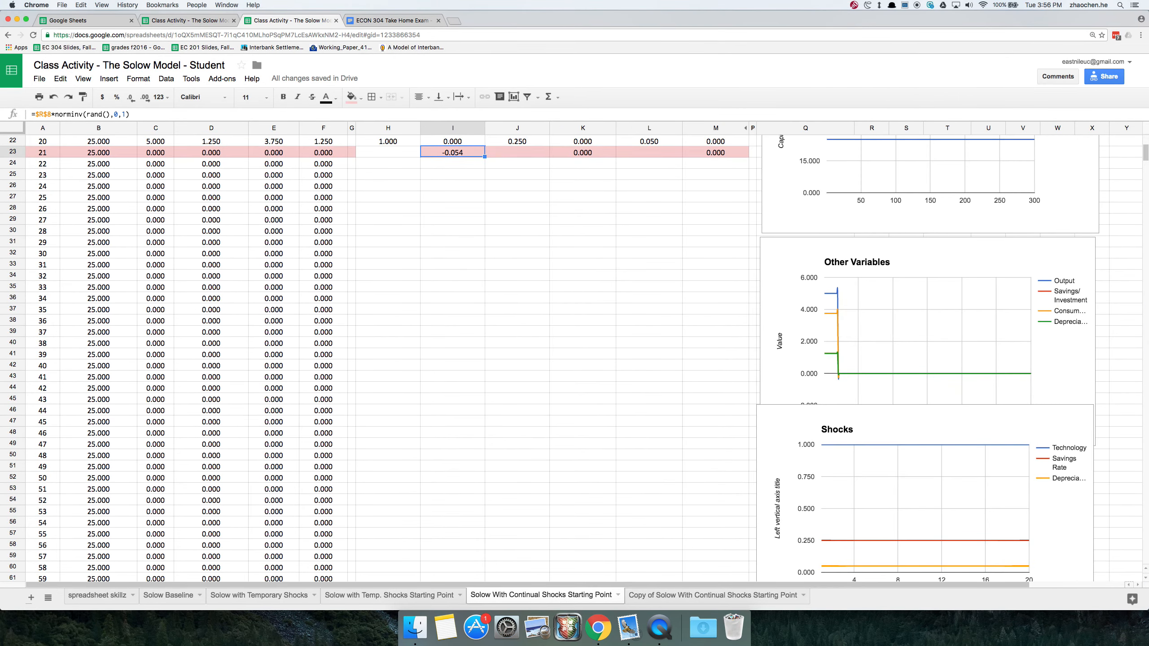
key("super+shift+Down")
key("super+d")
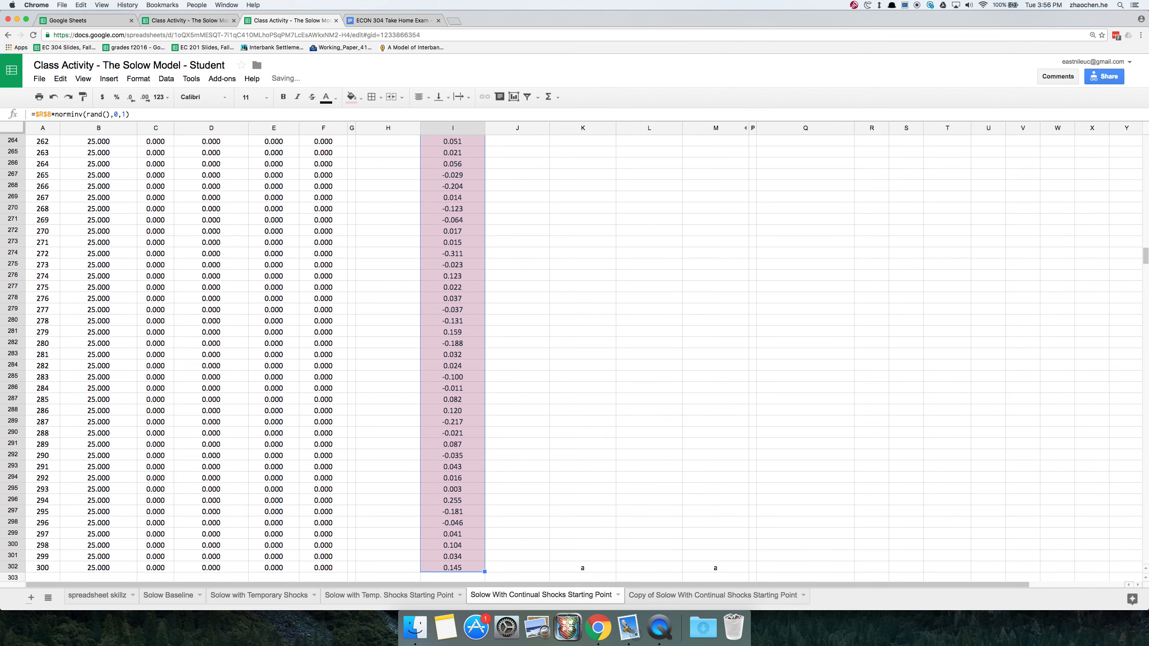
Step: Fill the Savings Shock Size formula from K23 down to period 300 (K302)
key("Right")
key("Right")
key("super+shift+Down")
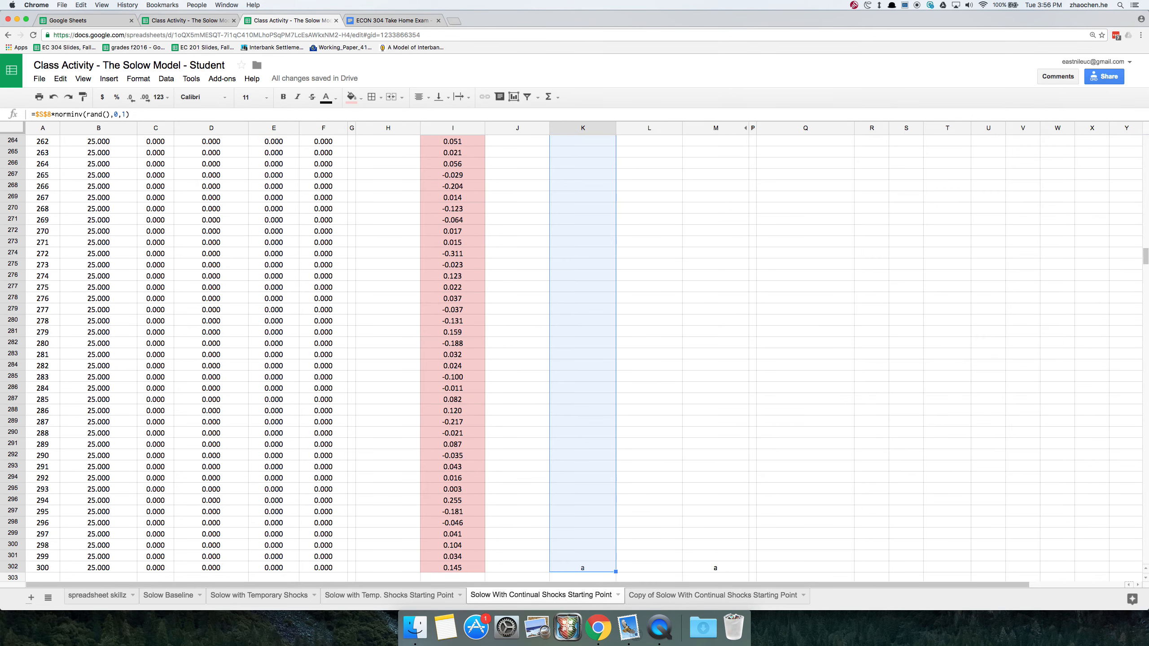
key("super+d")
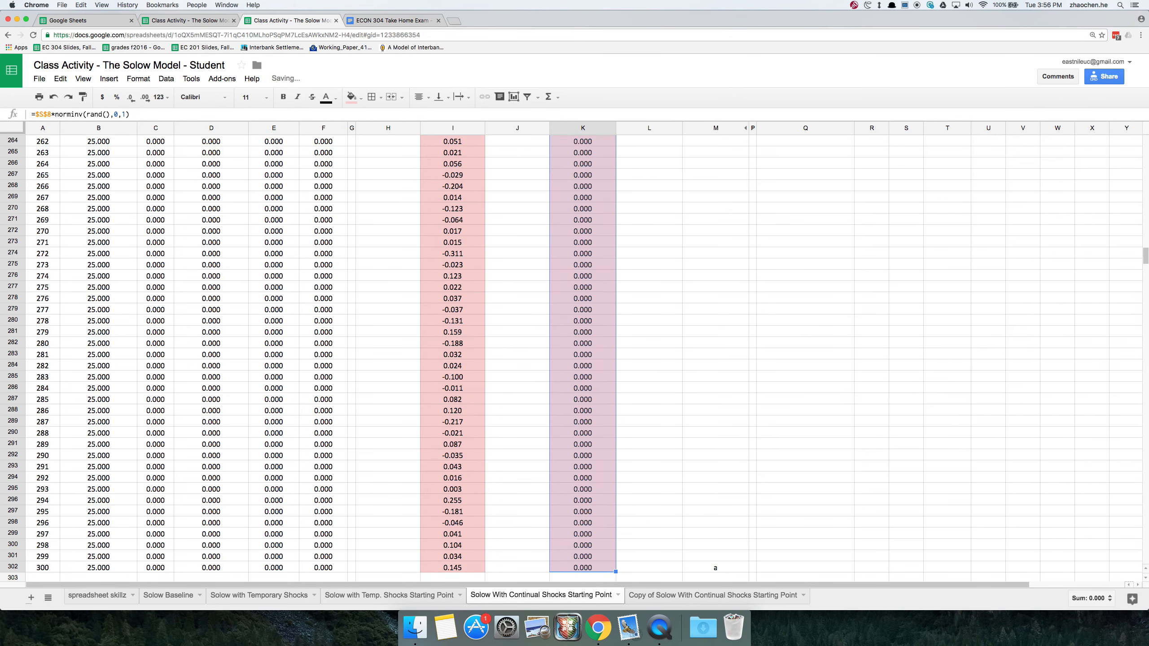
Step: Fill the Depr. Rate Shock Size formula from M23 down to period 300 (M302)
key("Right")
key("Right")
key("super+shift+Down")
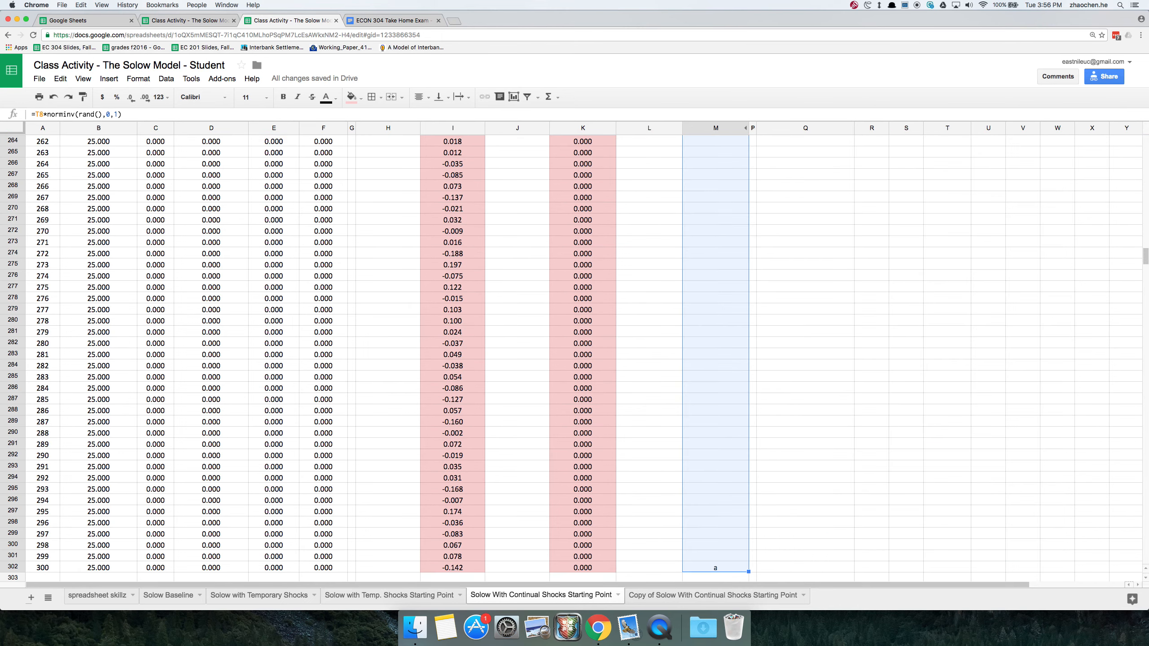
key("super+d")
Step: Reset the fill color of the shock columns from period 22 to period 300 (I24:M302)
scroll(325, 420, "up", 20)
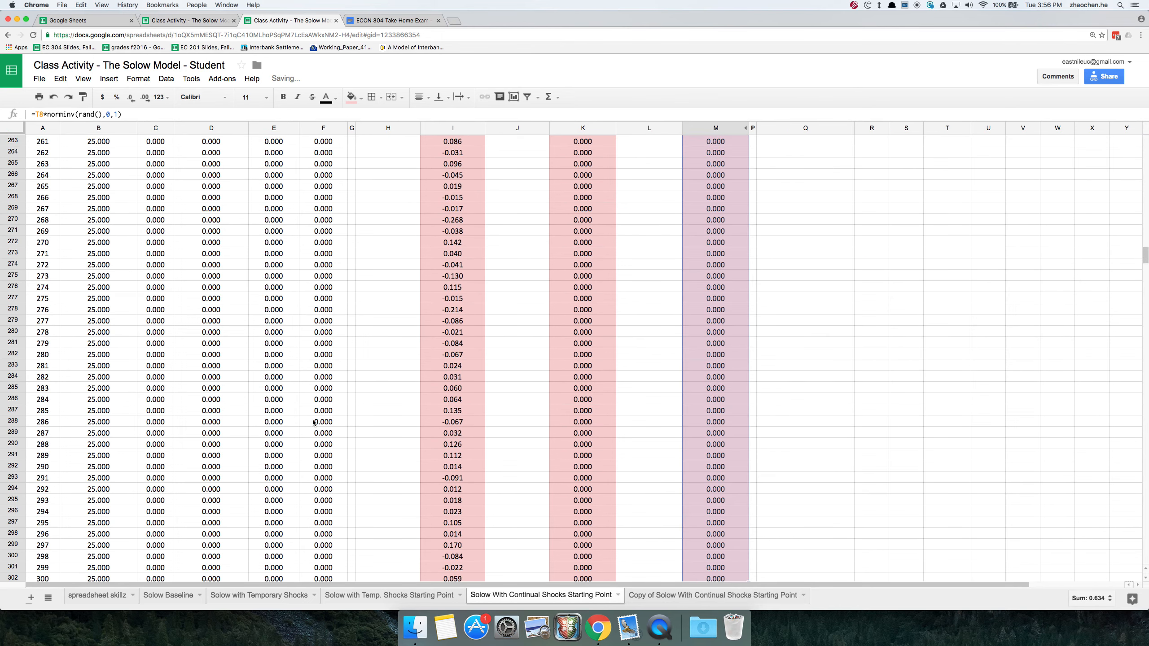
scroll(325, 421, "up", 20)
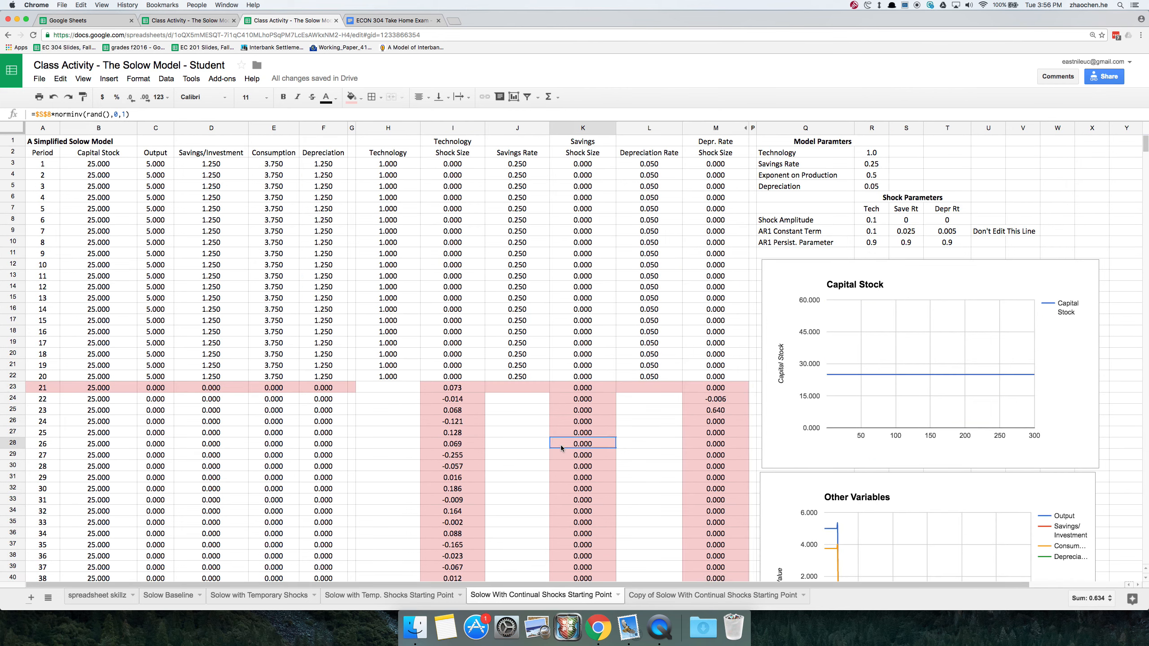
left_click(461, 398)
scroll(470, 400, "down", 1)
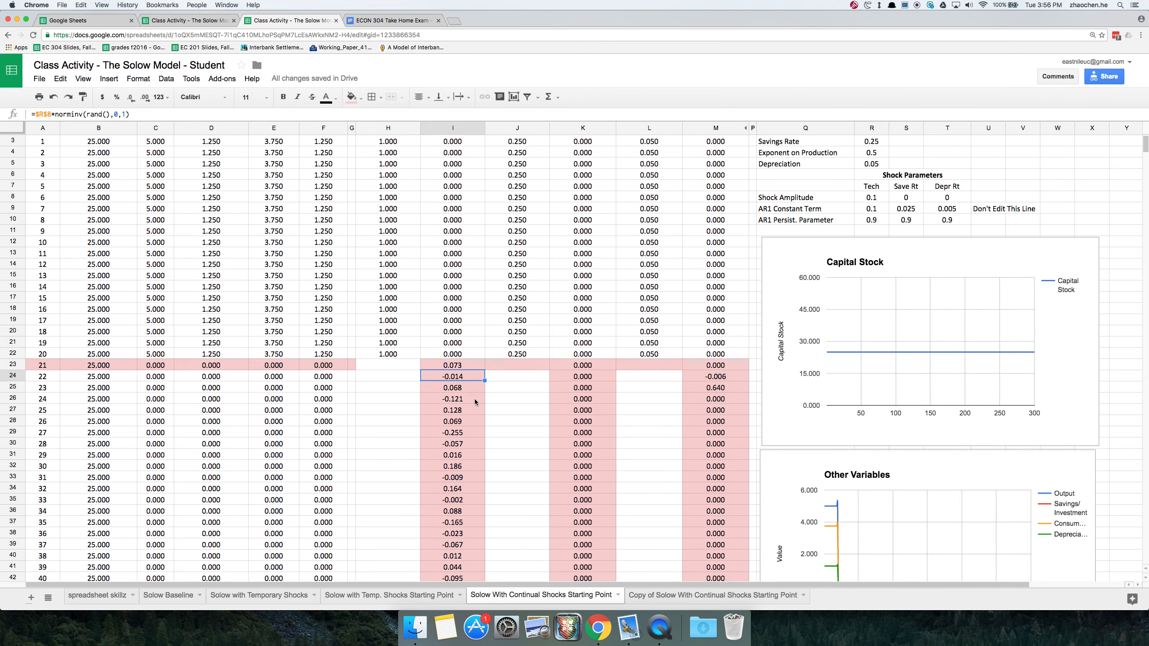
key("shift+Right")
key("shift+Right")
key("shift+Right")
key("shift+Right")
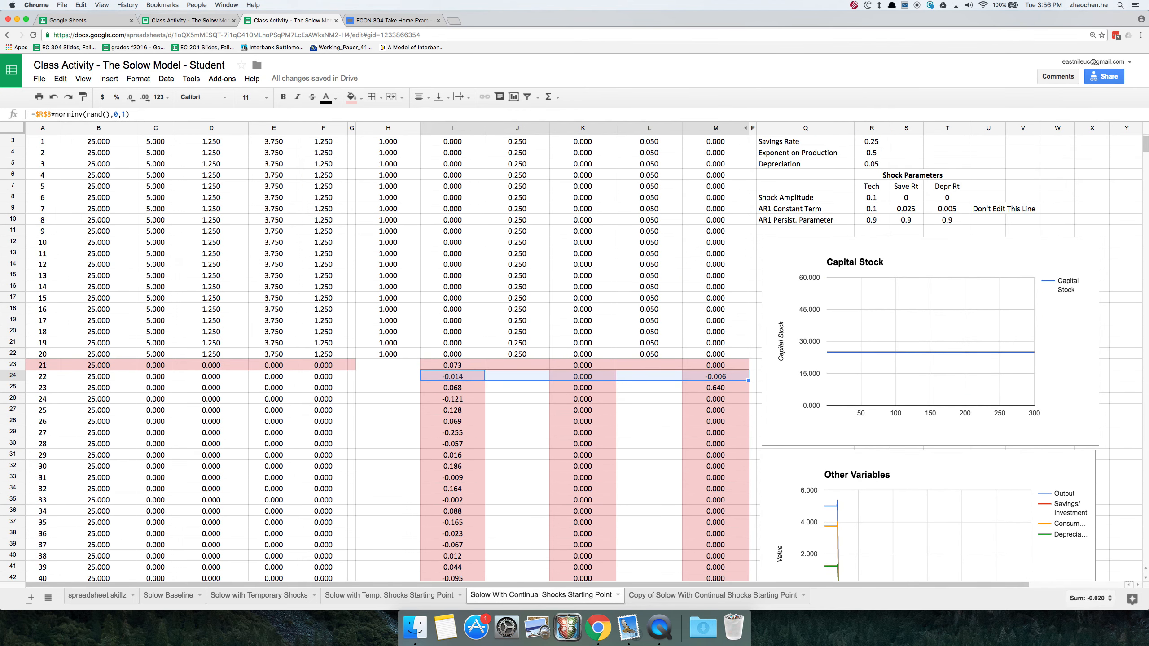
key("ctrl+shift+Down")
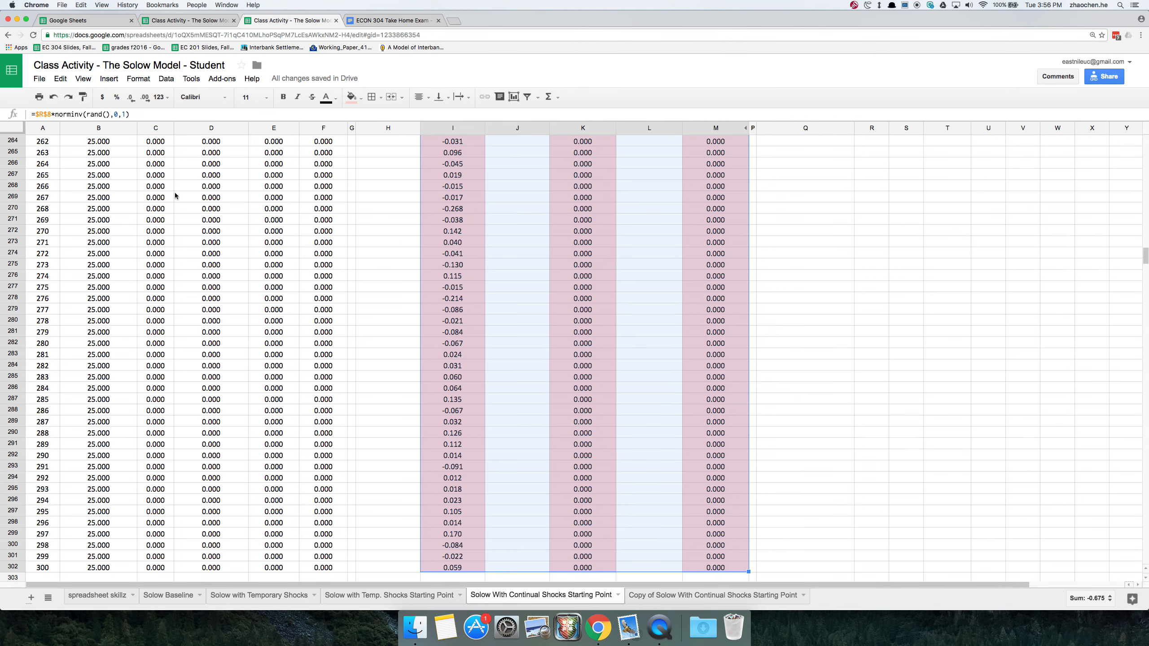
left_click(352, 97)
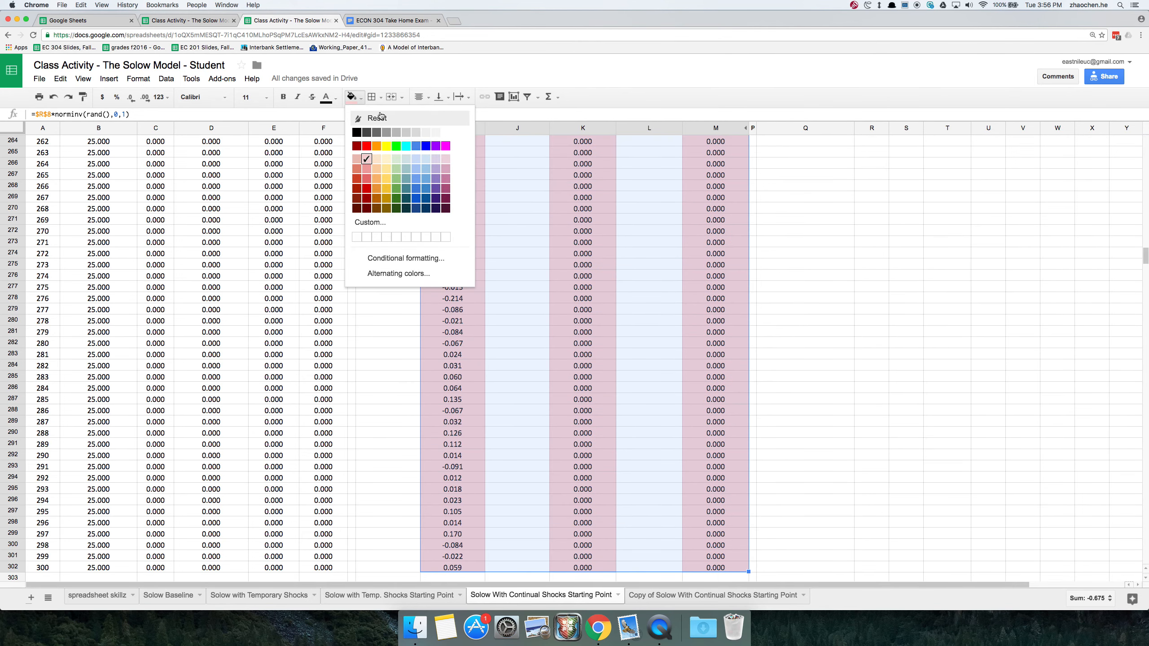
left_click(381, 117)
scroll(496, 397, "up", 20)
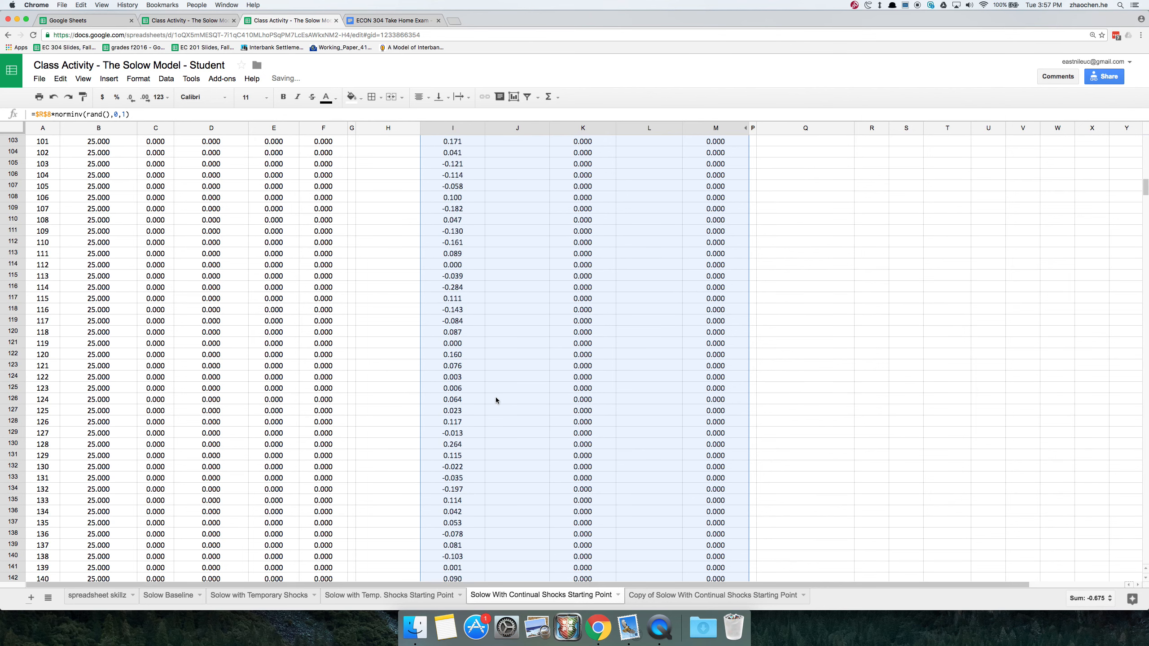
scroll(495, 397, "up", 20)
left_click(519, 421)
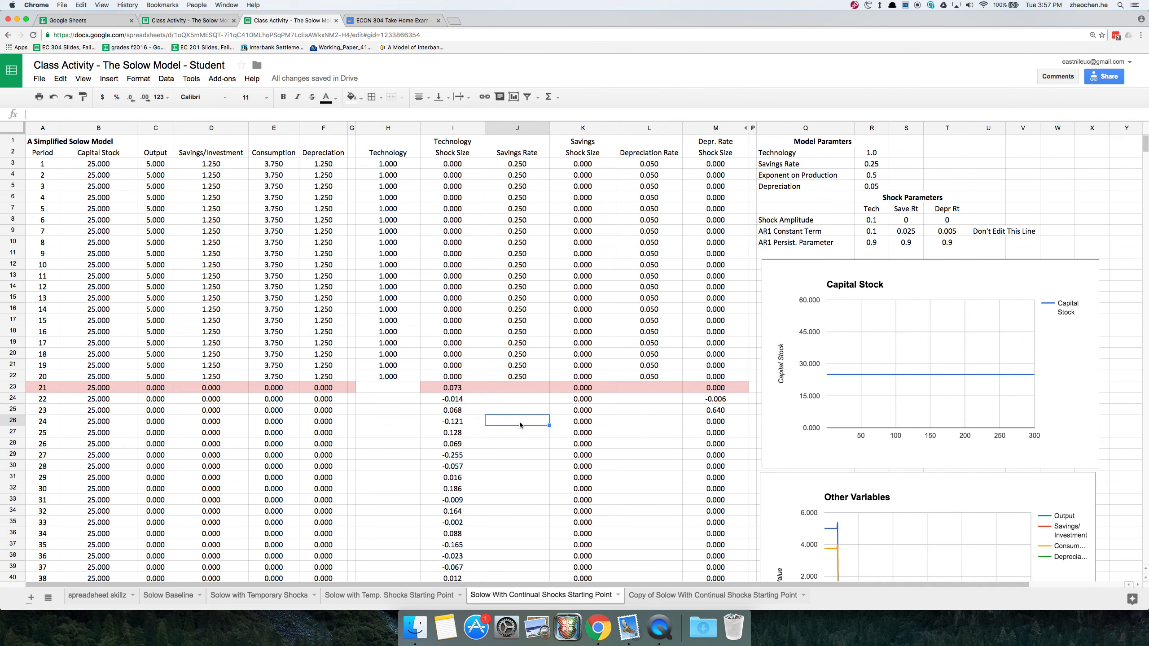
key("Left")
key("Left")
key("Right")
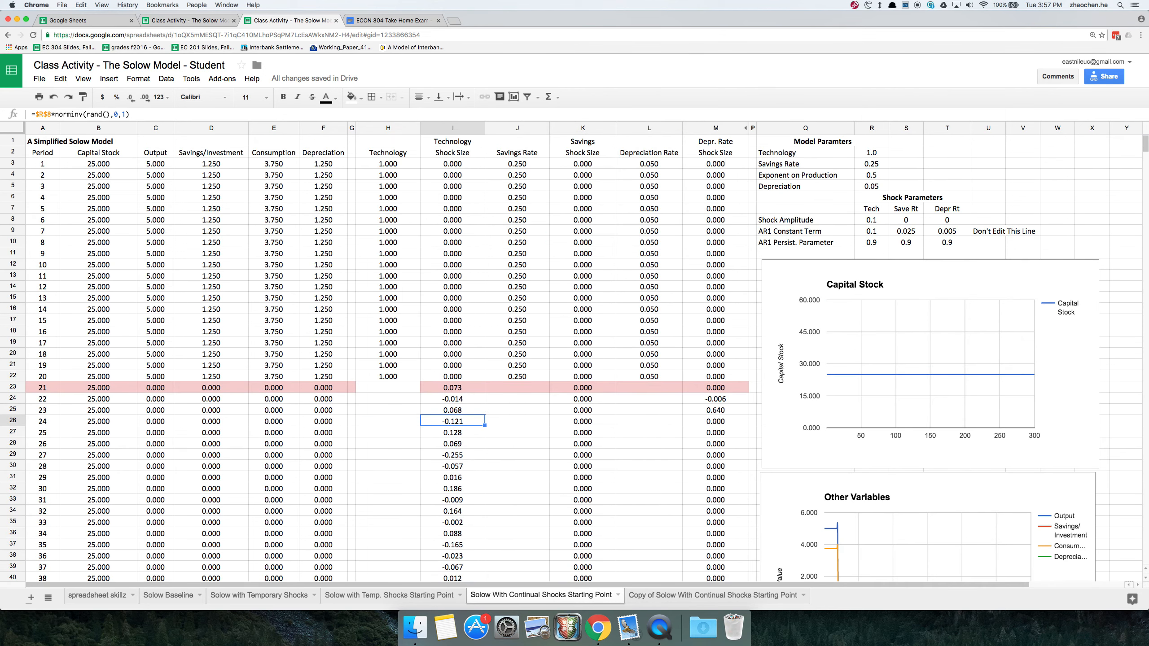
key("Left")
key("Up")
key("Right")
key("Down")
key("Right")
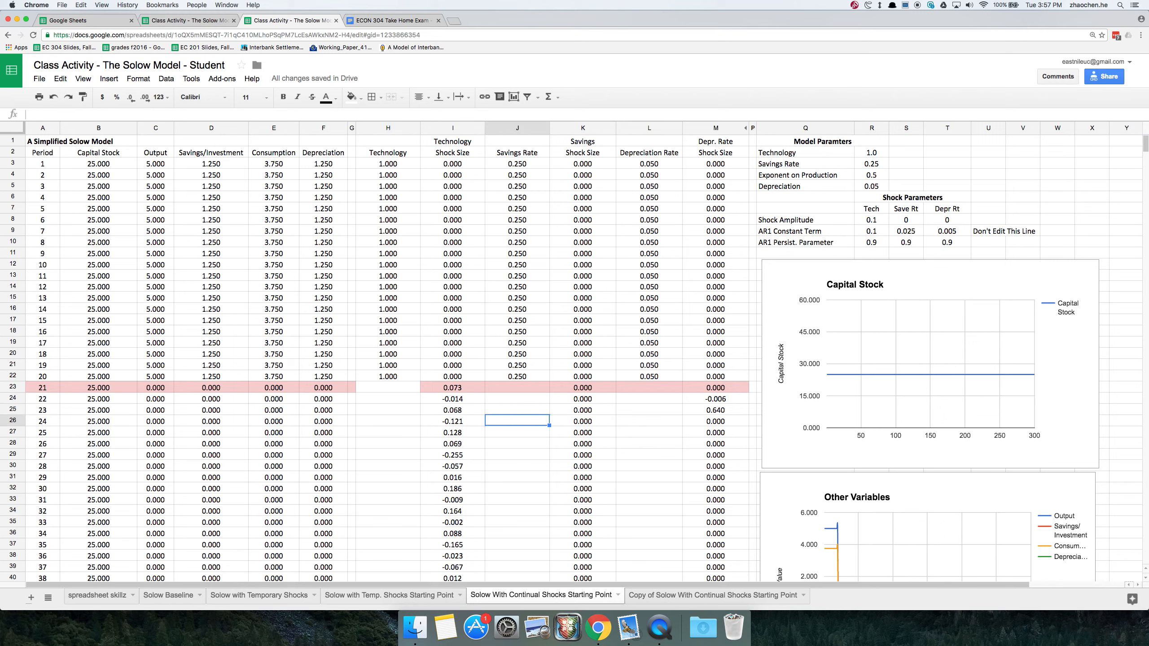
key("Up")
key("Up")
key("Left")
key("Right")
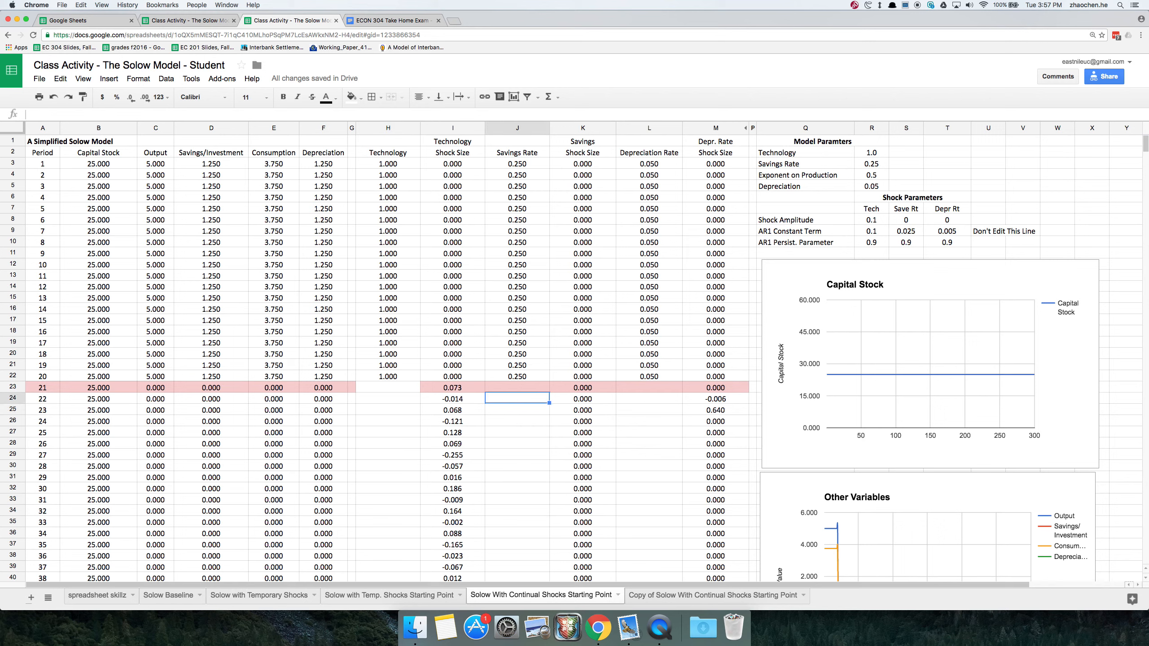
Step: Examine the Technology, Savings and Depr. Rate Shock Size columns and inspect the shock amplitude reference in the M24 formula
left_click(454, 127)
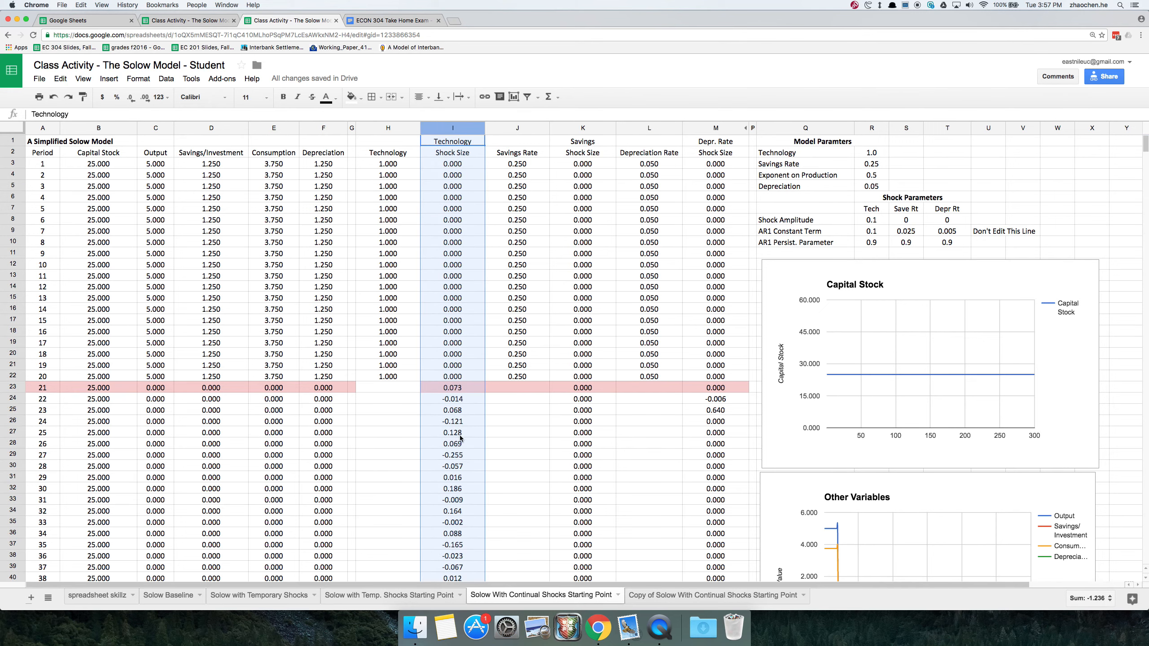
scroll(454, 428, "down", 1)
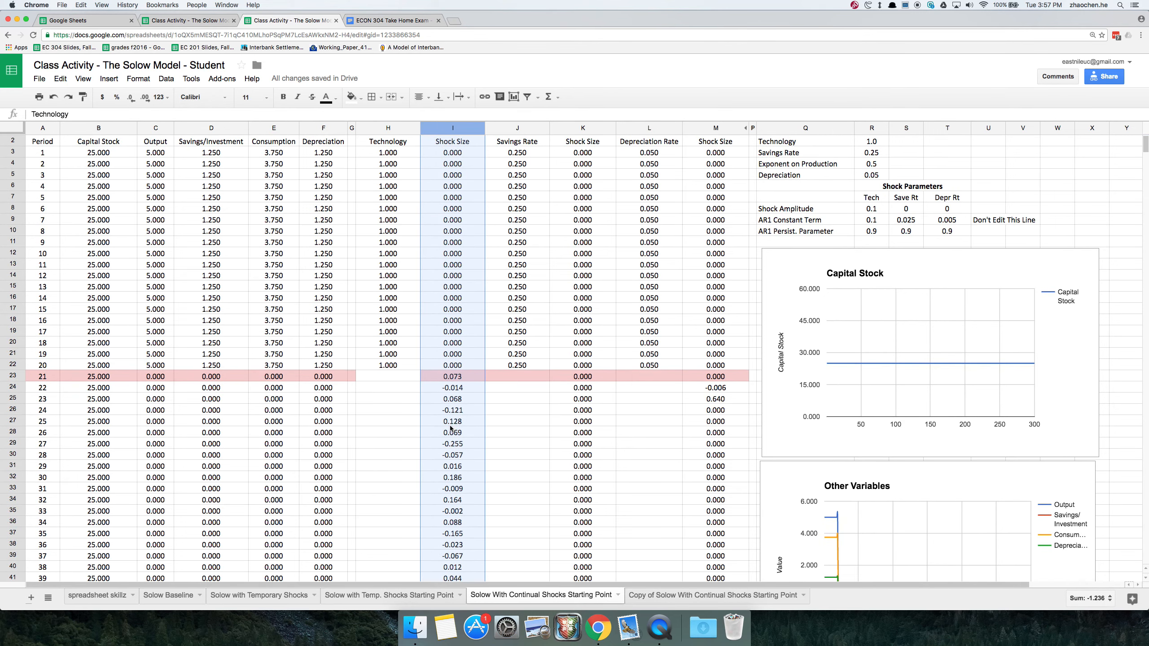
left_click(459, 390)
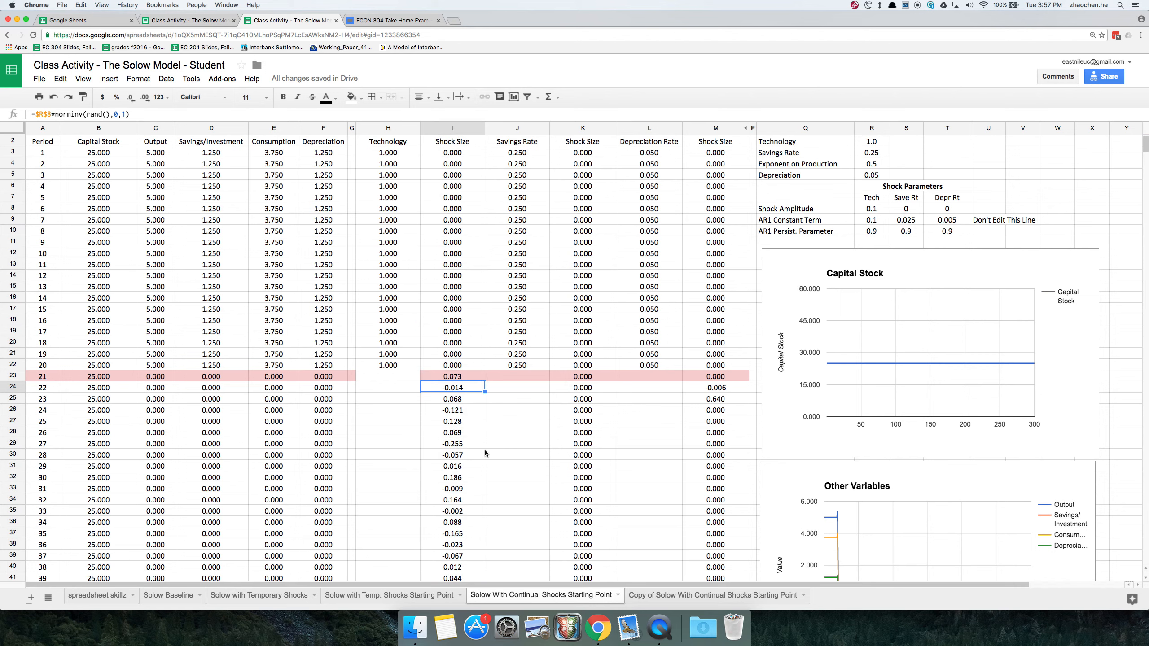
left_click(587, 128)
left_click(699, 128)
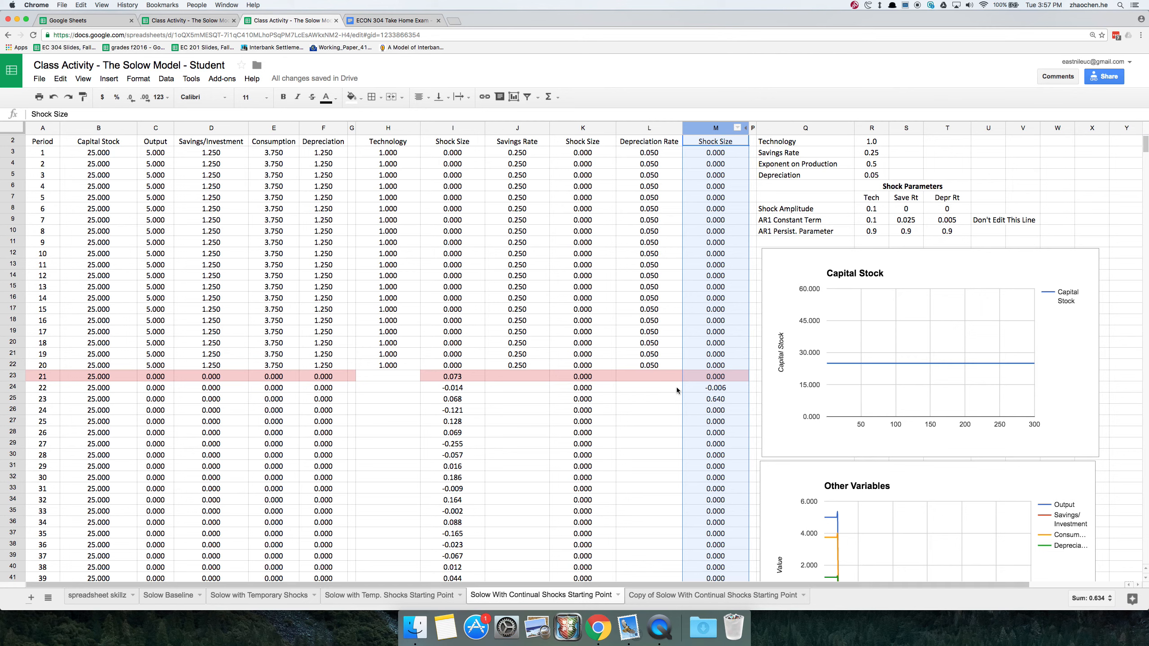
left_click(712, 398)
left_click(723, 387)
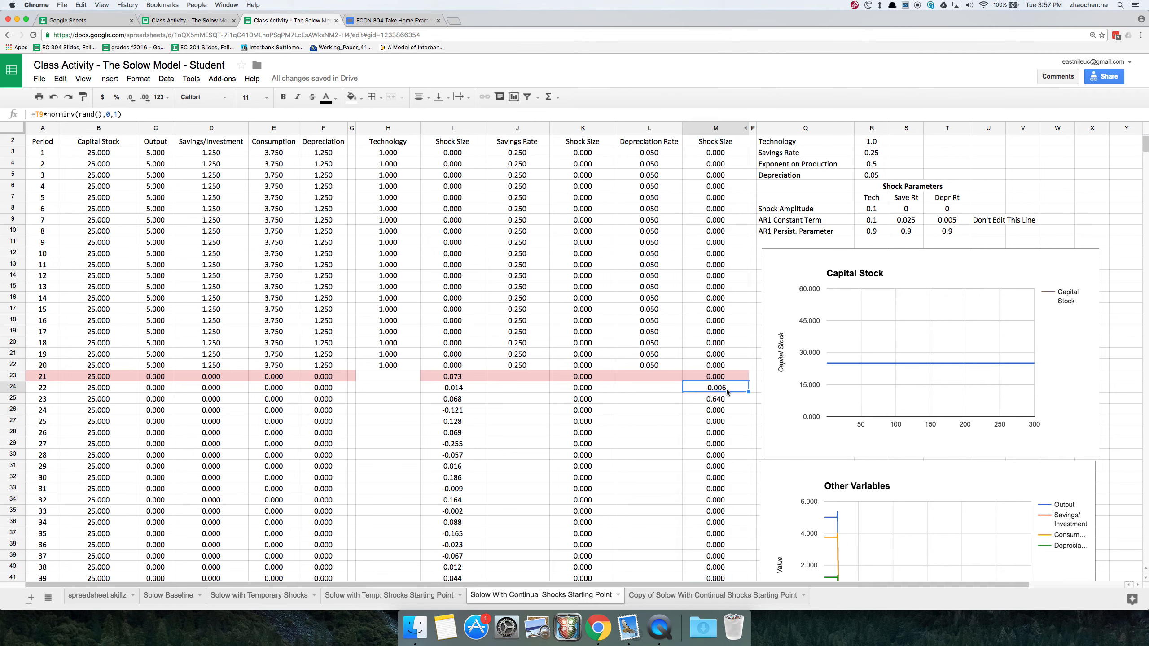
double_click(727, 388)
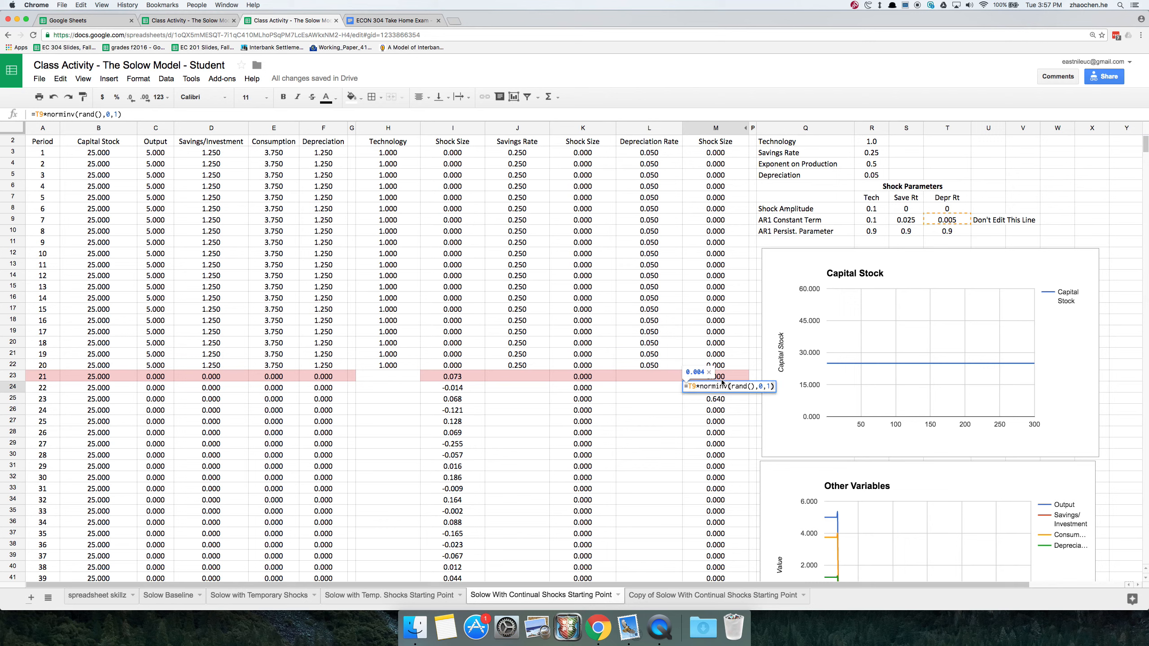
left_click(728, 376)
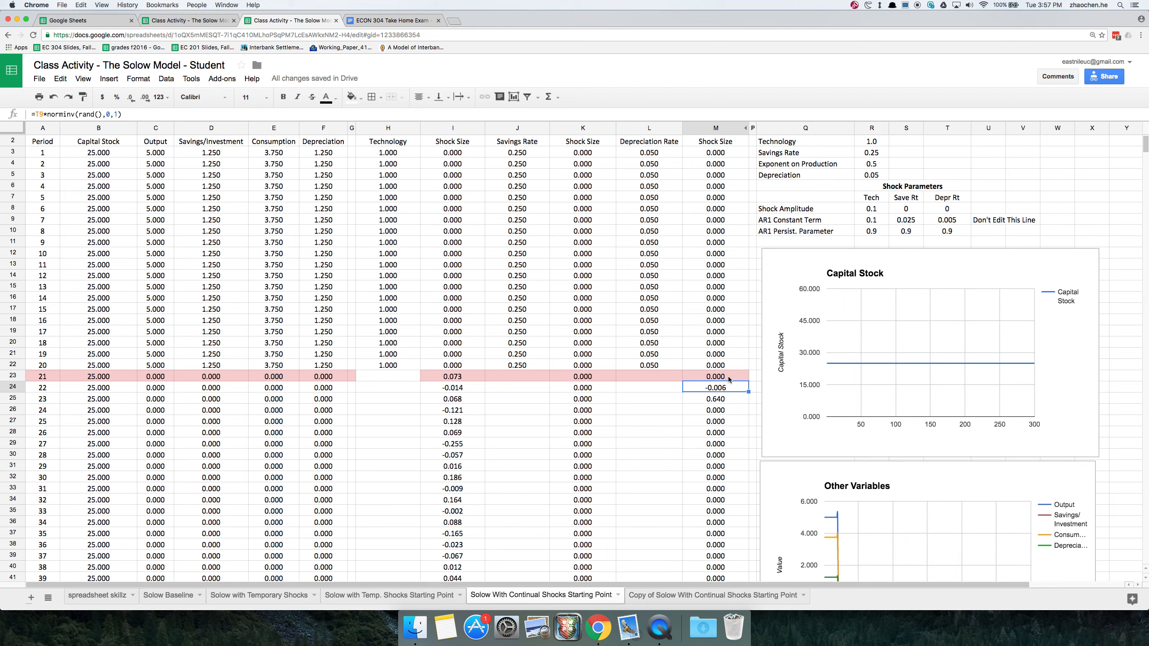
Step: Make the shock amplitude reference in M23 absolute so the formula reads =$T$8*norminv(rand(),0,1)
left_click(693, 376)
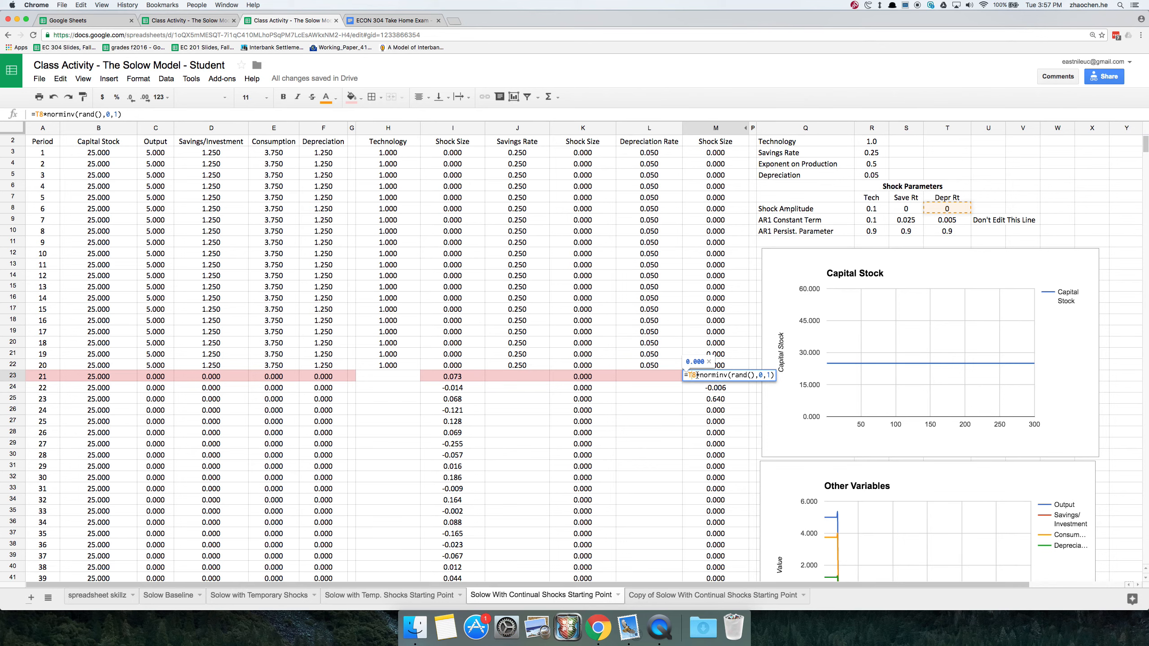
key("F4")
key("Return")
Step: Refill the corrected Depr. Rate Shock Size formula from M23 down to period 300 (M302)
left_click(731, 377)
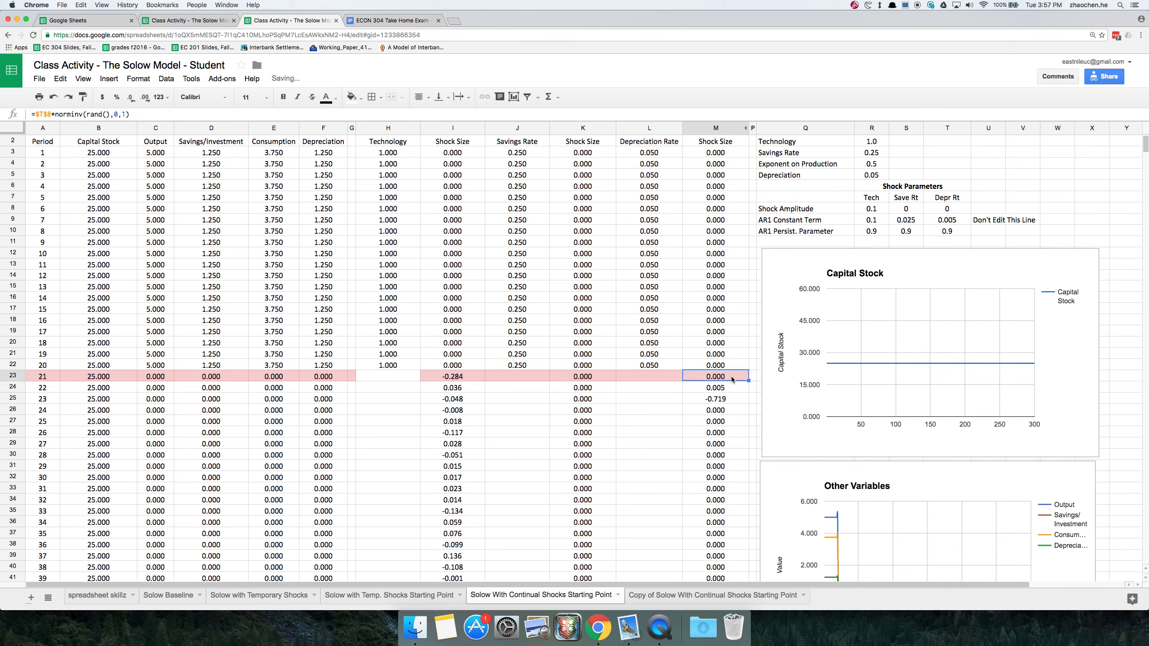
key("super+shift+Down")
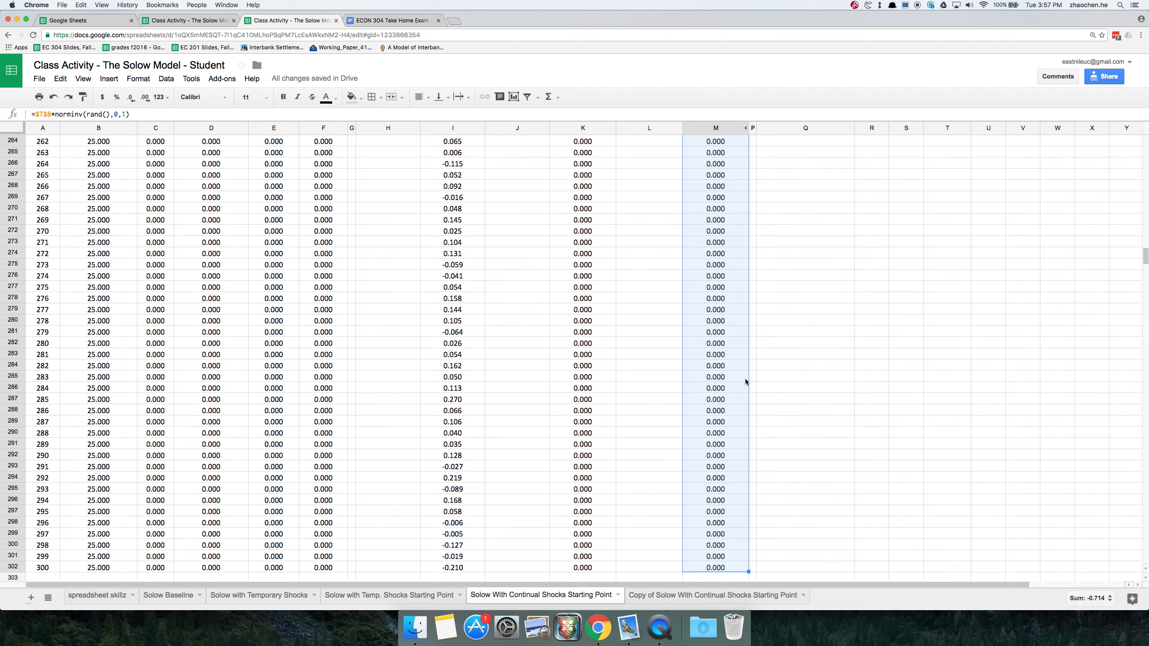
key("super+d")
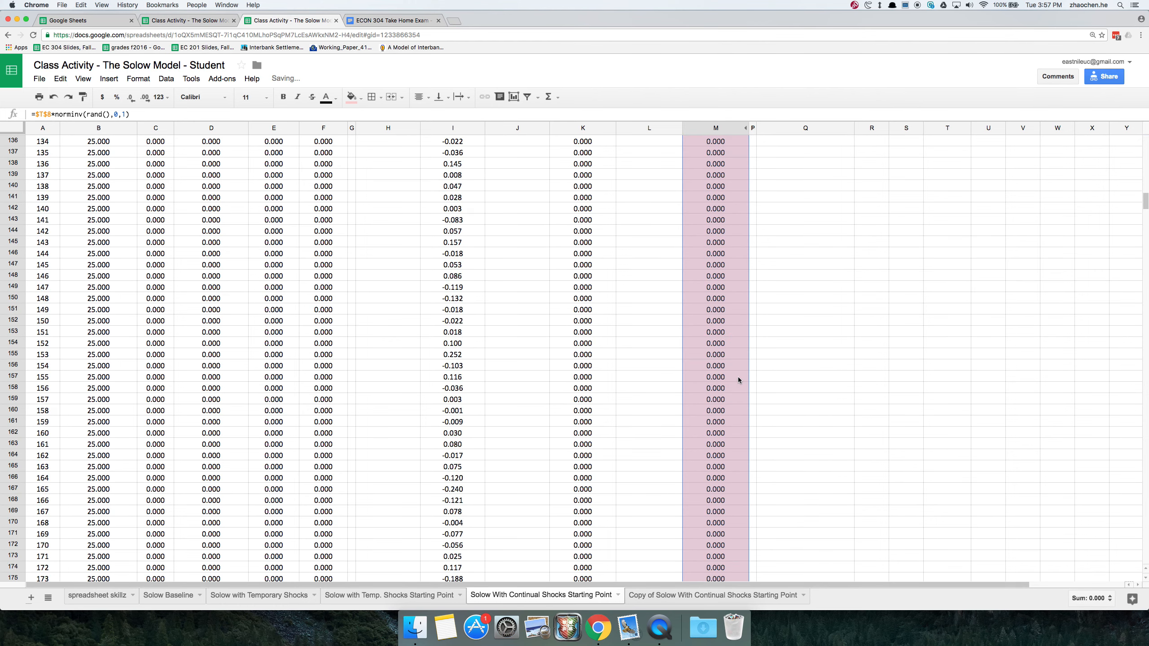
scroll(738, 376, "up", 20)
scroll(740, 371, "up", 5)
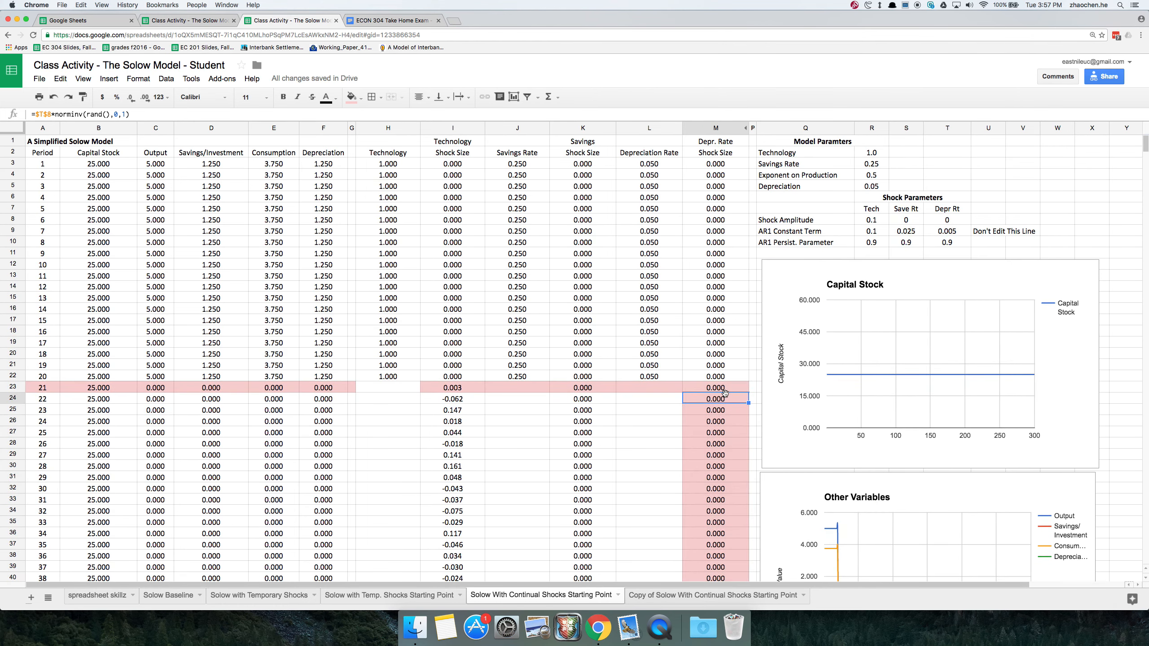
Step: Reset the fill color of the Depr. Rate Shock Size cells from period 22 to period 300 (M24:M302)
key("super+shift+Down")
left_click(352, 97)
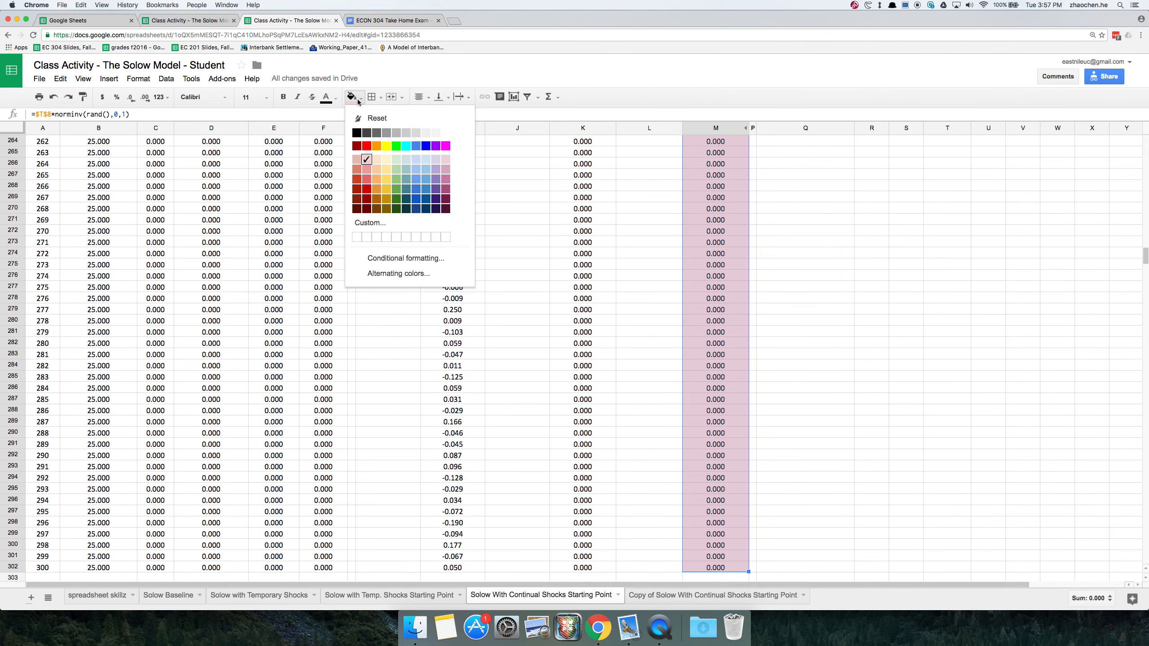
left_click(366, 119)
left_click(689, 338)
key("Page_Up")
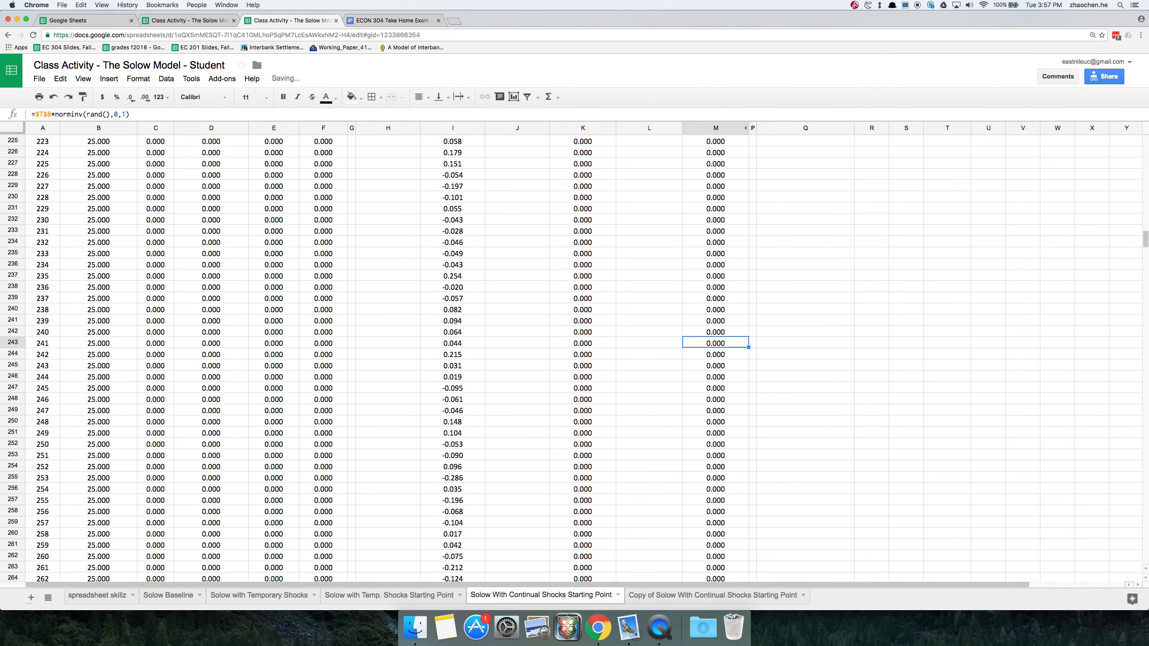
scroll(668, 291, "up", 20)
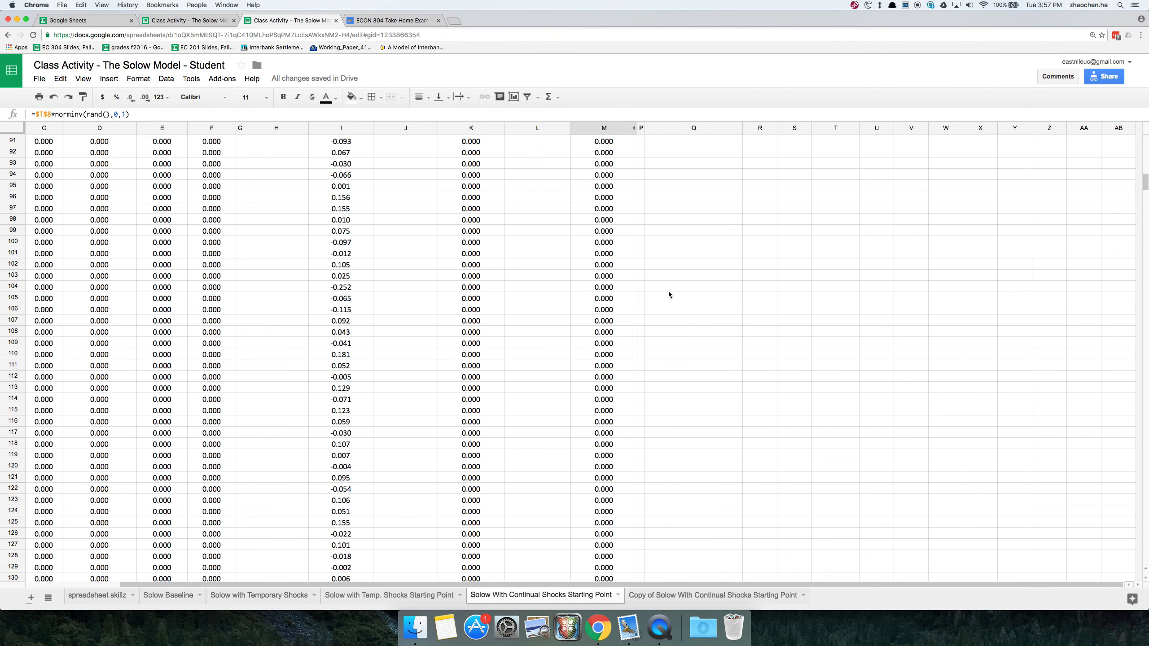
scroll(668, 291, "left", 2)
Step: Test the savings shocks by setting the Save Rt shock amplitude (S8) to 0.1 and checking the values from K23 down
left_click(441, 396)
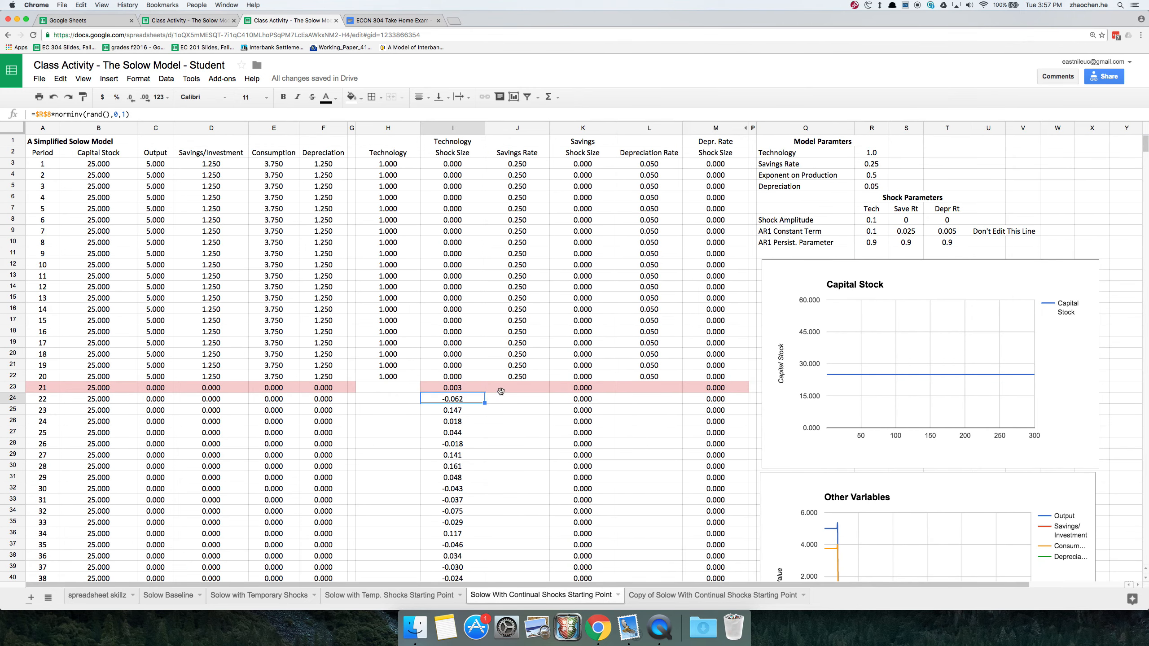
left_click(585, 389)
left_click_drag(585, 391, 694, 386)
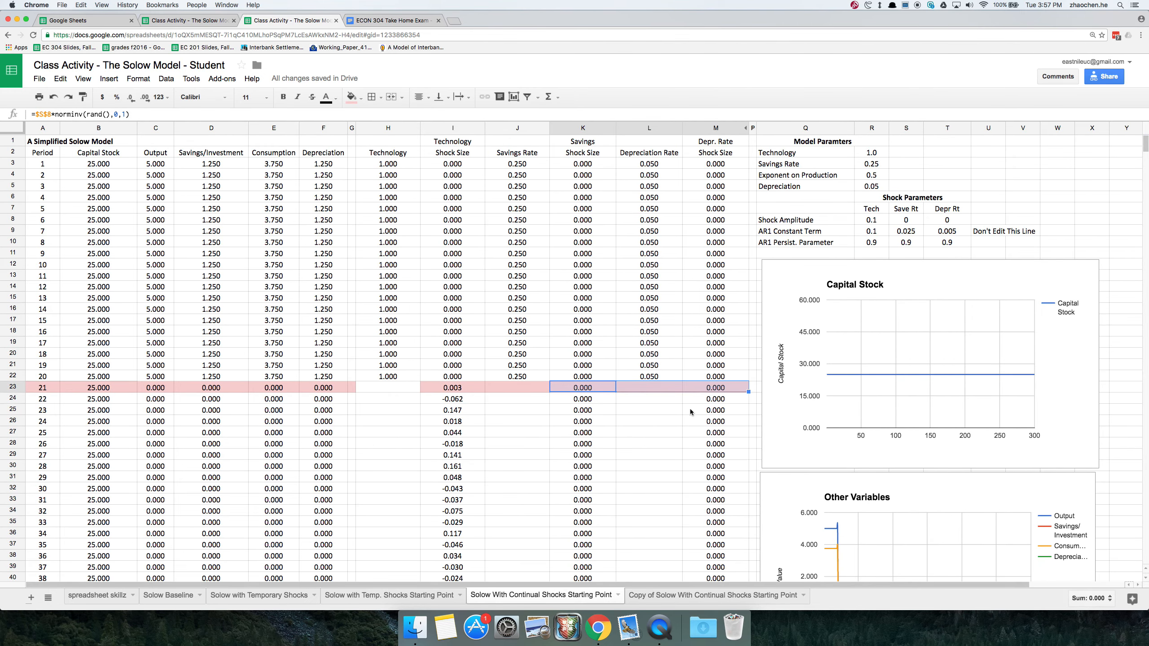
left_click(710, 409)
left_click(917, 223)
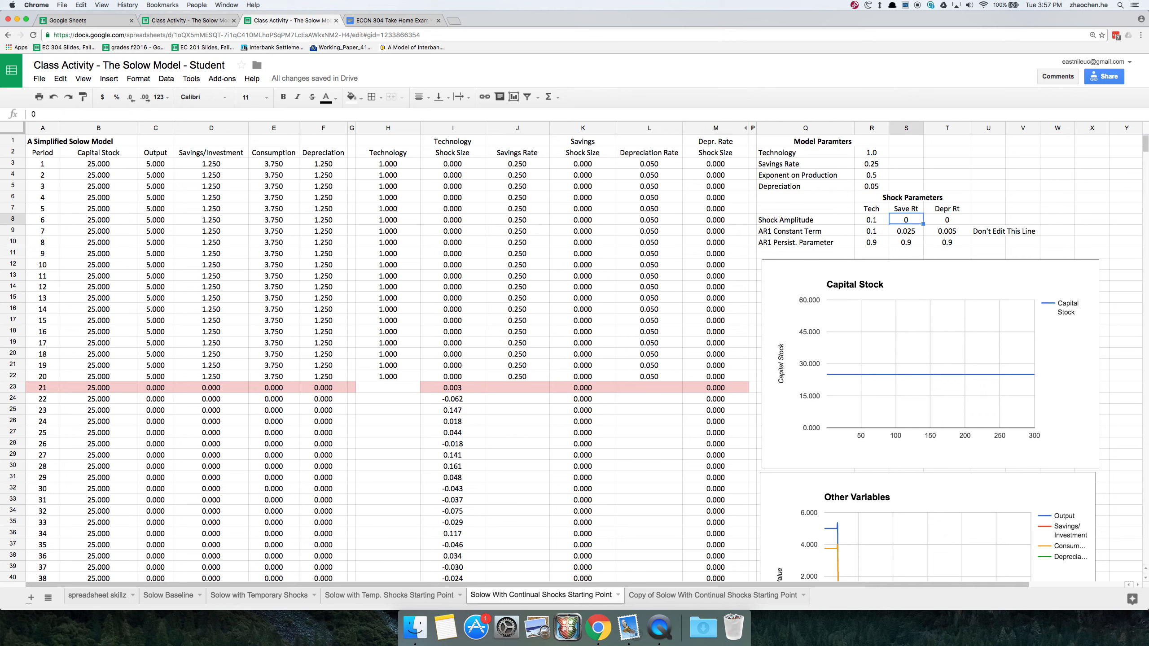
type("0.1")
key("Return")
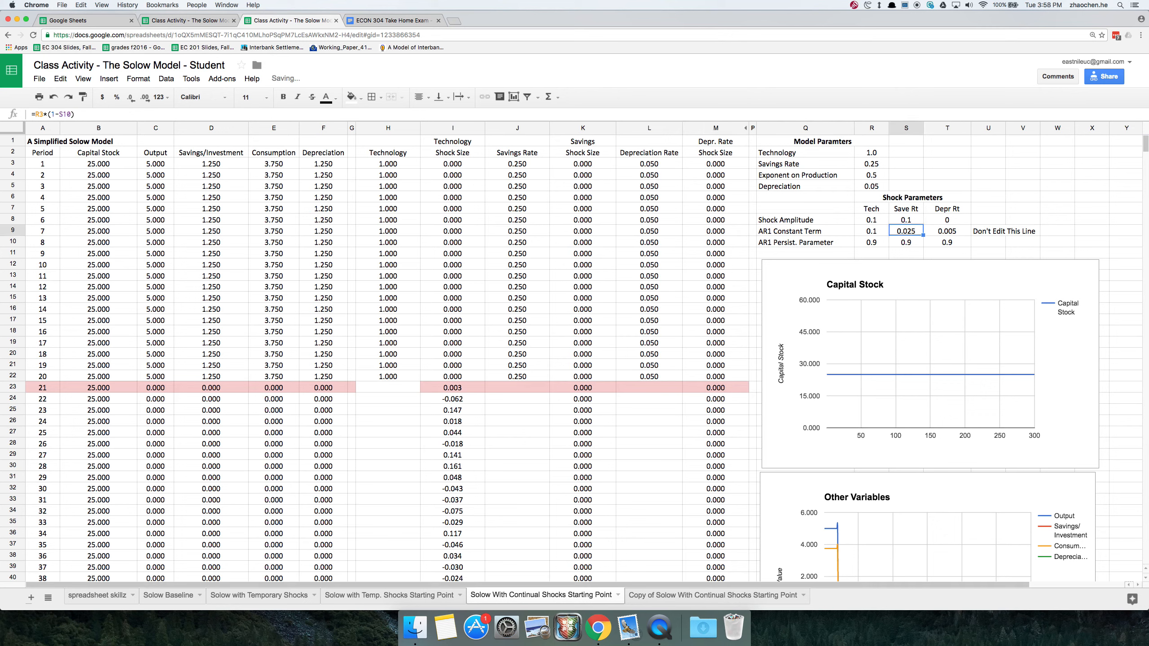
left_click(906, 220)
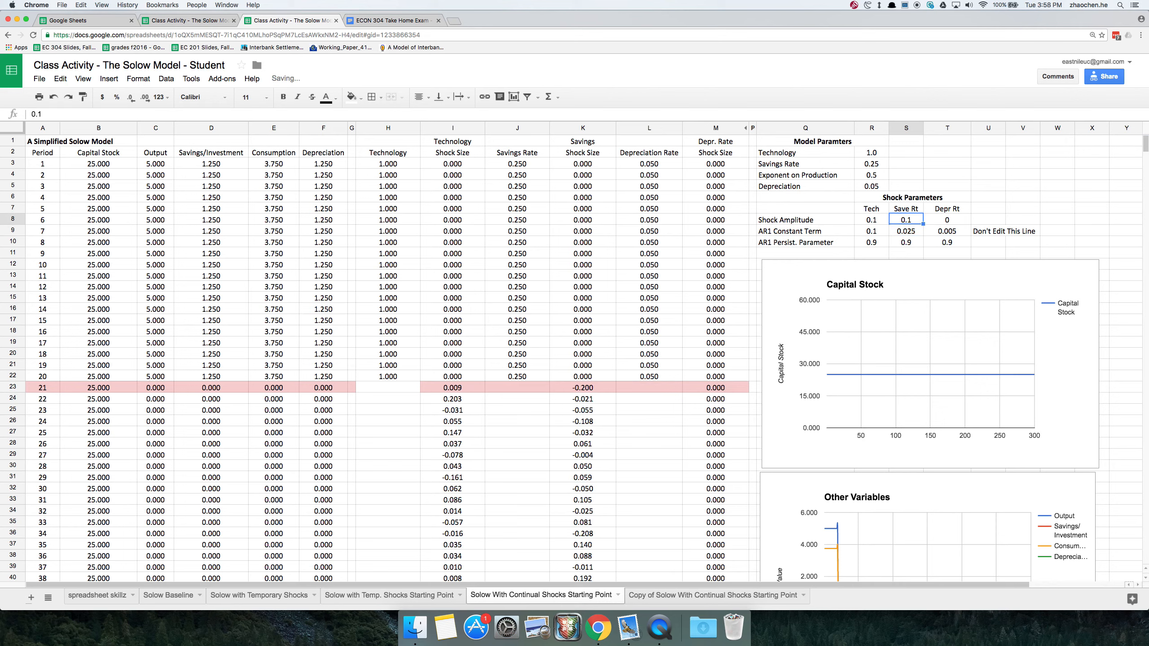
left_click_drag(593, 390, 595, 523)
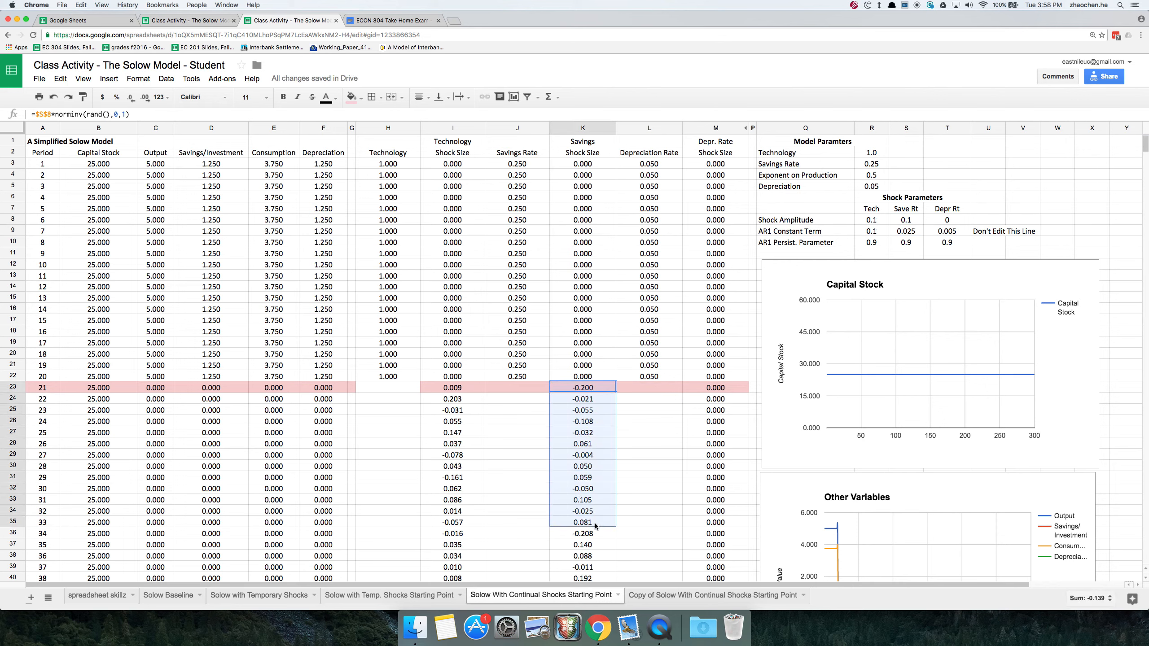
Step: Test the depreciation shocks by setting the Depr Rt shock amplitude (T8) to 0.1 and checking the values from M23 down
left_click(951, 220)
type("0.1")
key("Return")
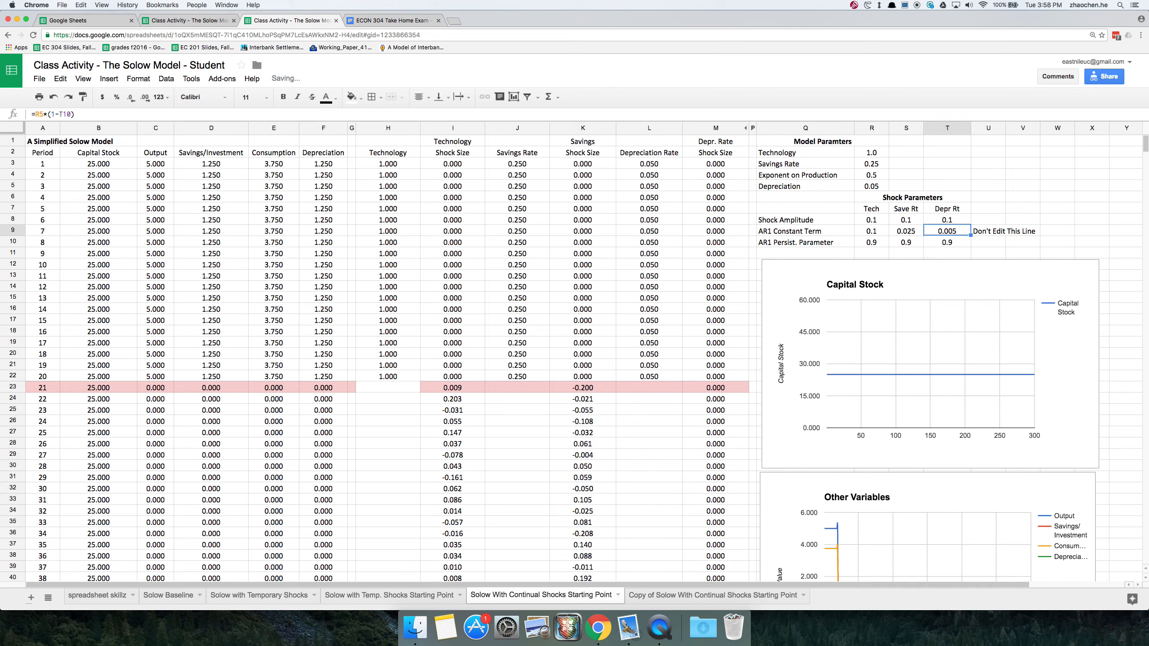
left_click_drag(740, 388, 732, 554)
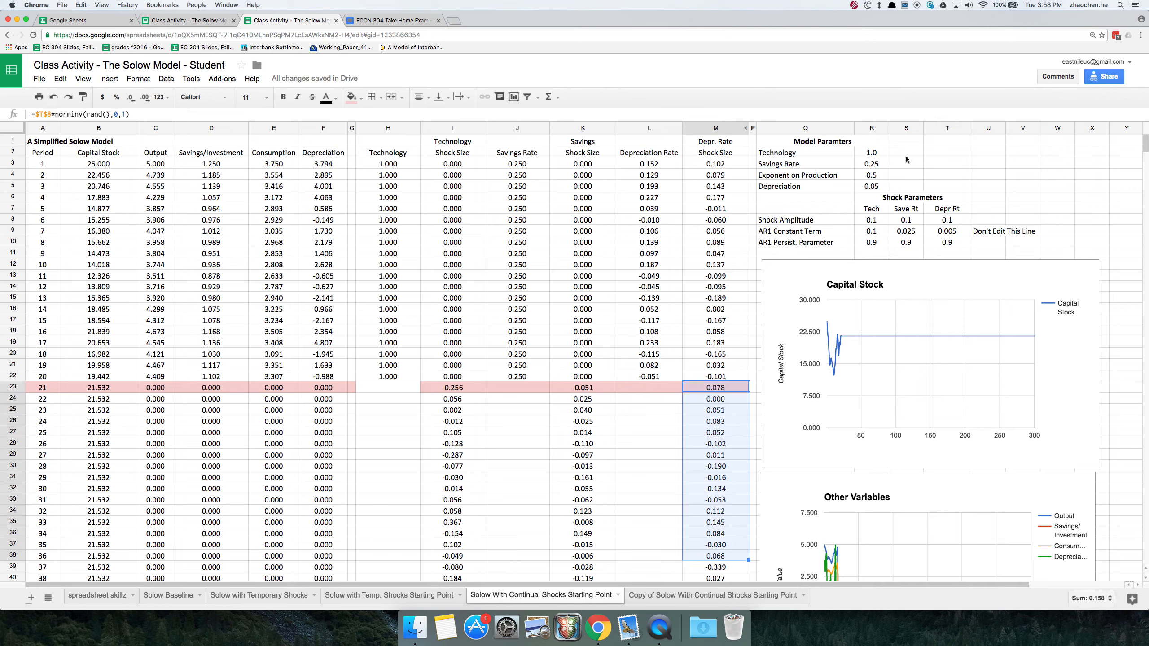
Step: Set the Save Rt and Depr Rt shock amplitudes (S8 and T8) back to 0
left_click(907, 221)
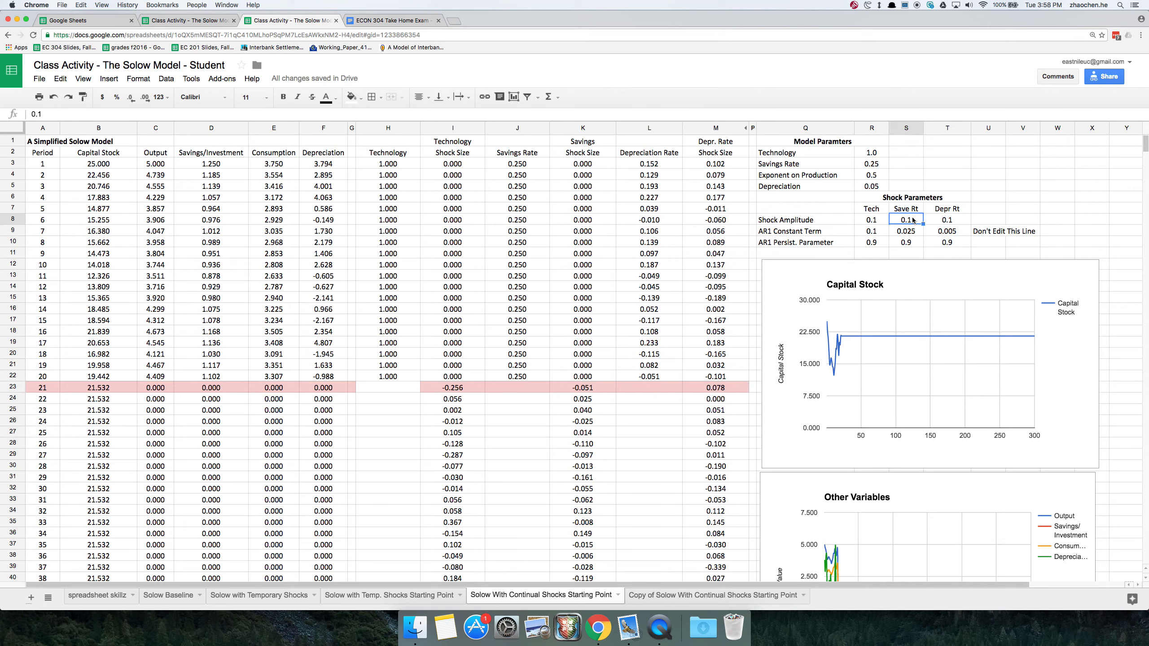
type("0")
key("Tab")
type("0")
key("shift+Tab")
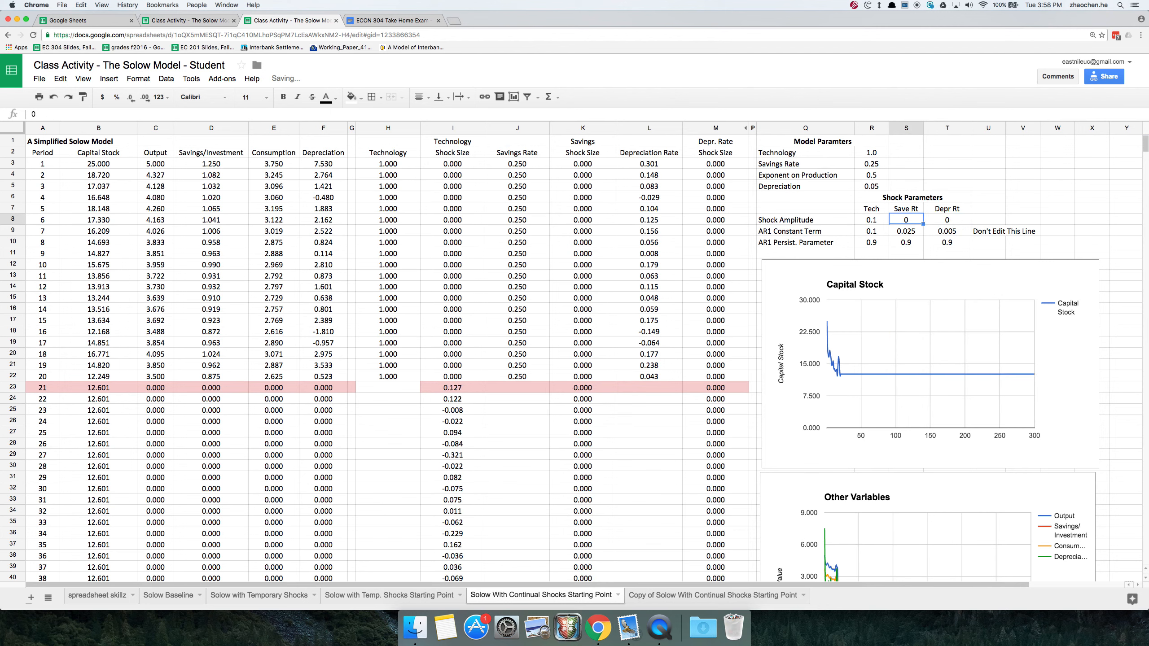
key("Right")
key("Left")
key("Left")
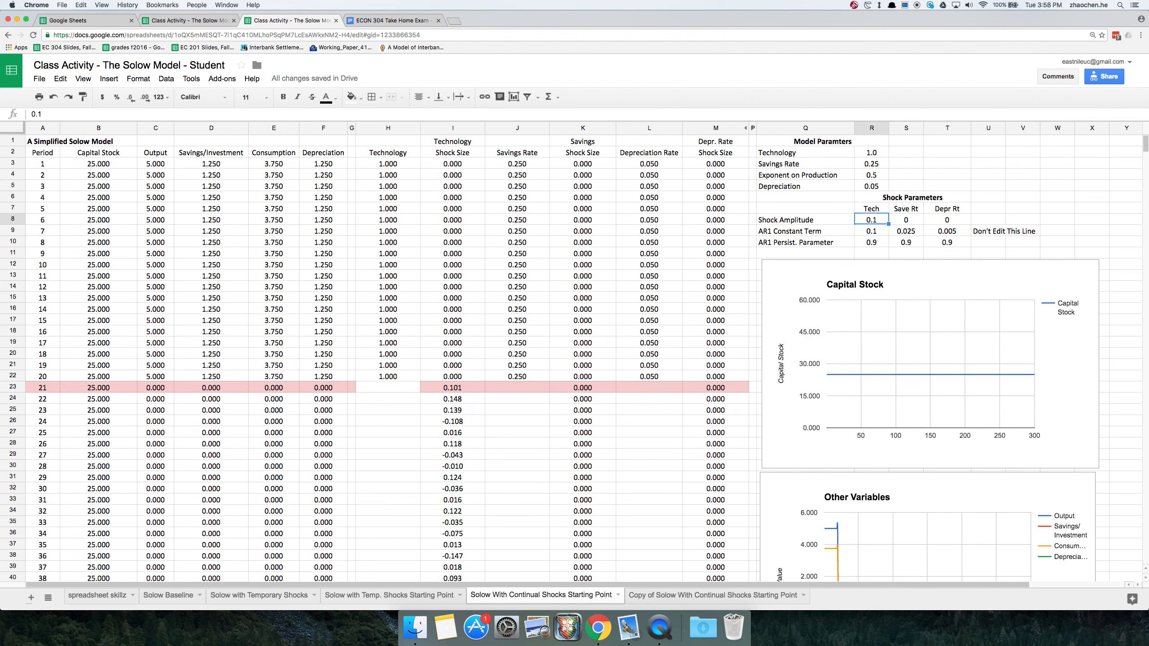
Step: Select the empty Technology cell for period 21 (H23)
key("Left")
key("Down")
key("Left")
key("Left")
key("Left")
key("Left")
key("Left")
key("Left")
key("Left")
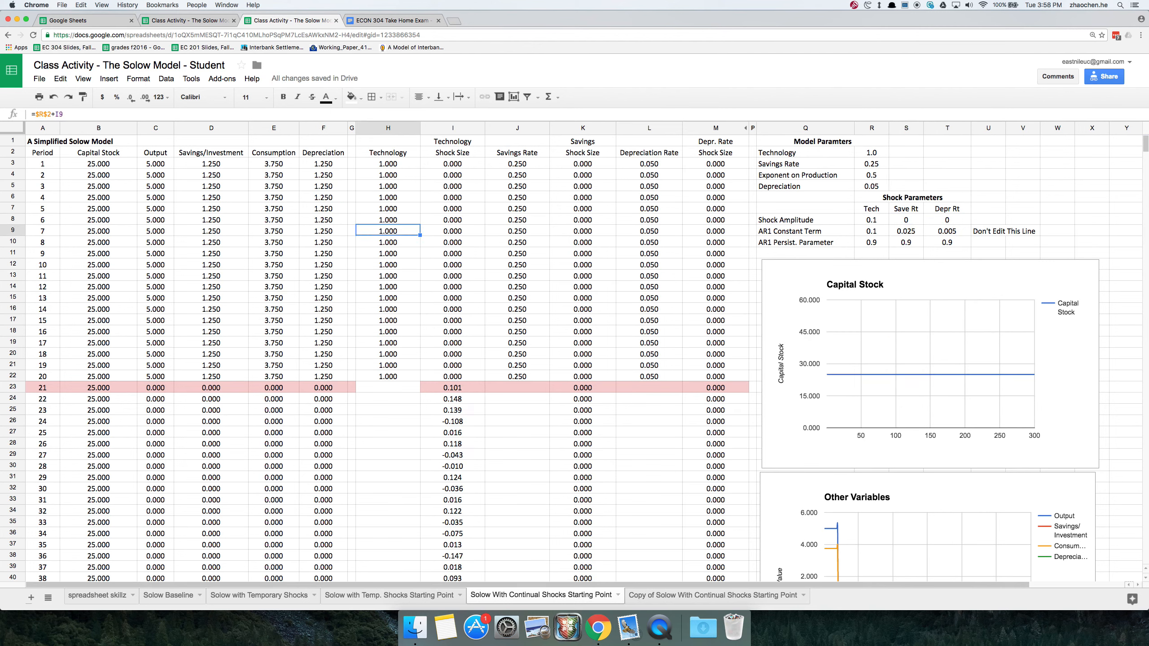
scroll(860, 266, "down", 4)
scroll(547, 312, "up", 4)
left_click(403, 389)
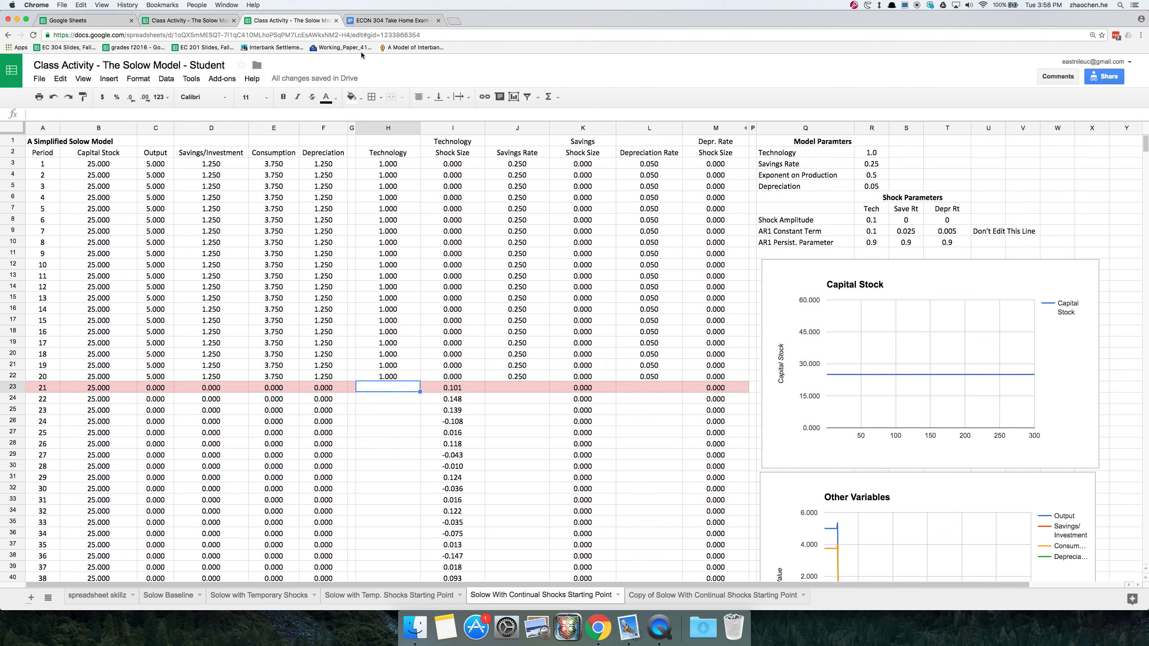
Step: Switch to the ECON 304 Take Home Exam document and review the AR1 process formula in Part B1
left_click(400, 21)
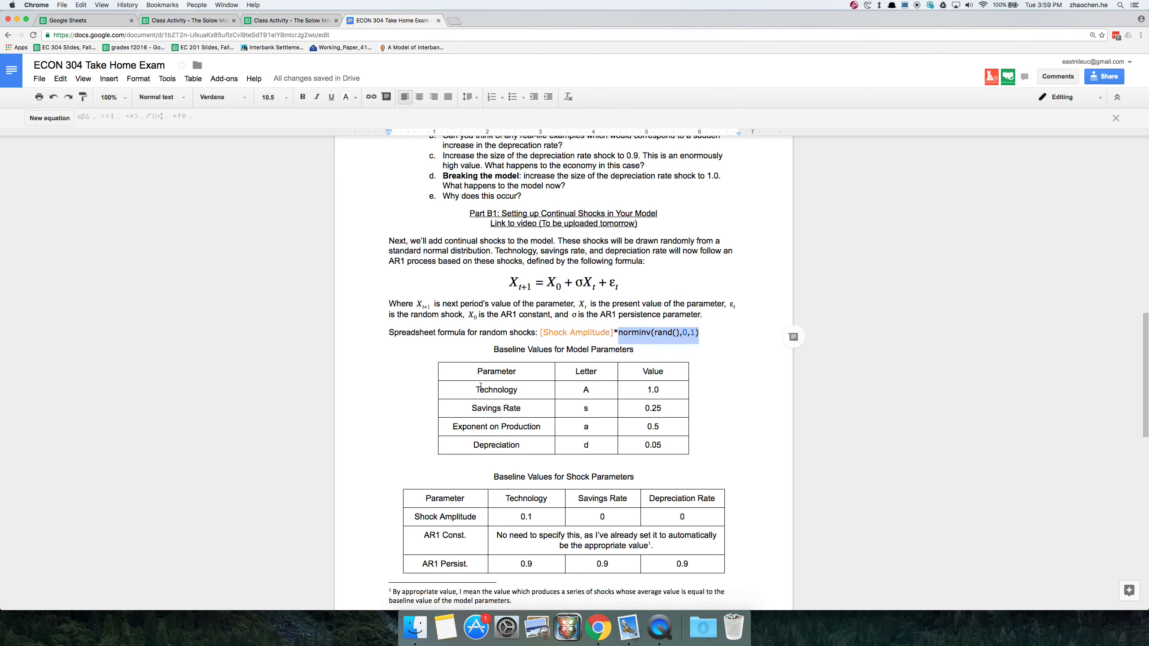
left_click(499, 285)
key("shift+End")
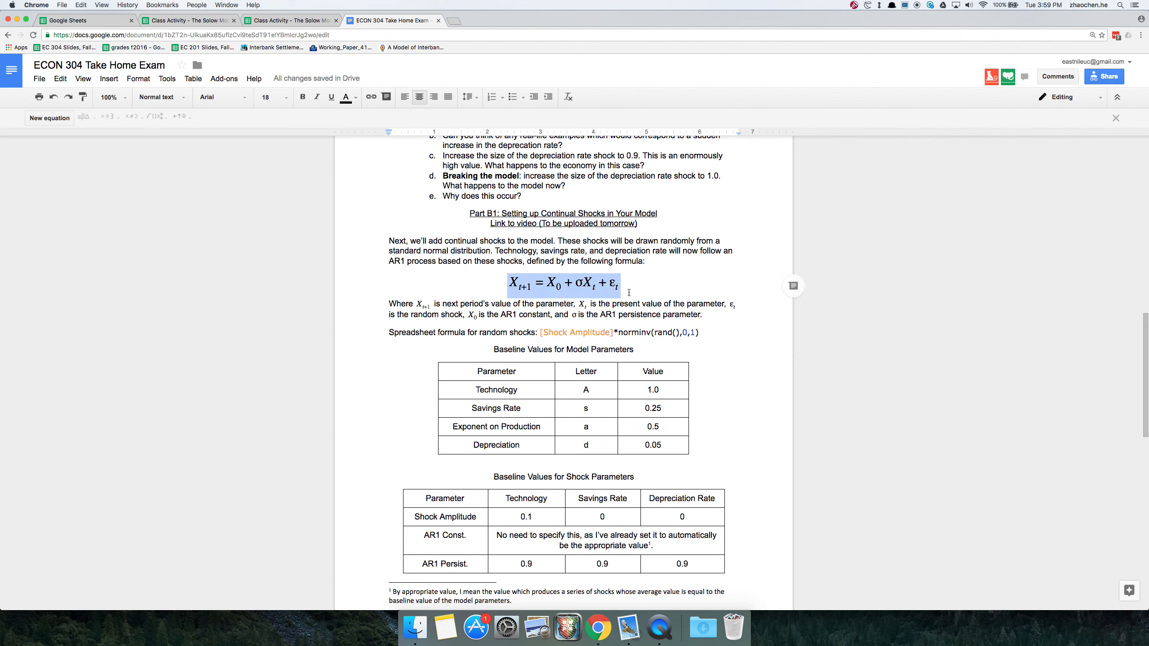
left_click(626, 288)
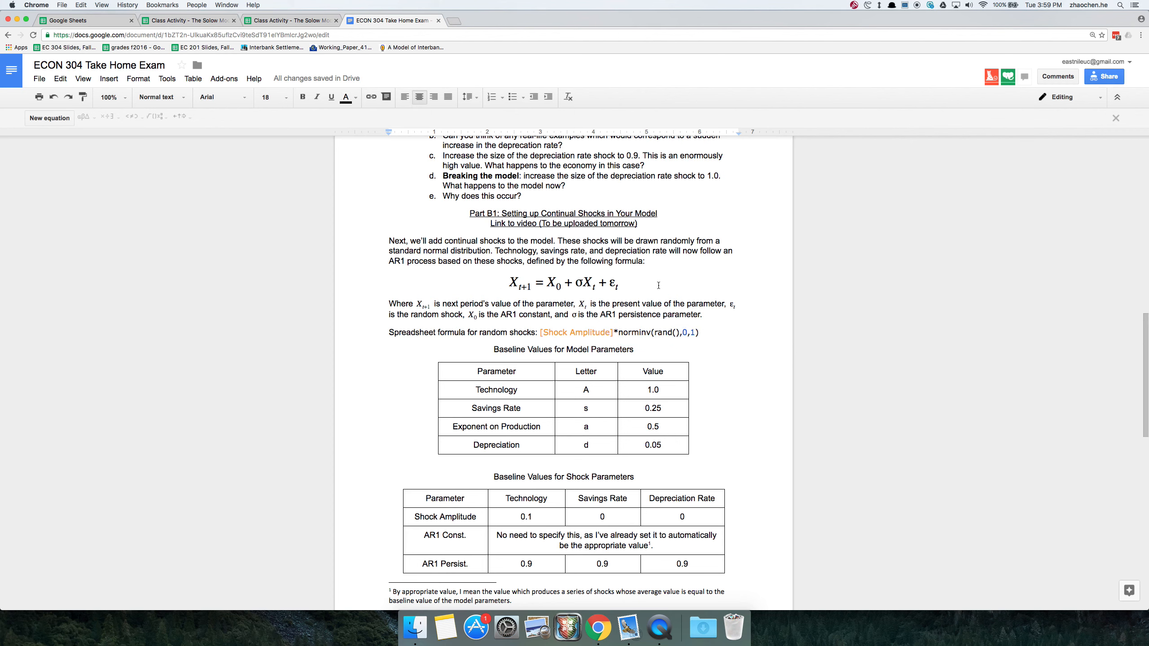
scroll(646, 298, "up", 2)
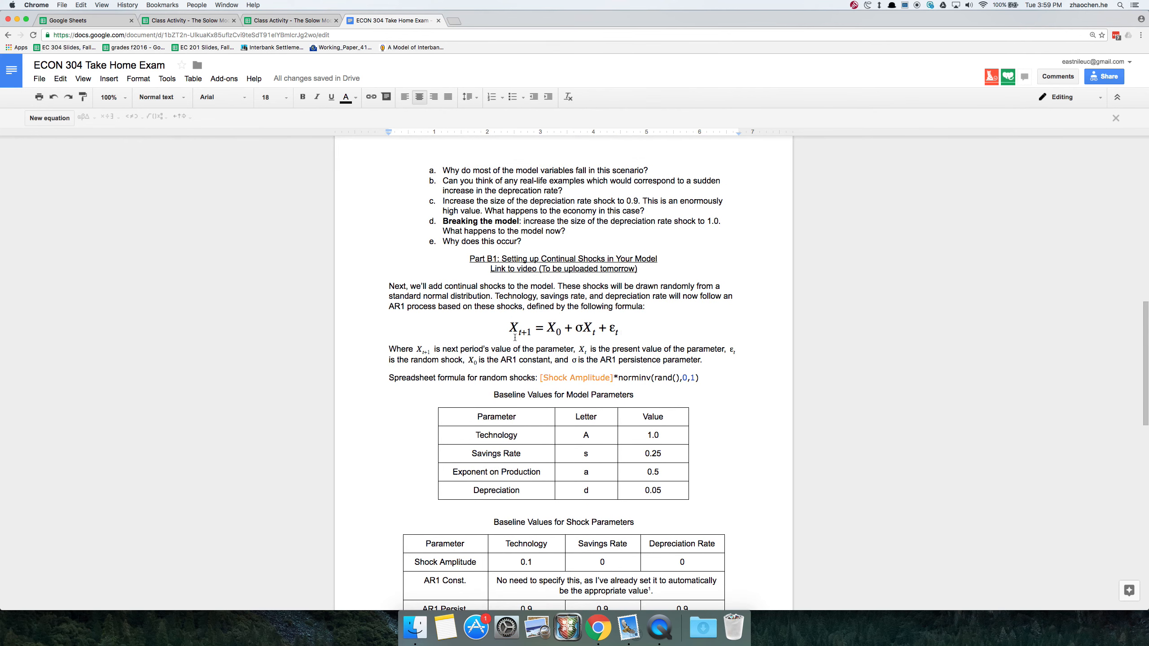
Step: Examine each term of the AR1 formula in Part B1: next period's value, AR1 constant, persistence times present value, and random shock
double_click(651, 329)
left_click(522, 332)
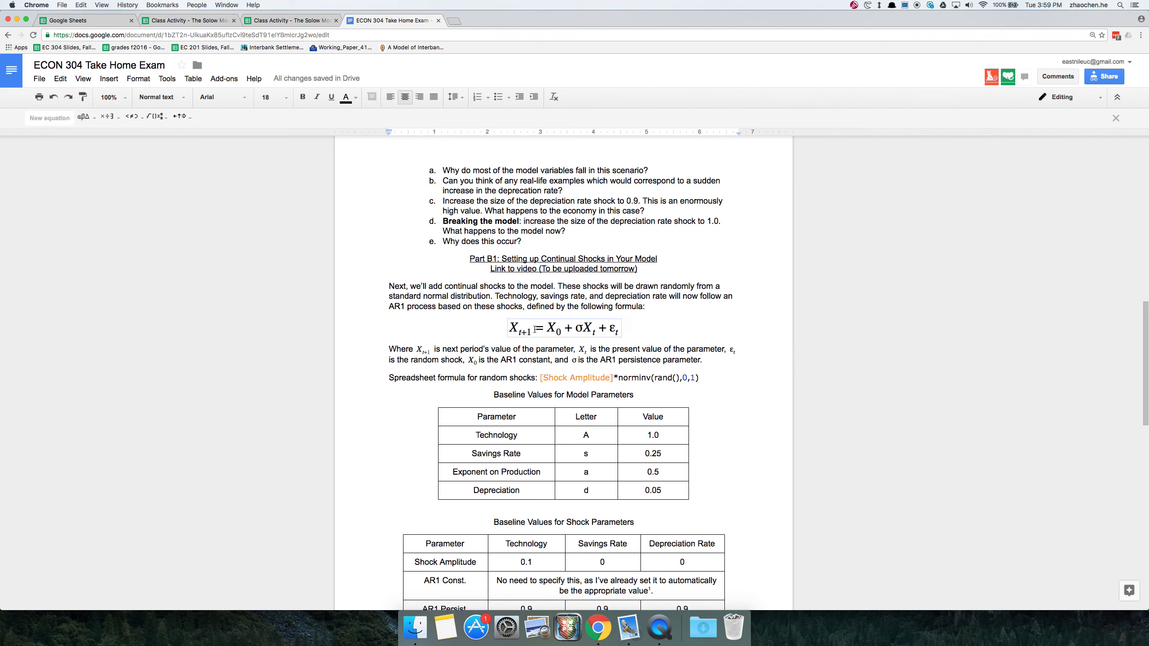
left_click_drag(533, 331, 504, 329)
double_click(511, 327)
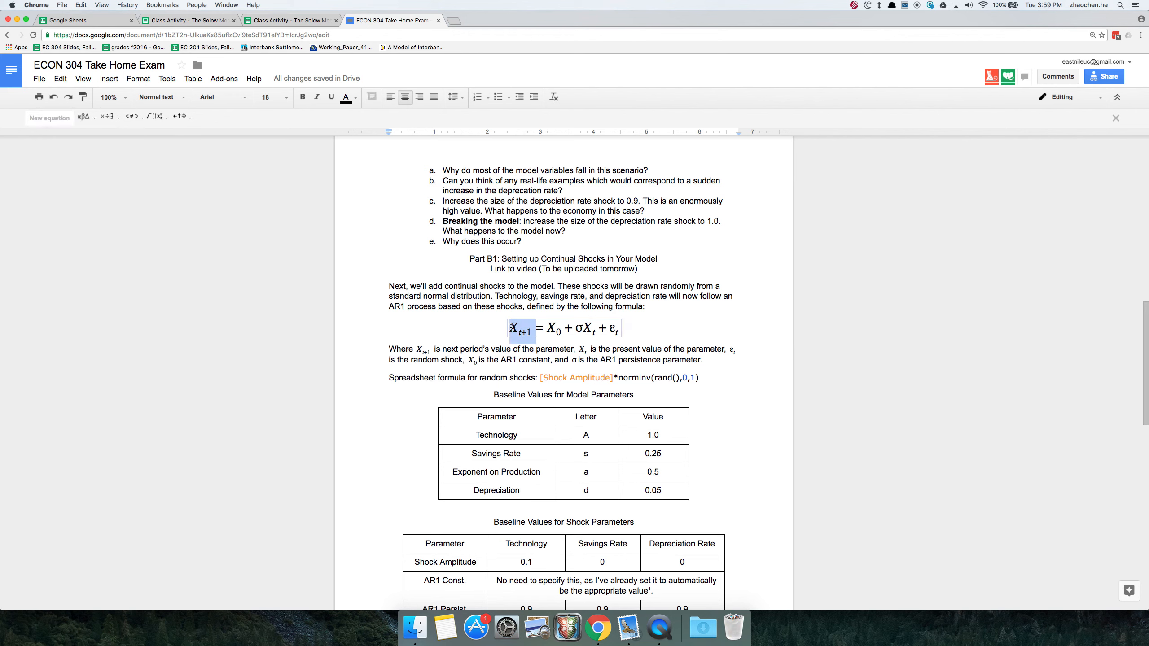
left_click(552, 328)
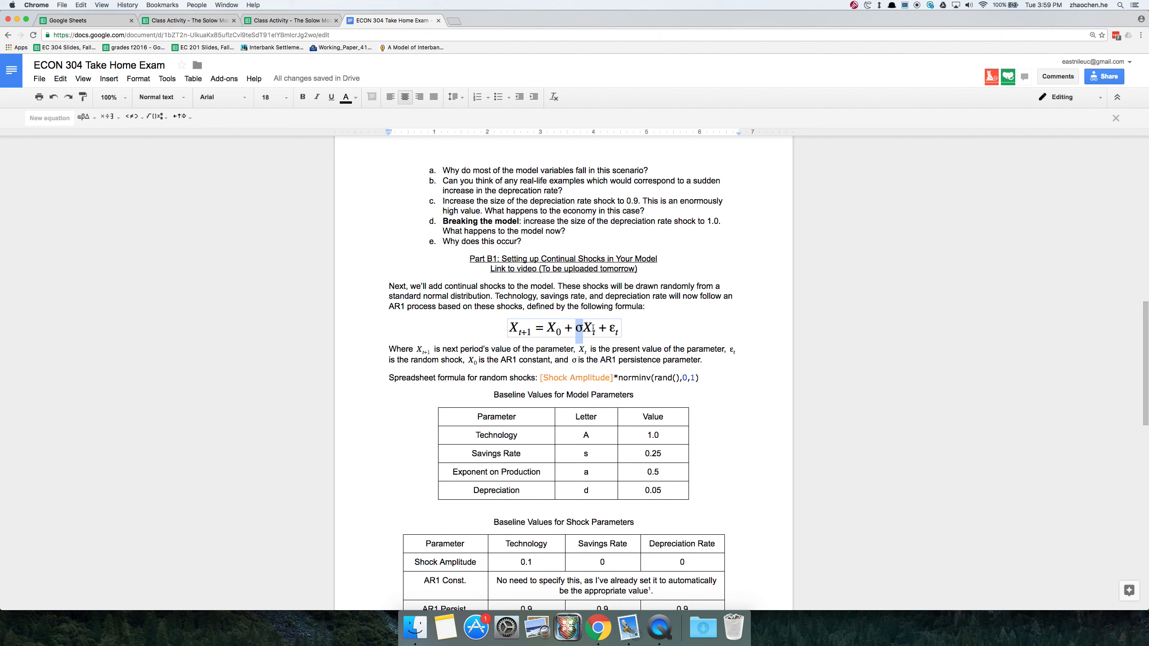
left_click(594, 332)
left_click_drag(606, 330, 545, 328)
left_click(615, 329)
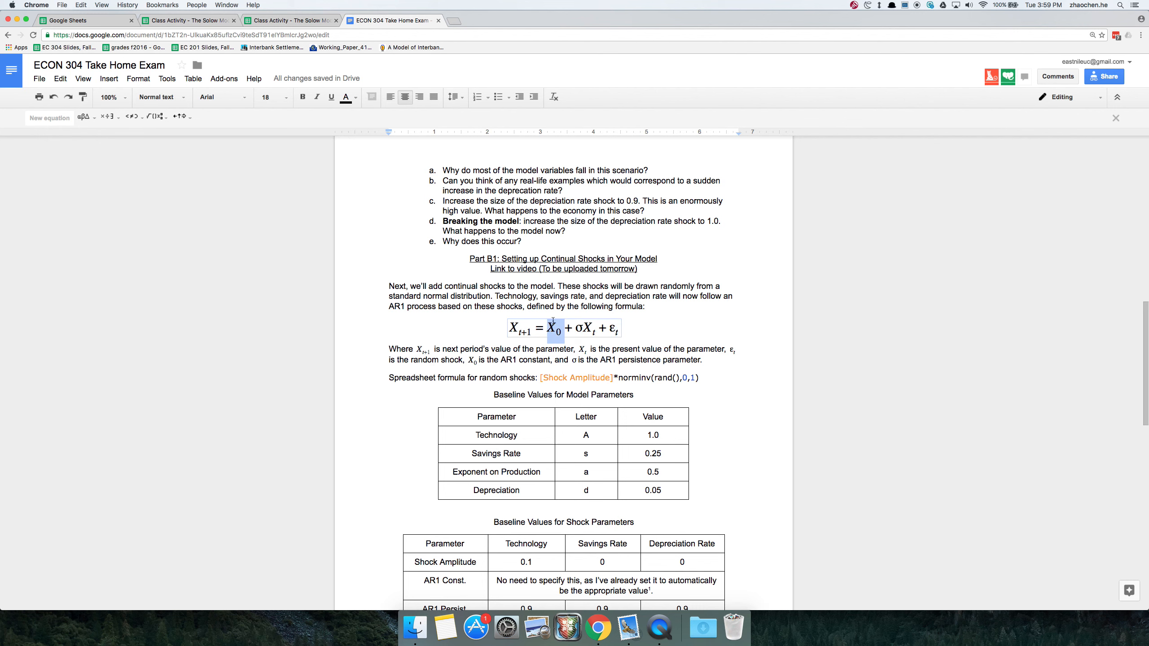
left_click(553, 333)
left_click_drag(642, 329, 559, 317)
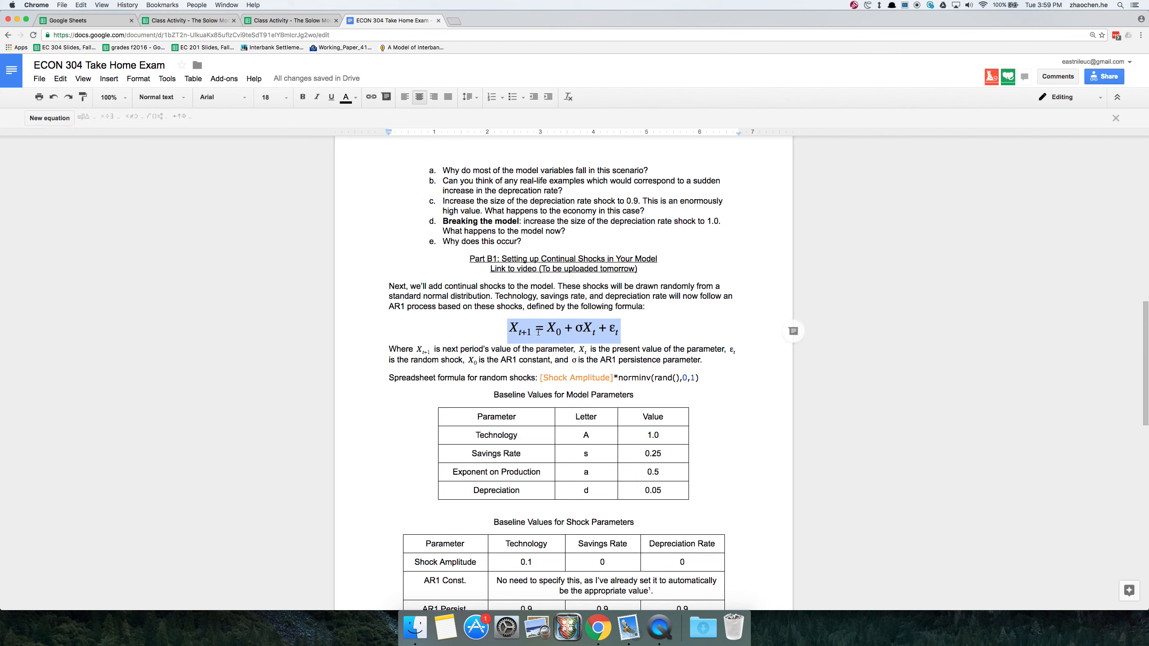
left_click(528, 330)
left_click_drag(530, 329, 509, 326)
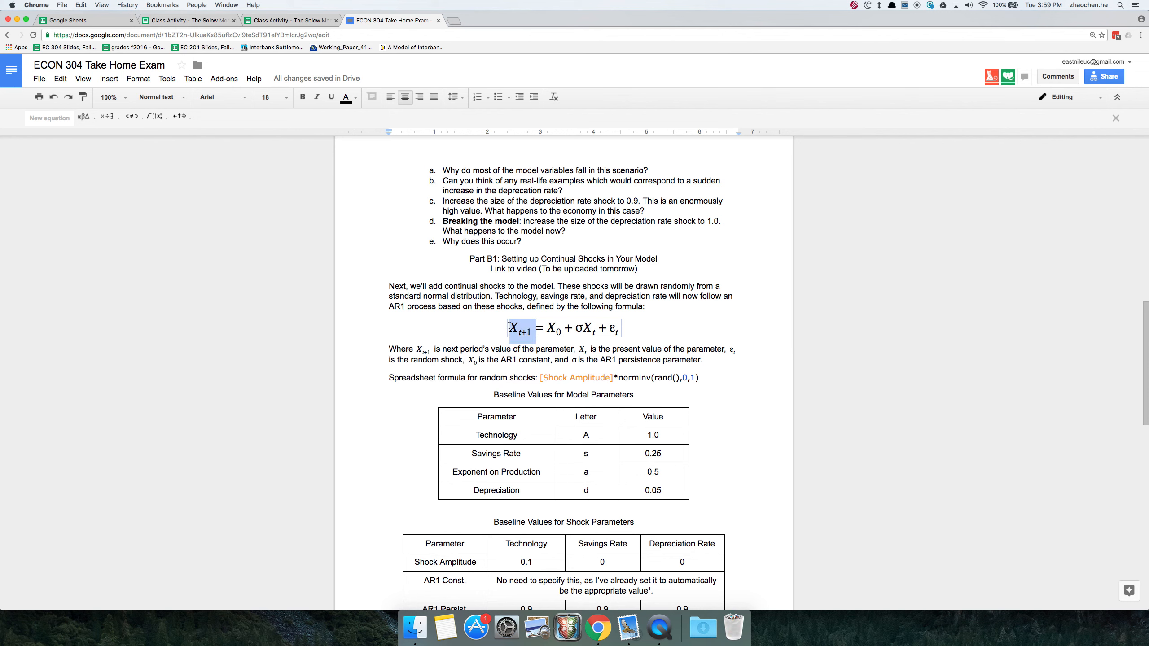
left_click(552, 324)
left_click_drag(574, 326, 589, 325)
left_click(609, 327)
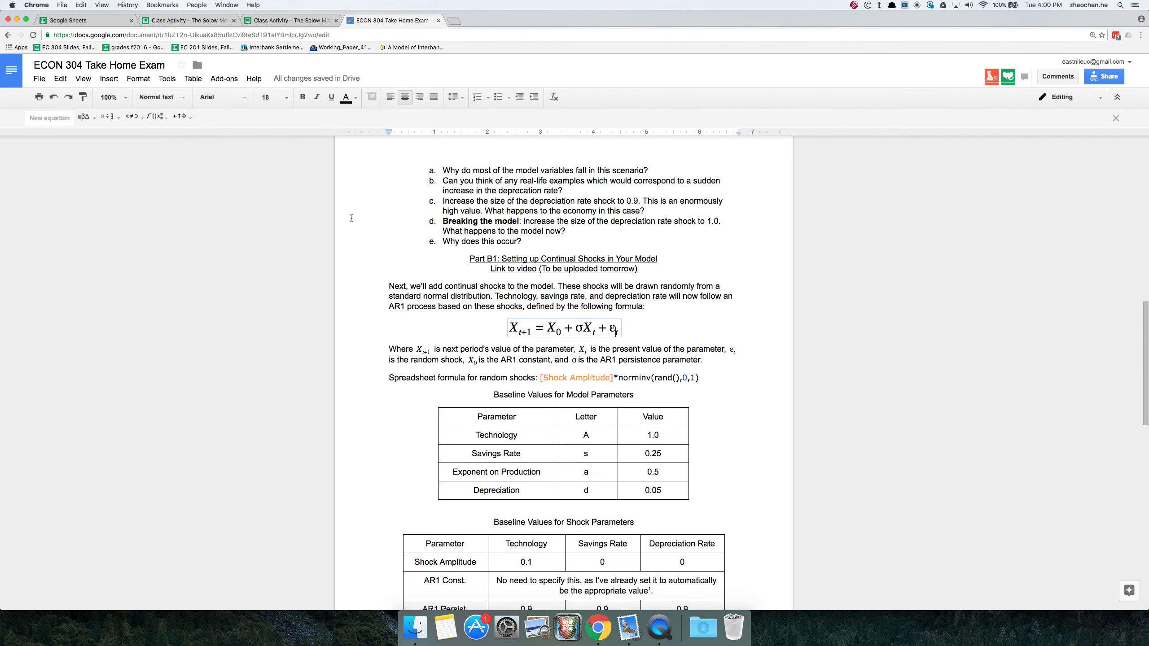
Step: Switch back to the student Solow model spreadsheet and review the AR1 Constant Term and AR1 Persist. Parameter rows for all three shocks
left_click(297, 23)
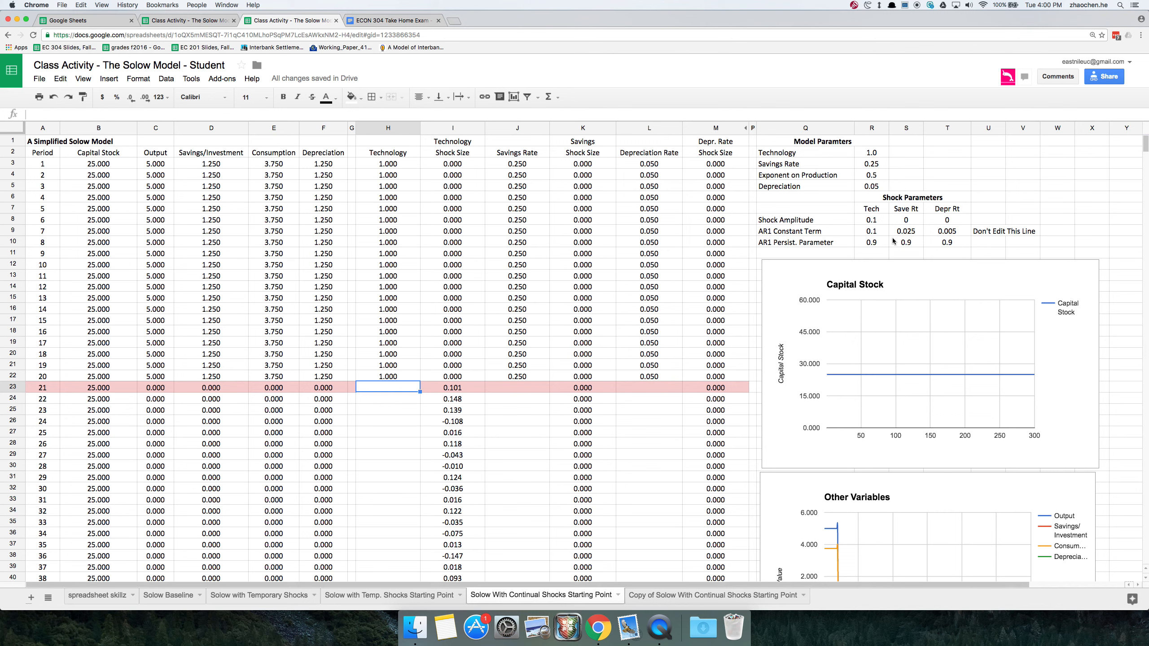
left_click_drag(871, 232, 962, 234)
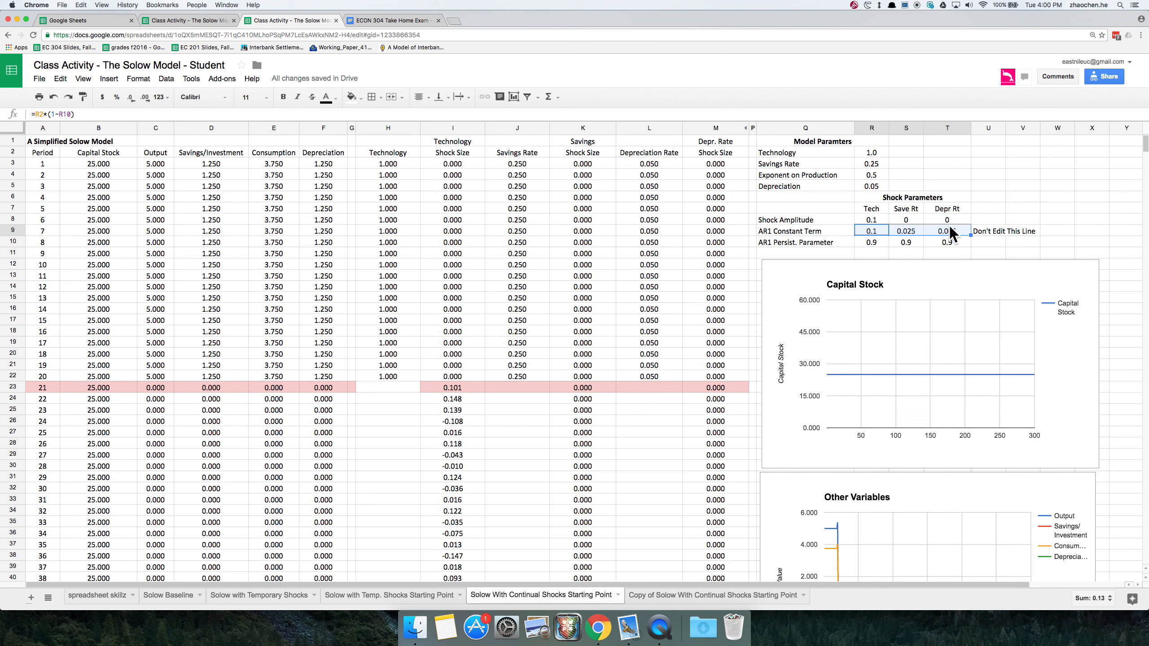
left_click(873, 243)
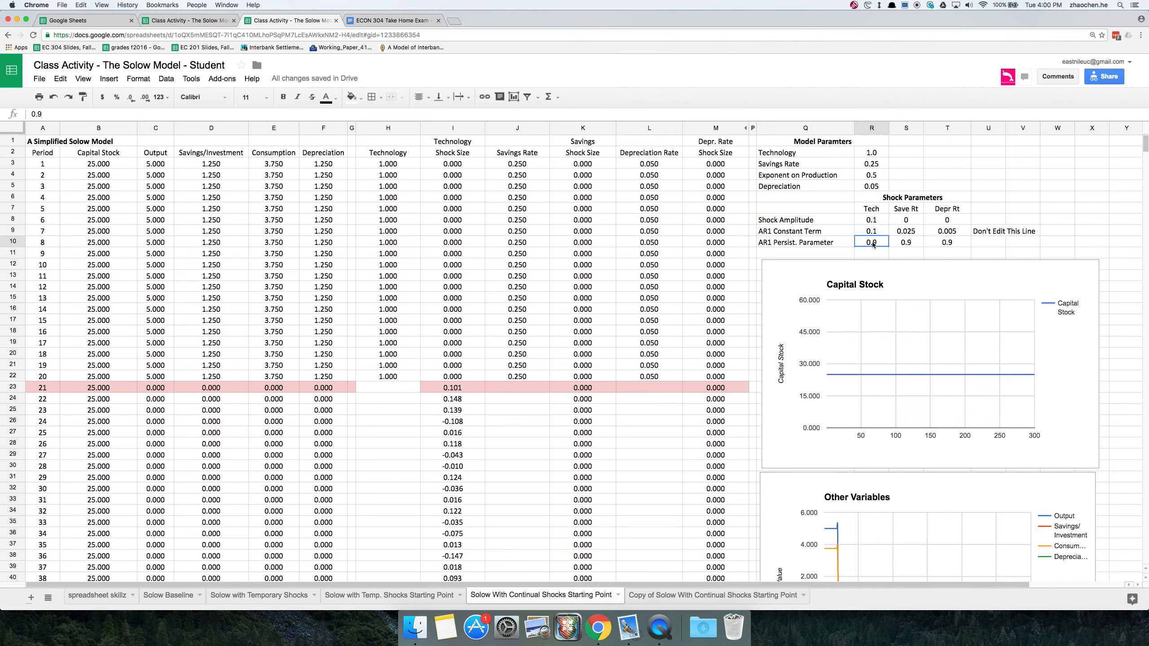
left_click_drag(873, 245, 950, 244)
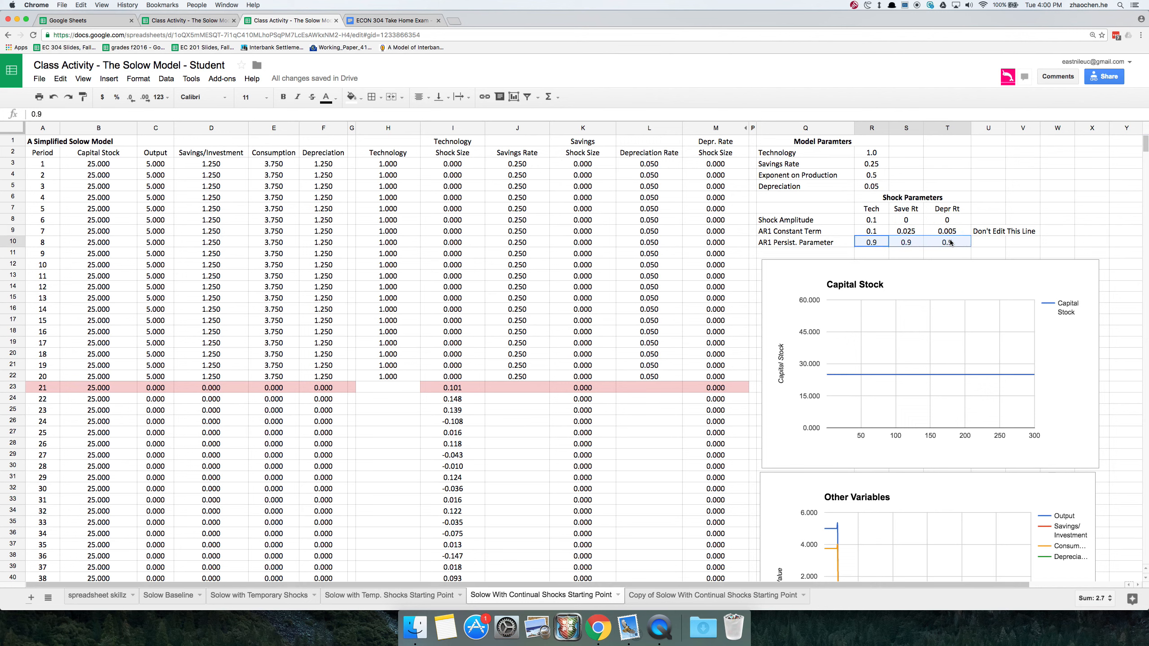
left_click(881, 245)
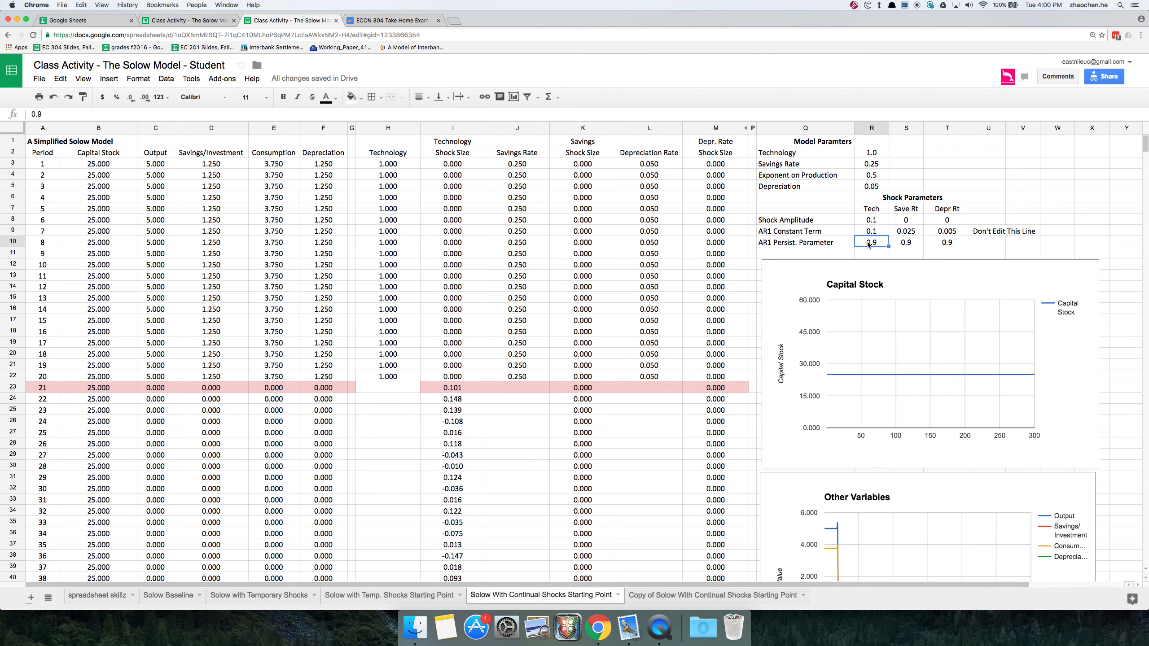
left_click_drag(868, 244, 947, 243)
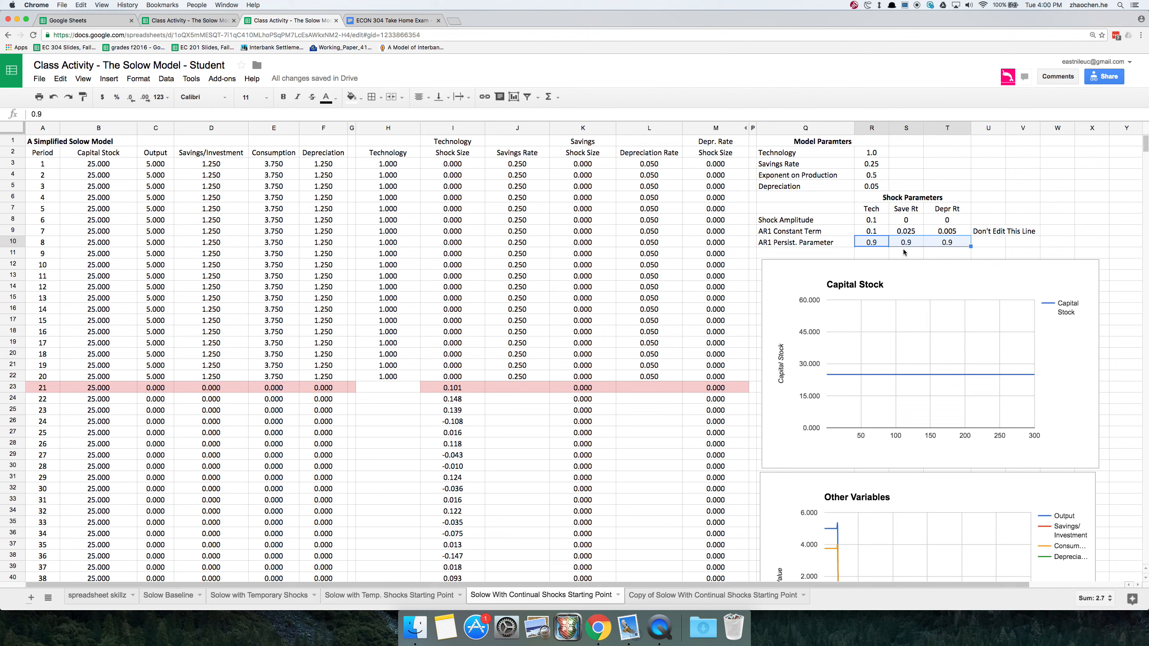
left_click_drag(884, 220, 950, 243)
Step: Enter the AR1 formula =R9+R10*H22+I23 in the Technology cell for period 21 (H23)
left_click(395, 387)
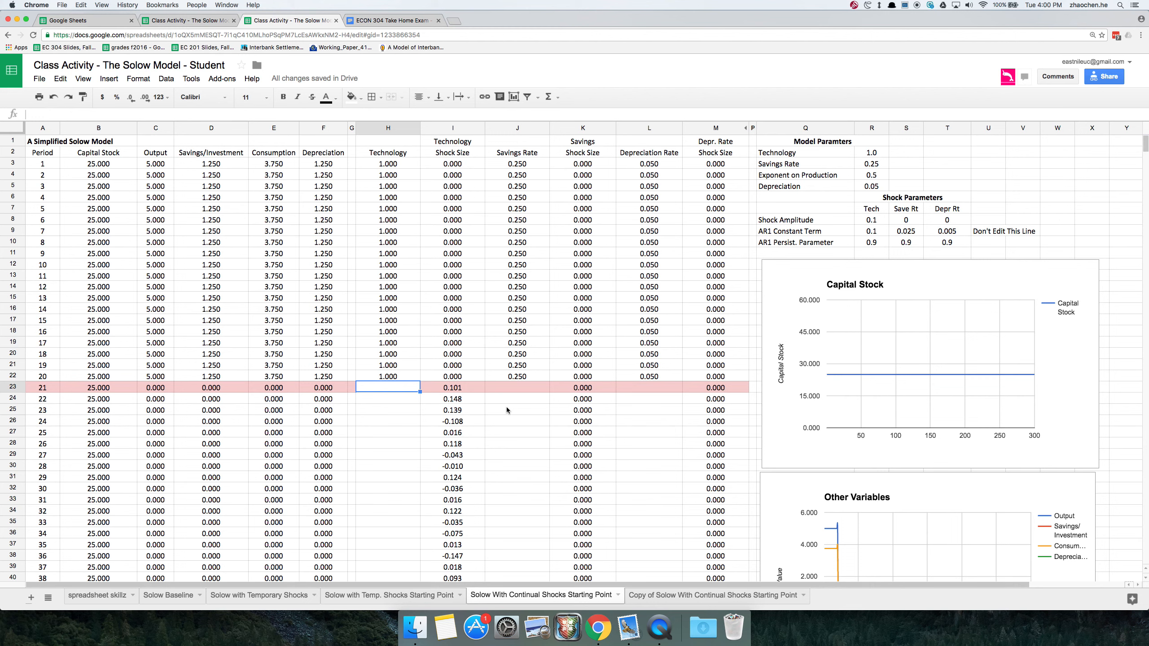
type("=")
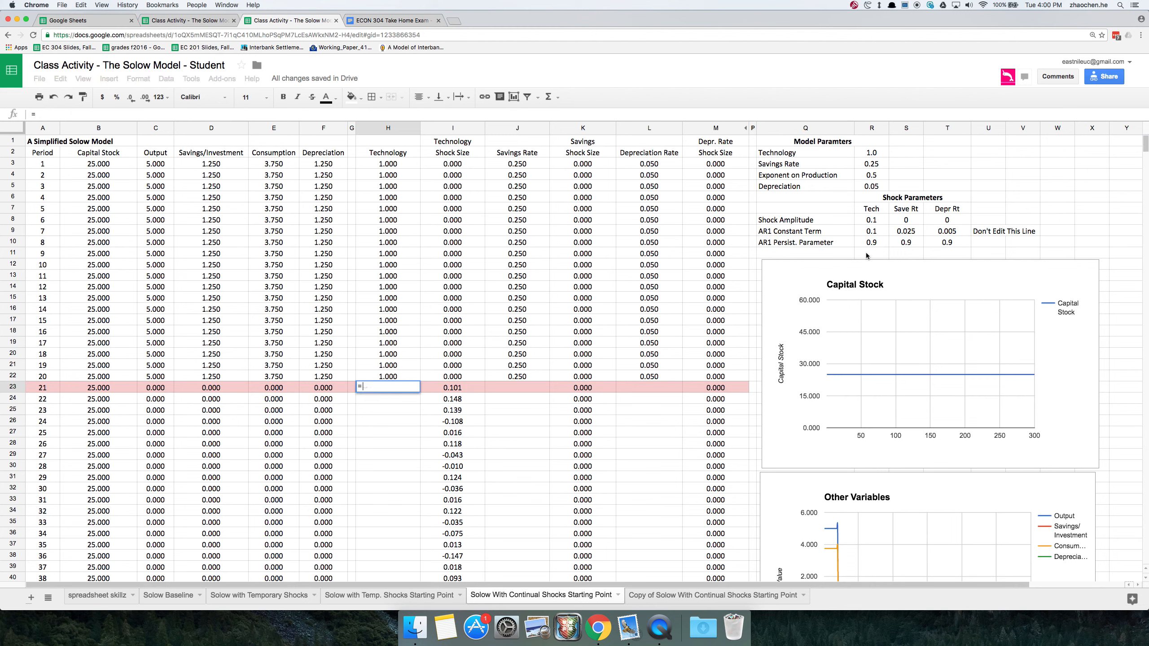
left_click(877, 231)
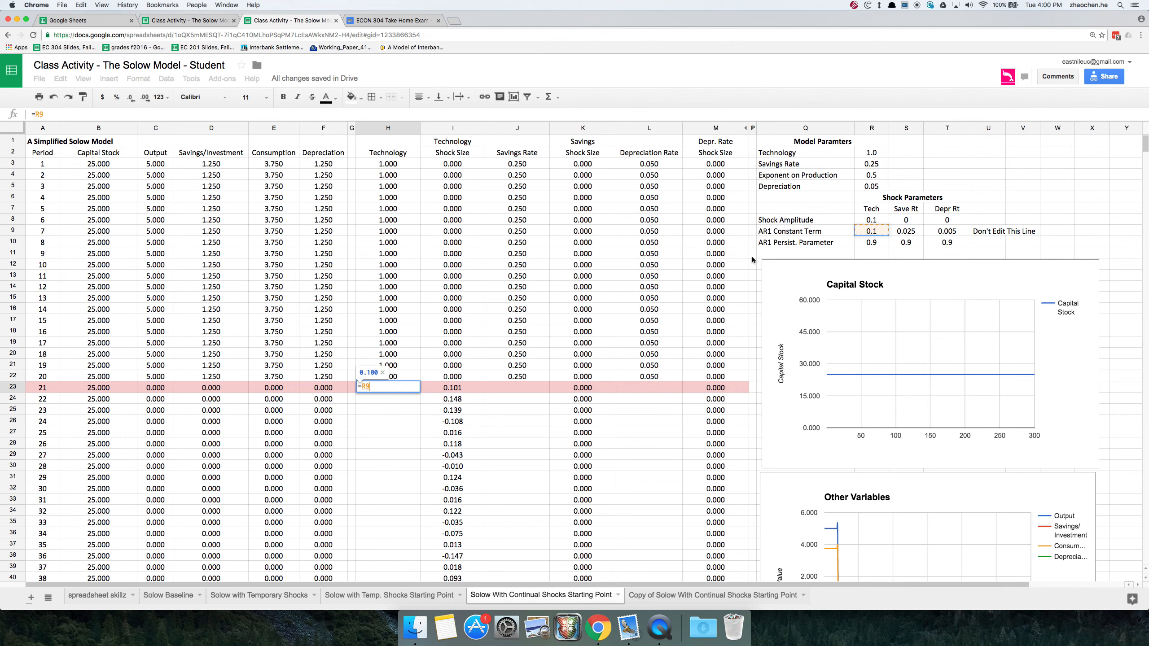
type("+")
left_click(875, 244)
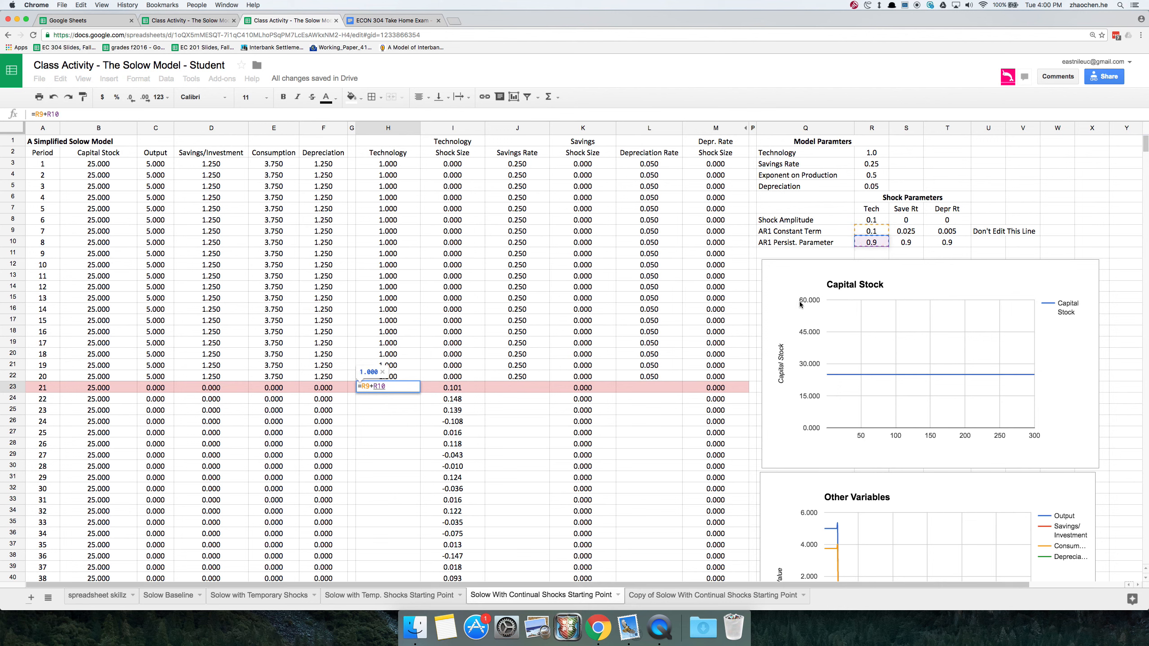
type("*")
left_click(398, 379)
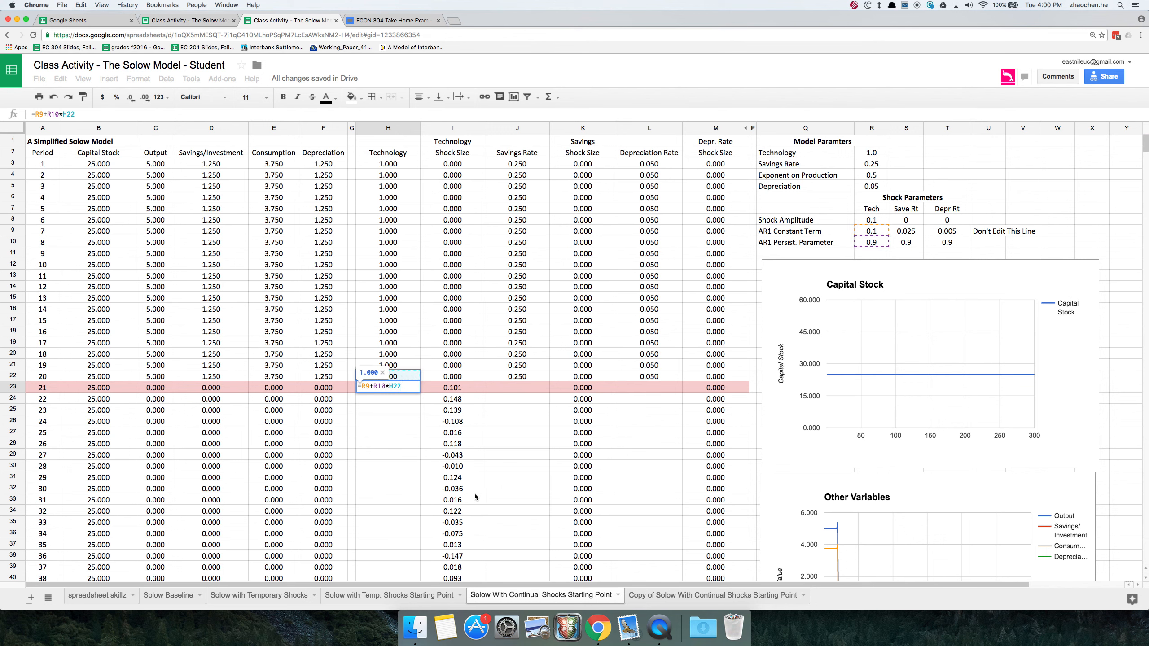
type("*")
left_click(464, 391)
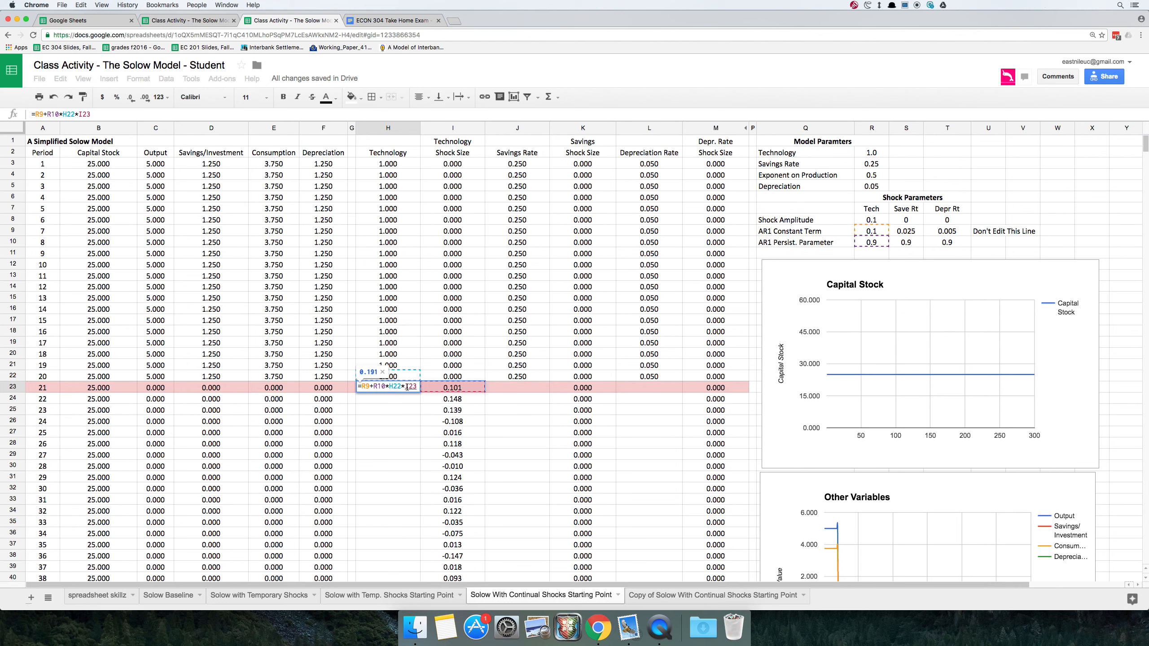
left_click(455, 392)
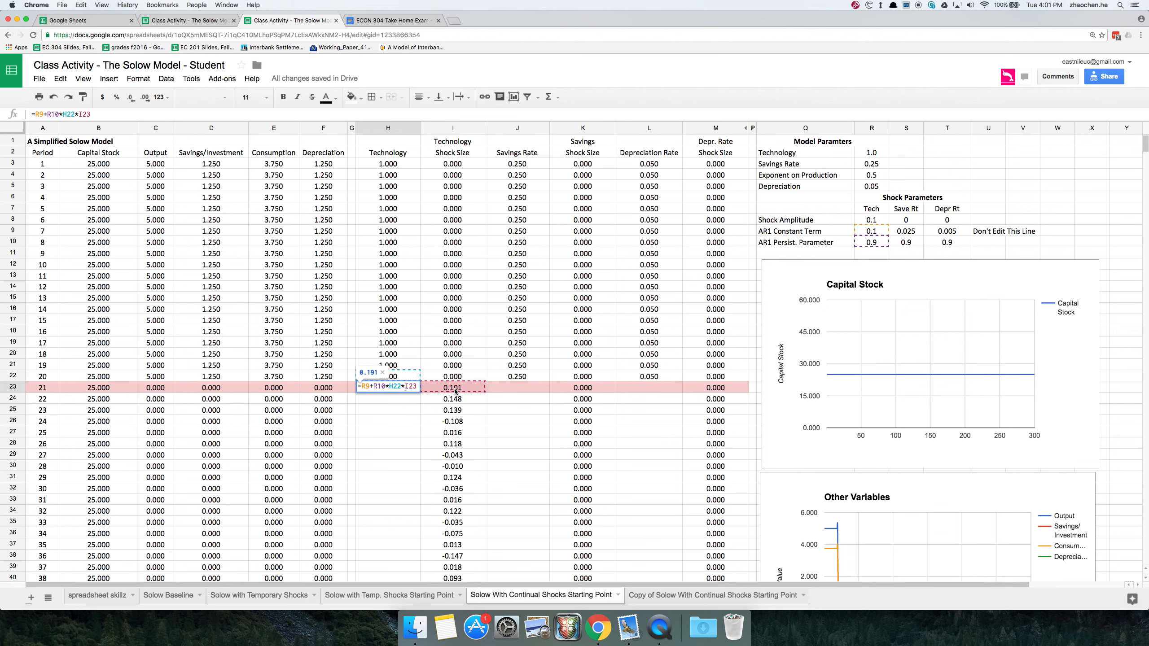
left_click(406, 385)
key("BackSpace")
type("+")
key("Return")
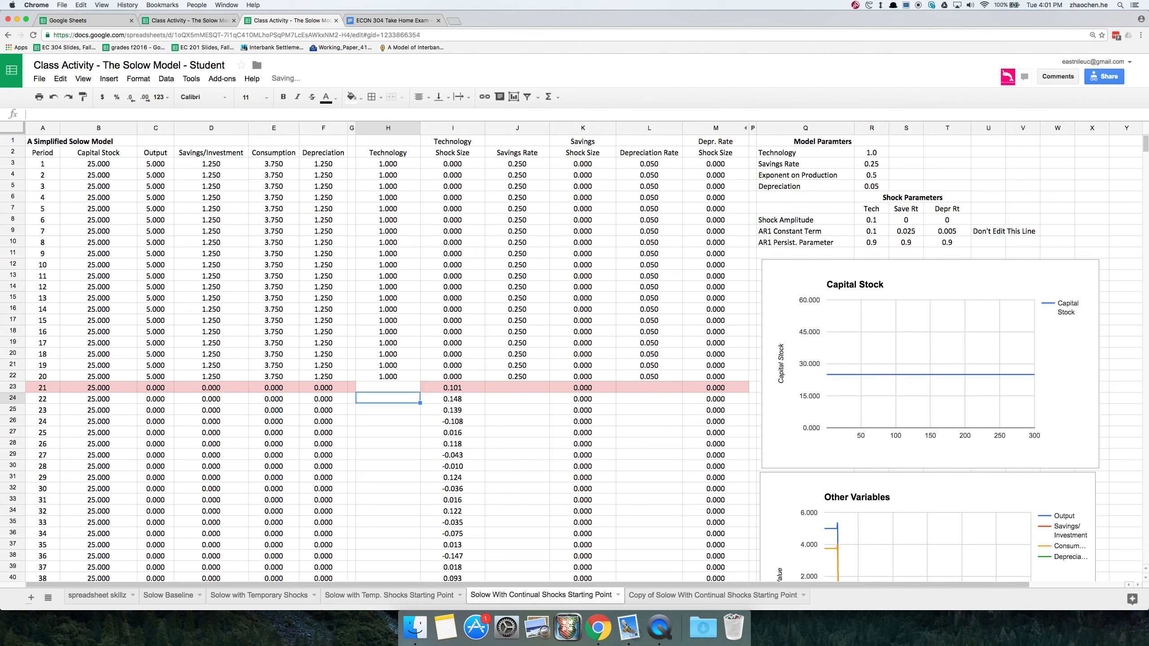
Step: Enter the AR1 formula =S9+S10*J22+K23 in the Savings Rate cell for period 21 (J23)
key("Right")
key("Right")
key("Up")
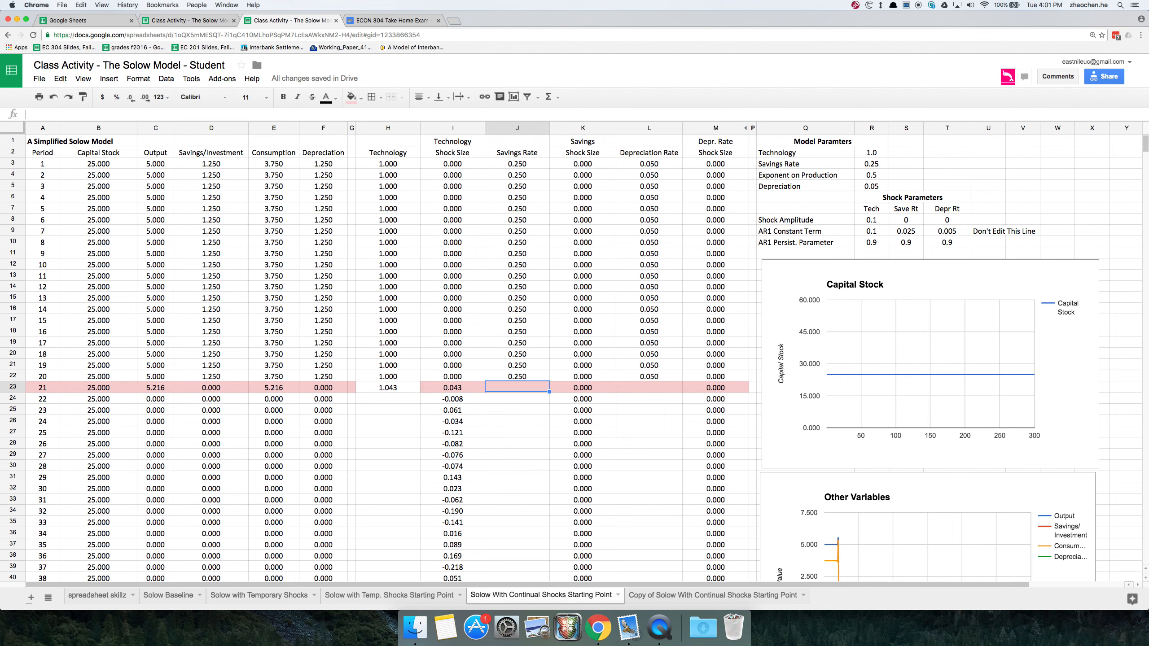
type("=")
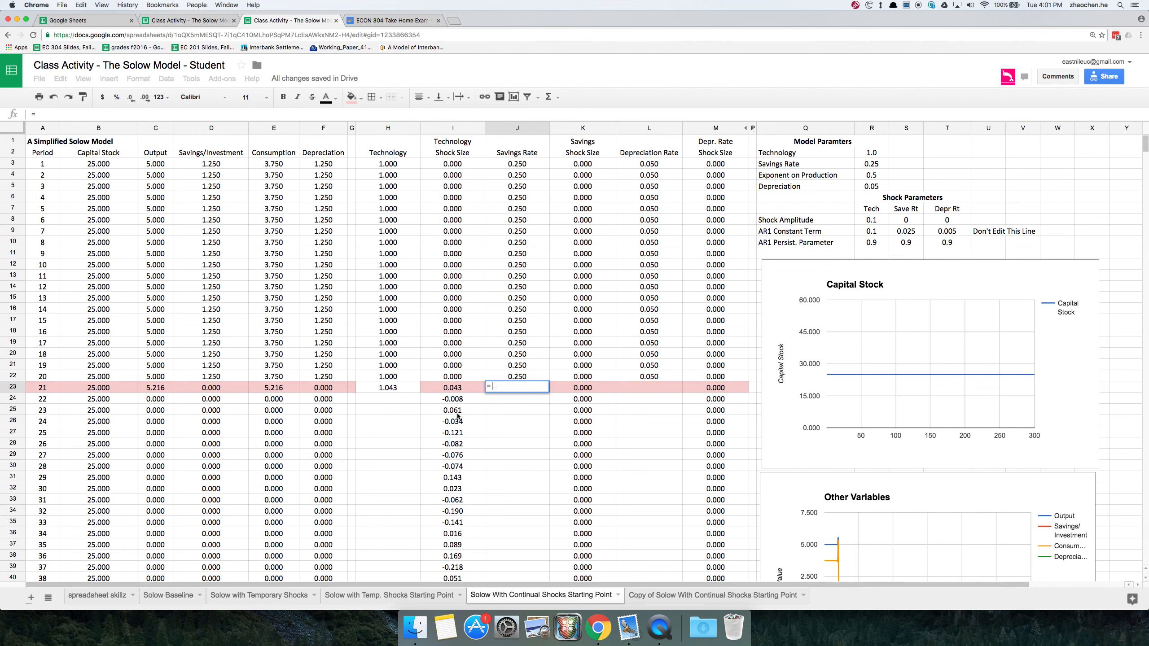
left_click(912, 234)
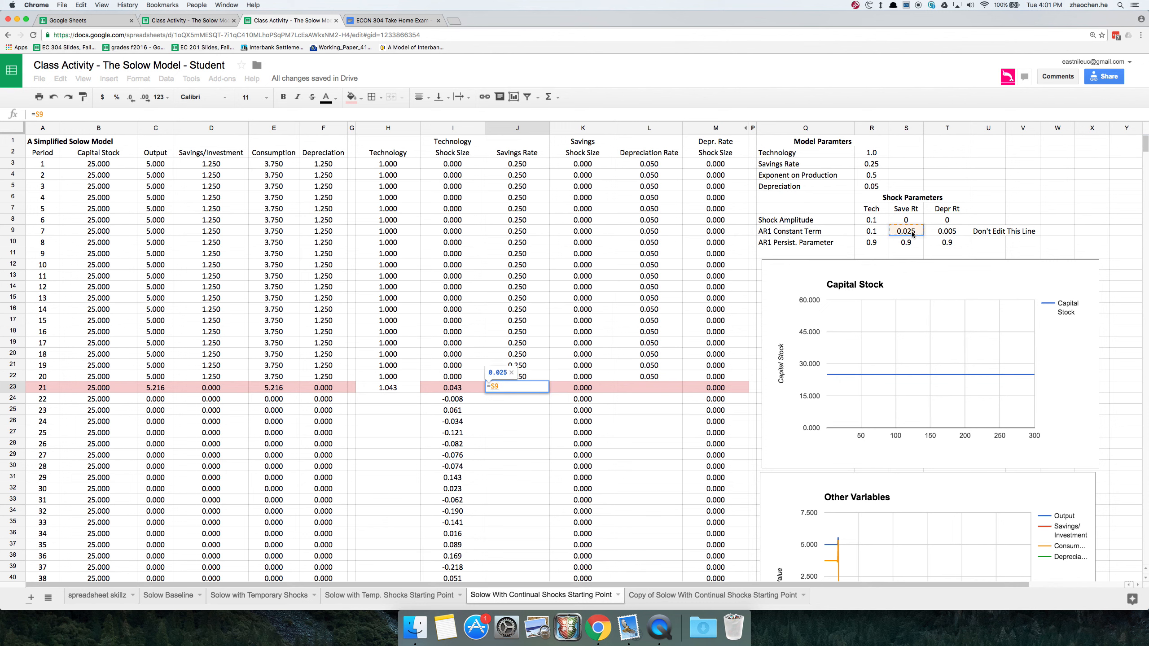
type("+")
left_click(906, 247)
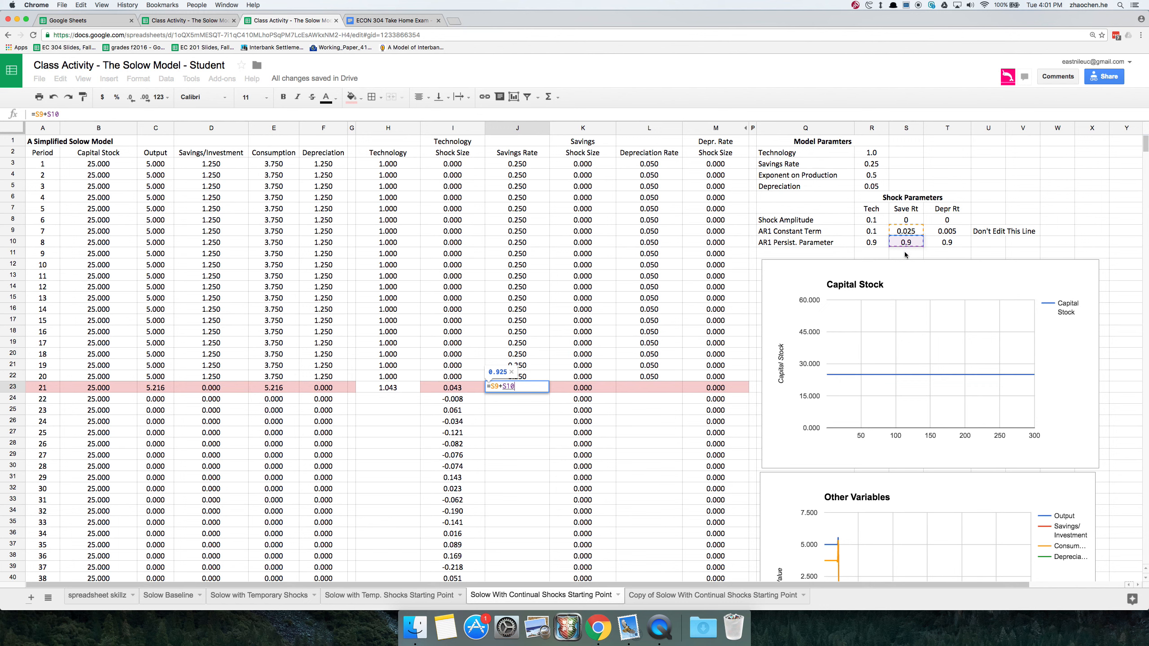
type("*")
left_click(512, 378)
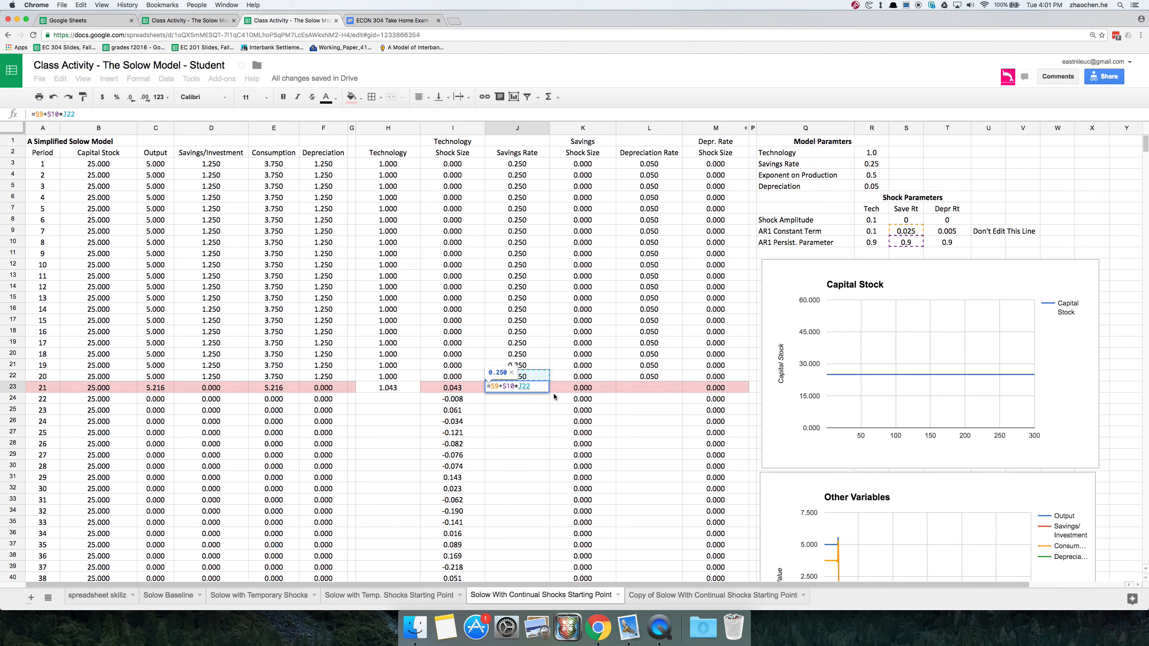
type("+")
left_click(588, 389)
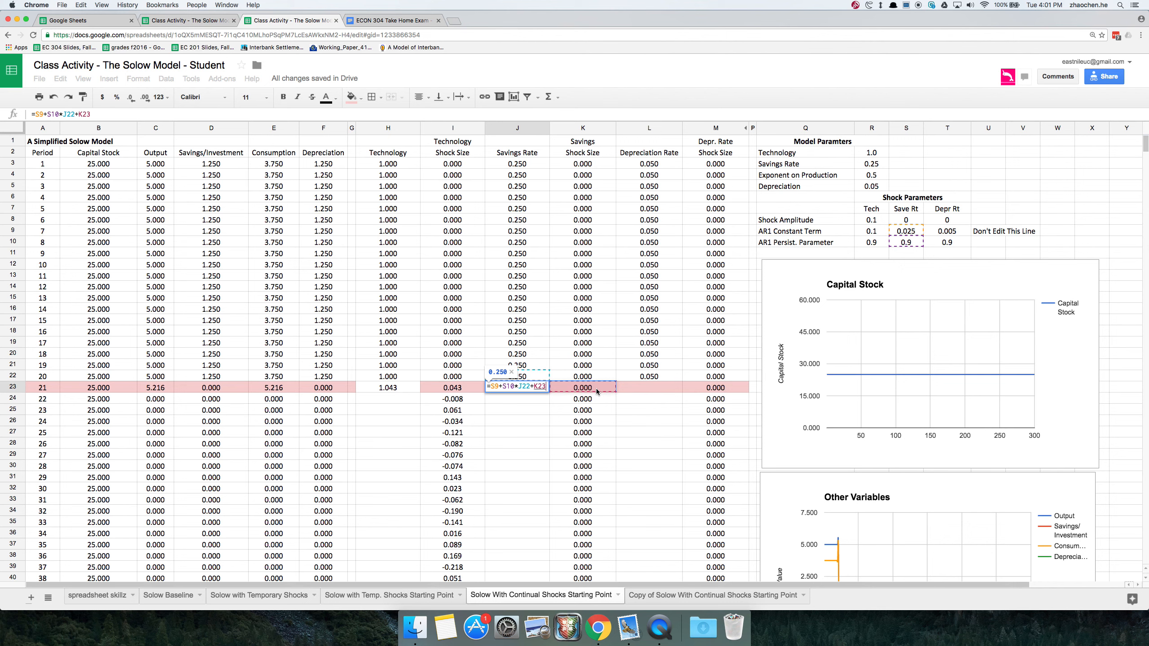
key("Return")
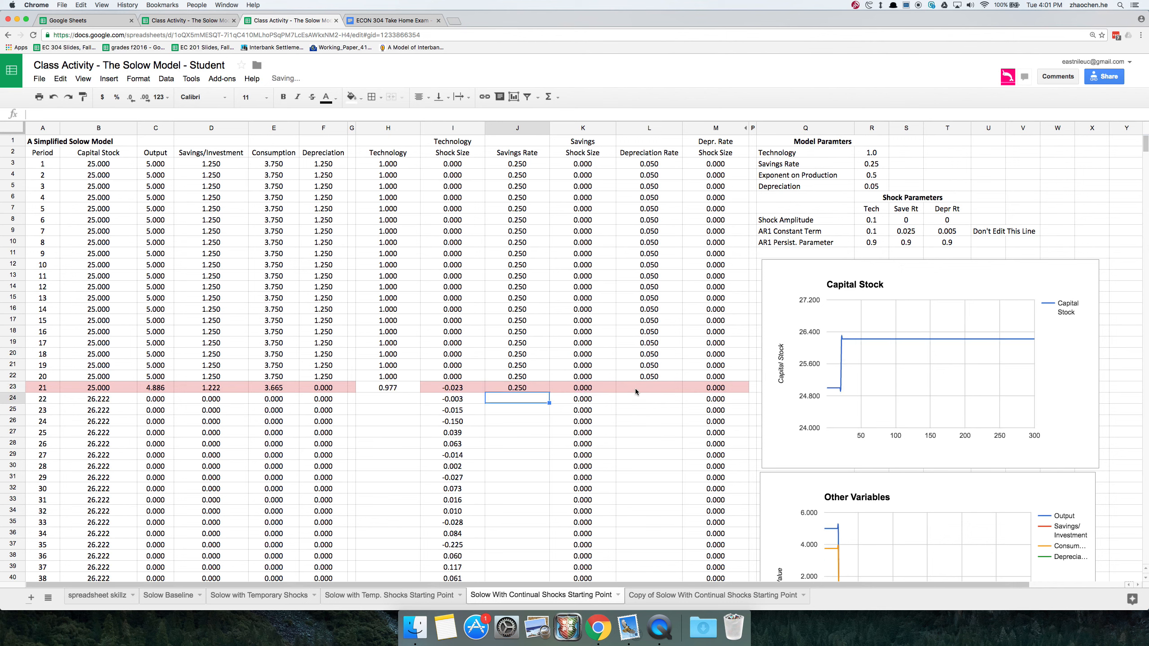
Step: Enter the AR1 formula =T9+T10*L22+M23 in the Depreciation Rate cell for period 21 (L23)
left_click(636, 388)
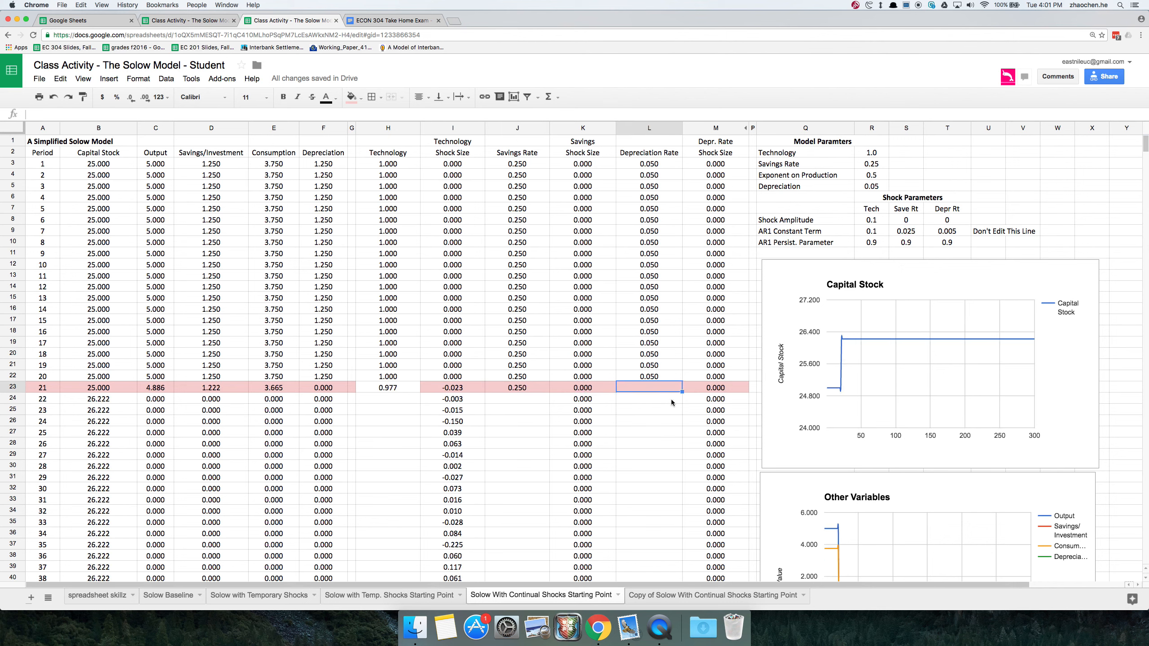
type("=")
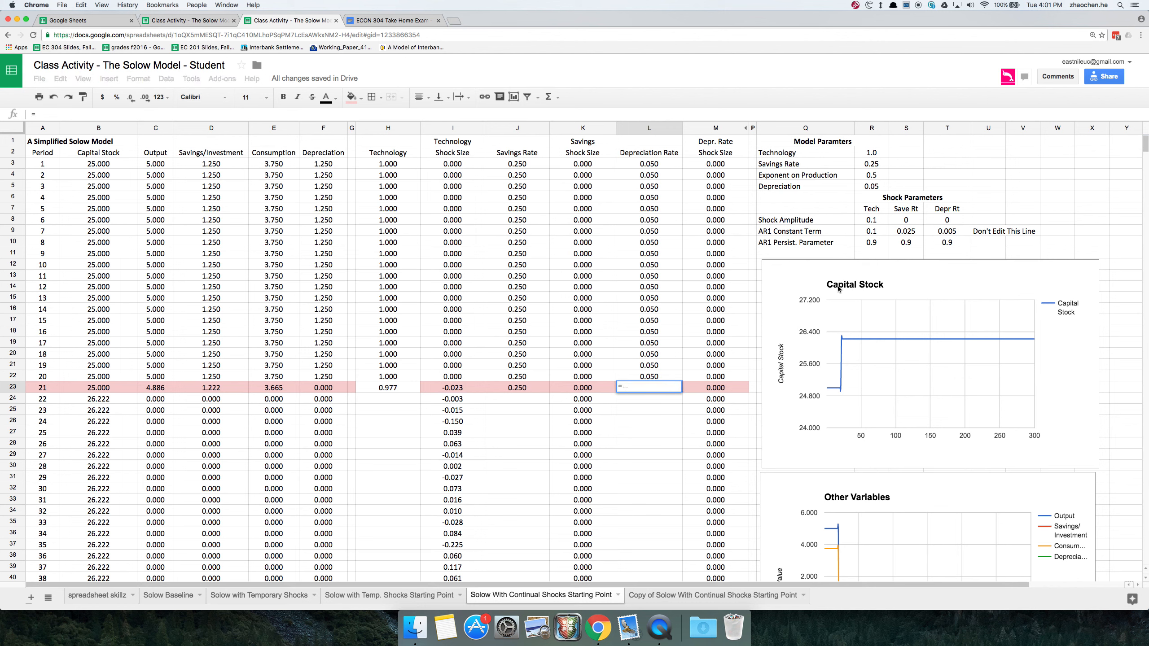
left_click(948, 234)
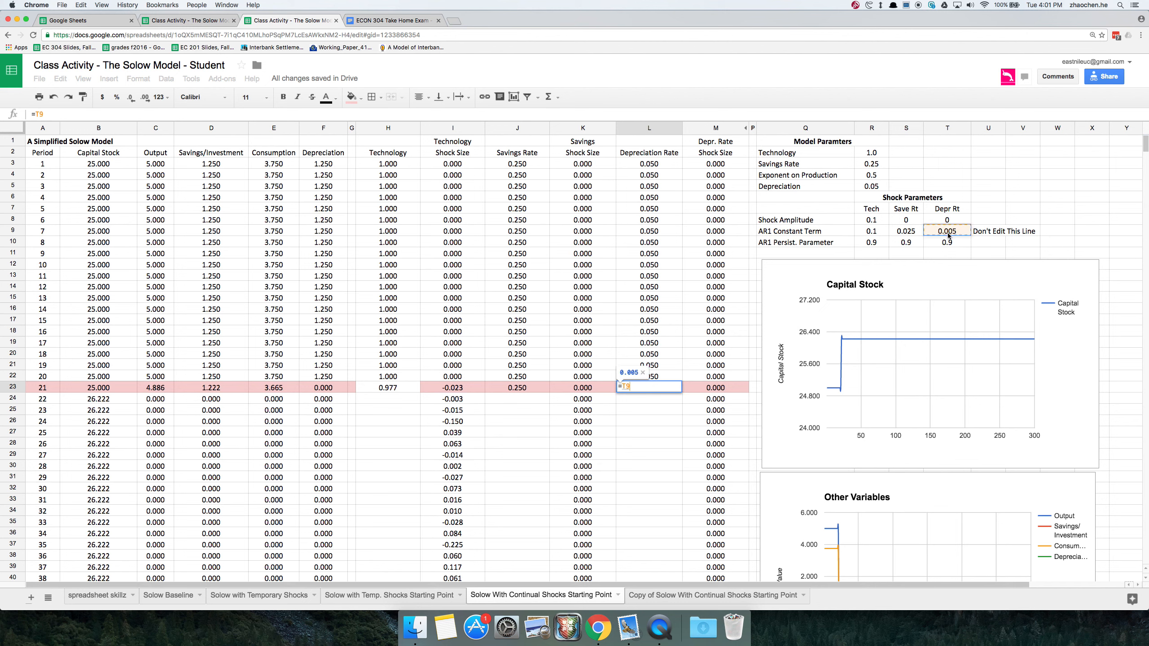
type("+")
left_click(954, 243)
type("*")
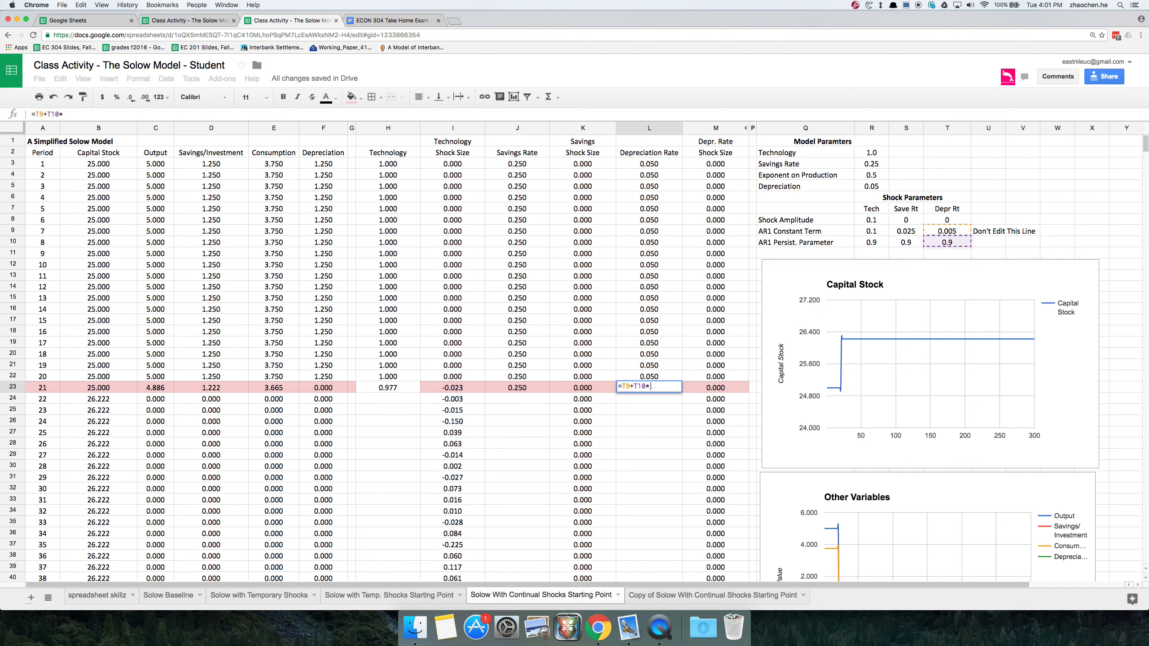
left_click(643, 377)
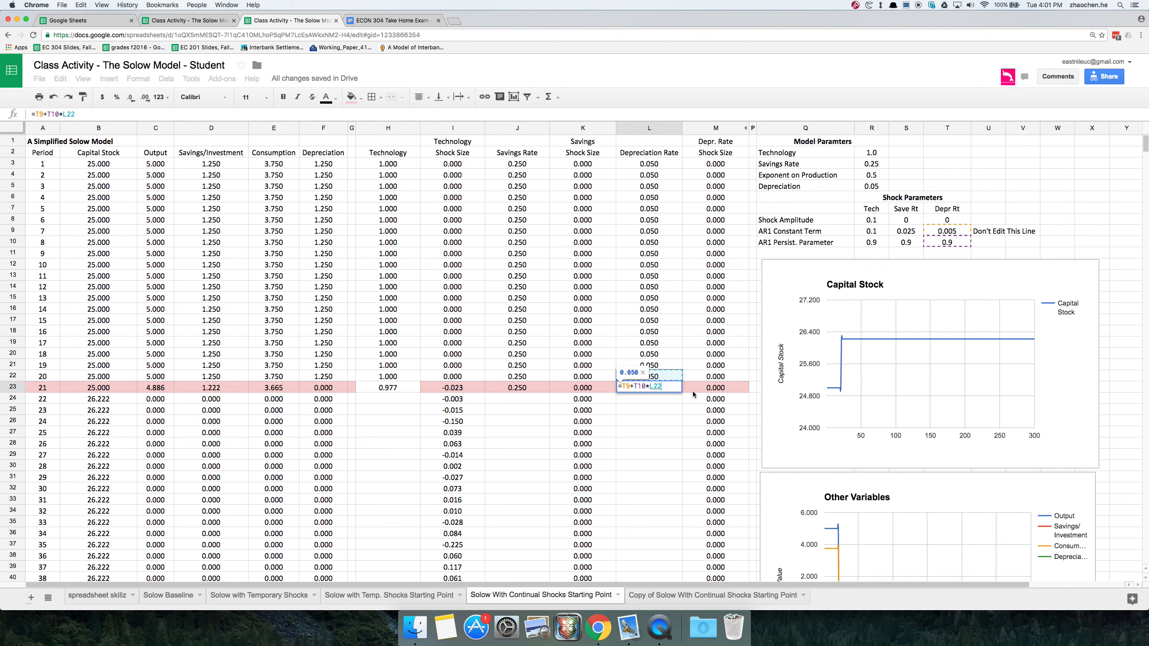
type("+")
left_click(713, 389)
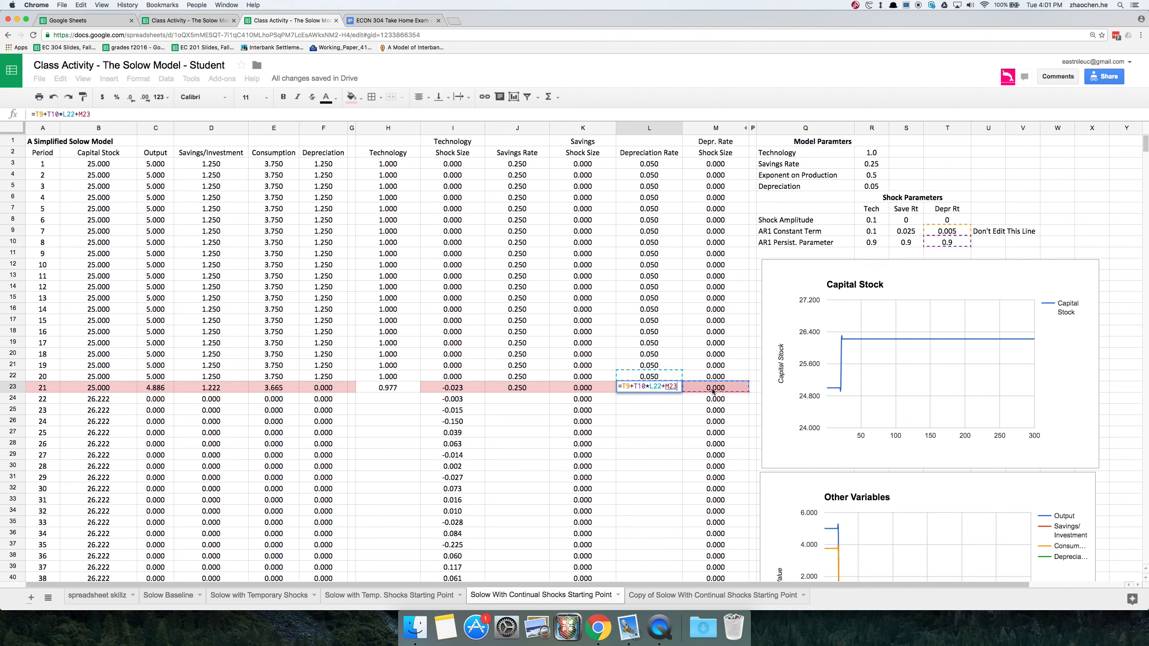
key("Return")
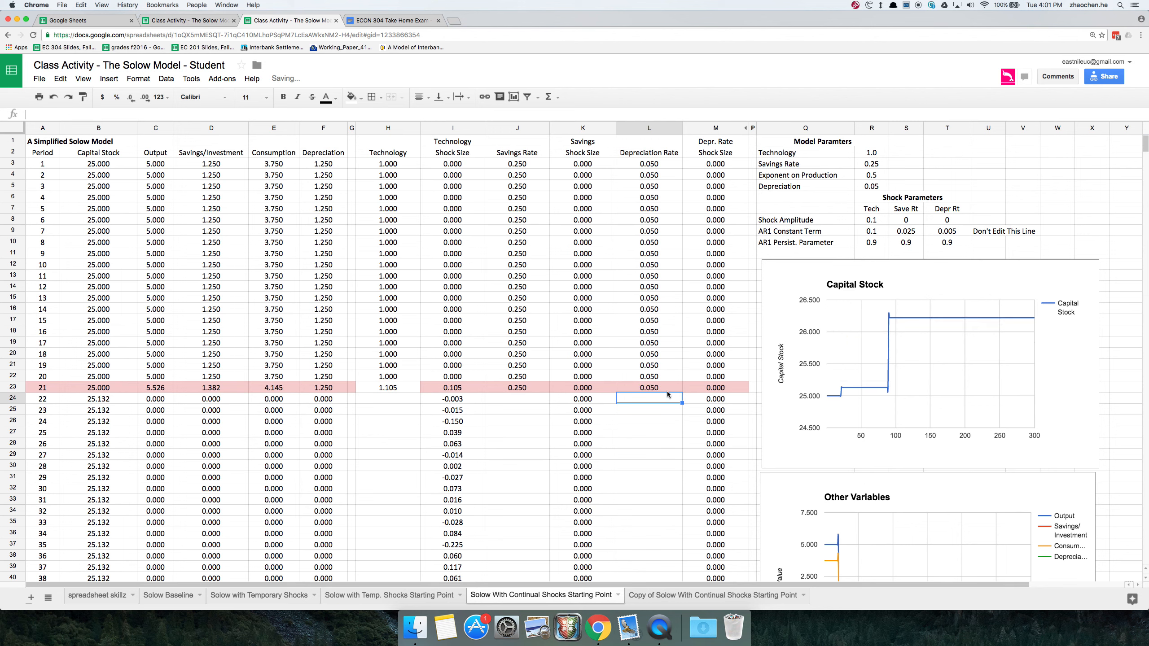
Step: Make the AR1 parameter references absolute in the period 21 Technology formula, giving =$R$9+$R$10*H22+I23
double_click(396, 388)
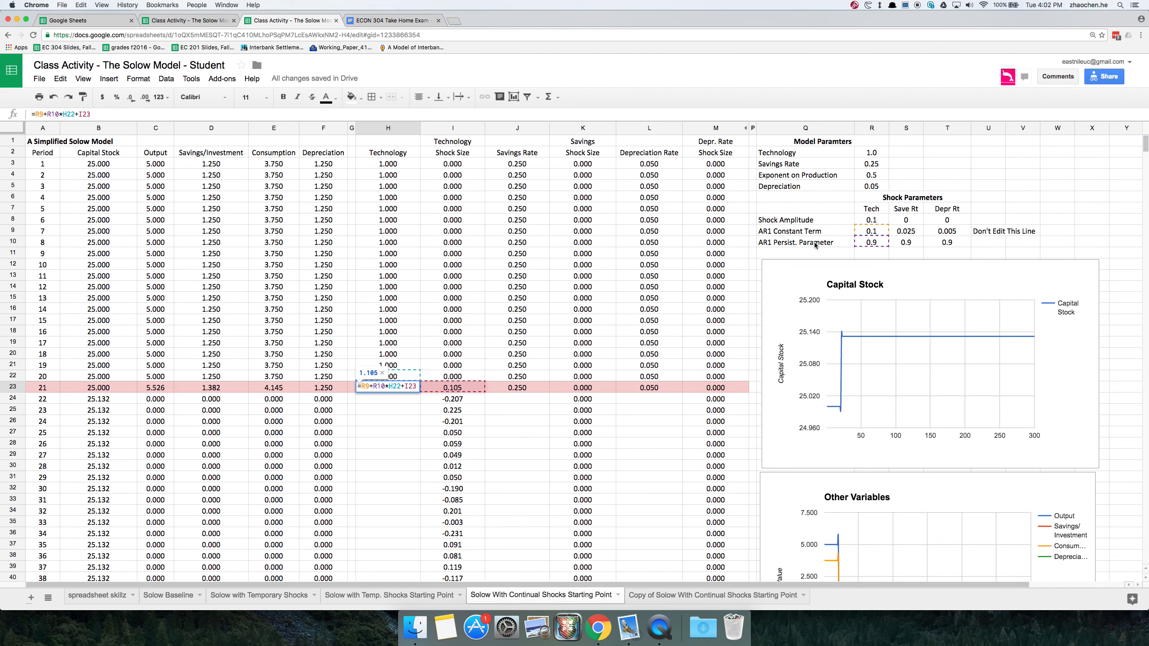
left_click(366, 386)
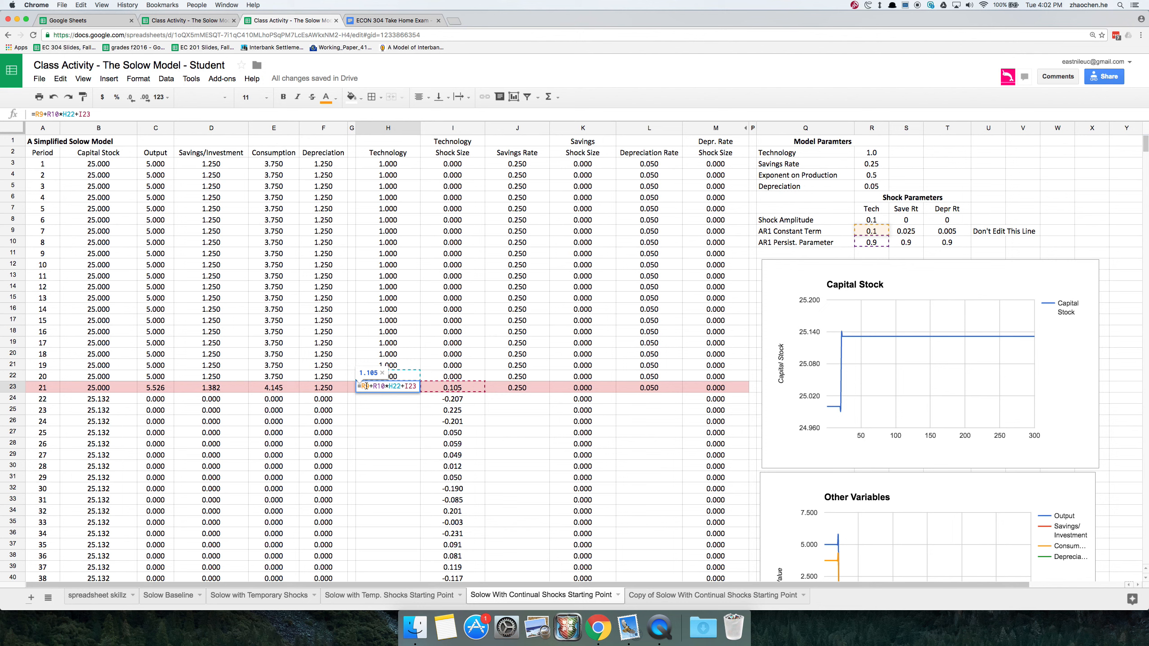
key("F4")
left_click(388, 386)
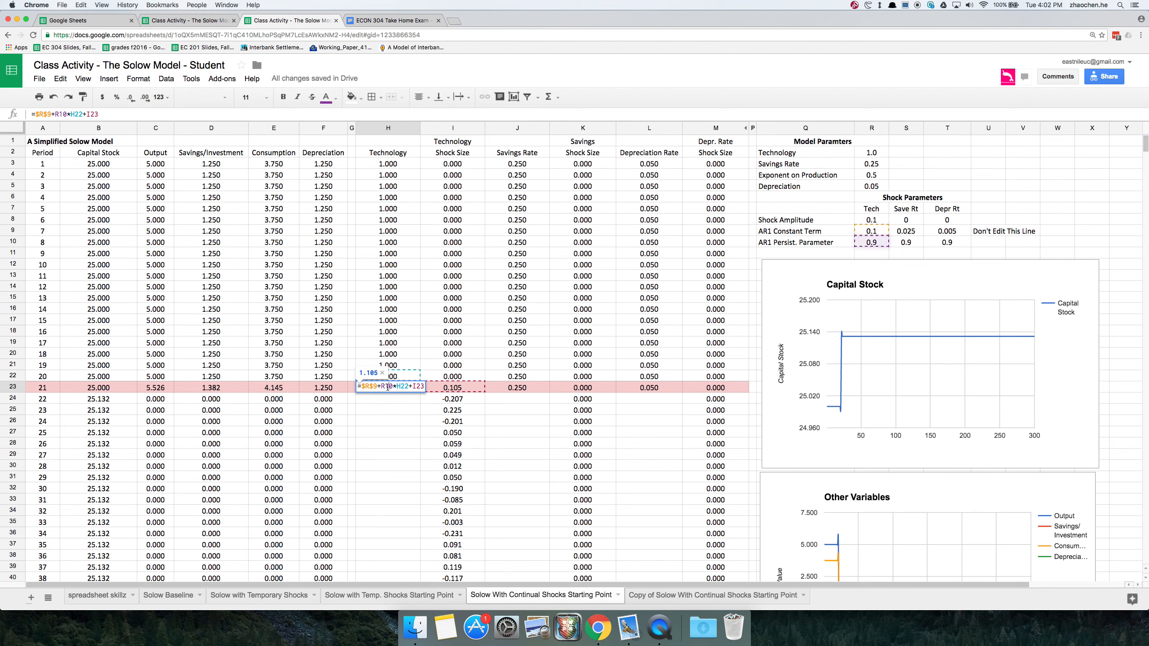
key("F4")
key("Return")
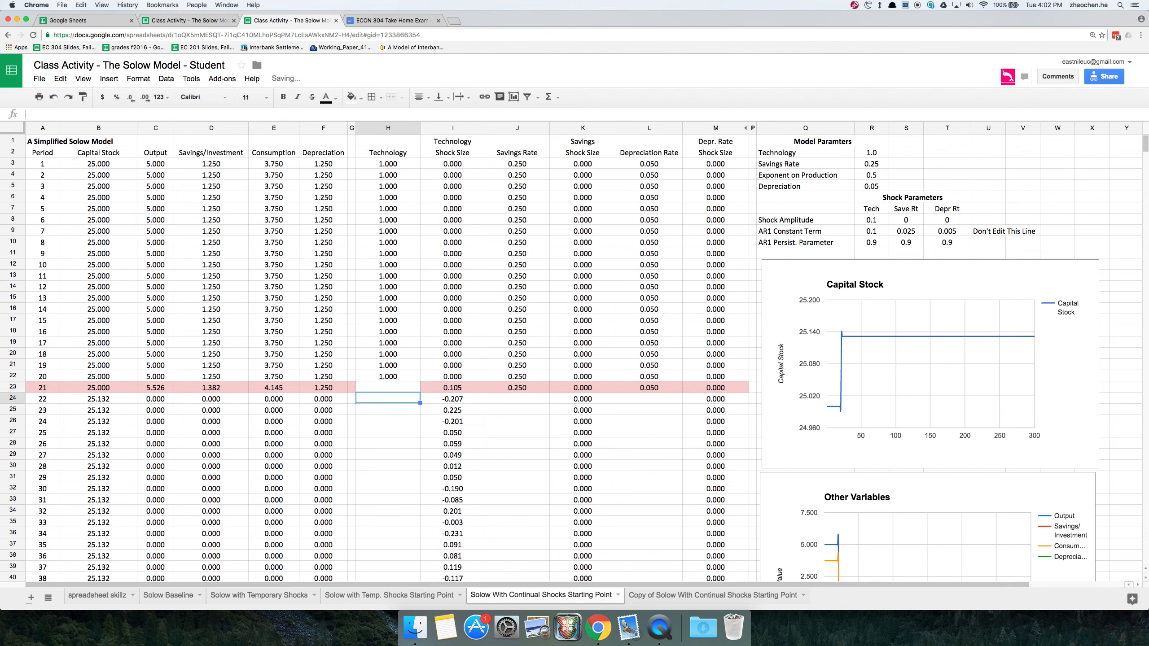
Step: Make the AR1 parameter references absolute in the period 21 Savings Rate formula, giving =$S$9+$S$10*J22+K23
double_click(505, 386)
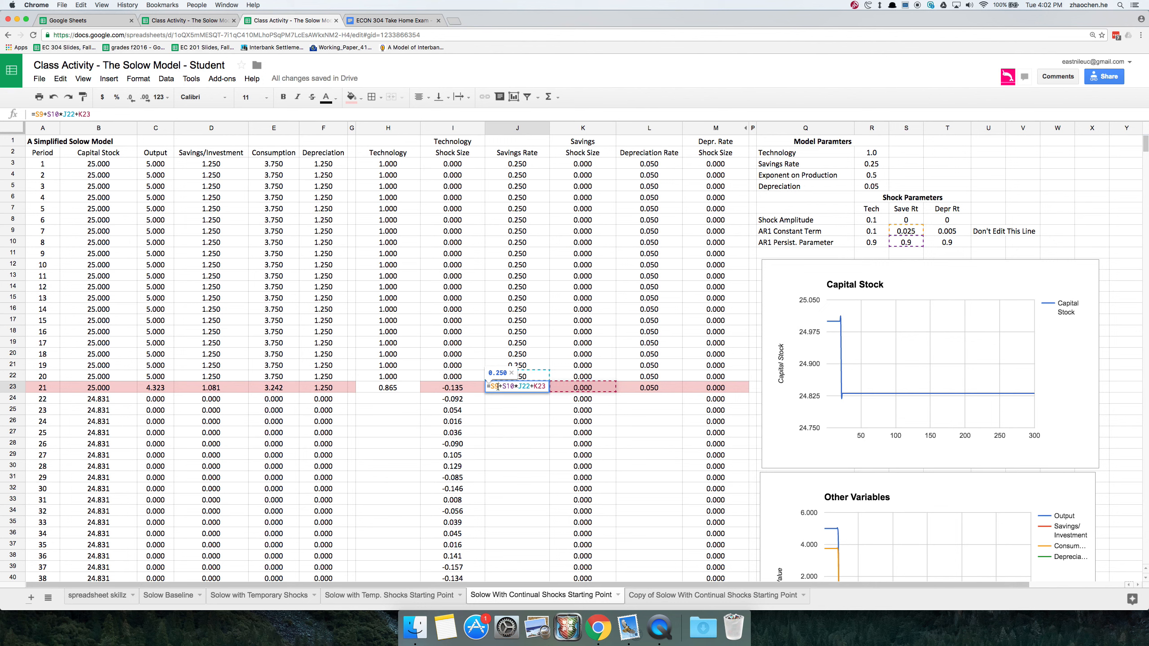
left_click(497, 386)
key("F4")
left_click(514, 386)
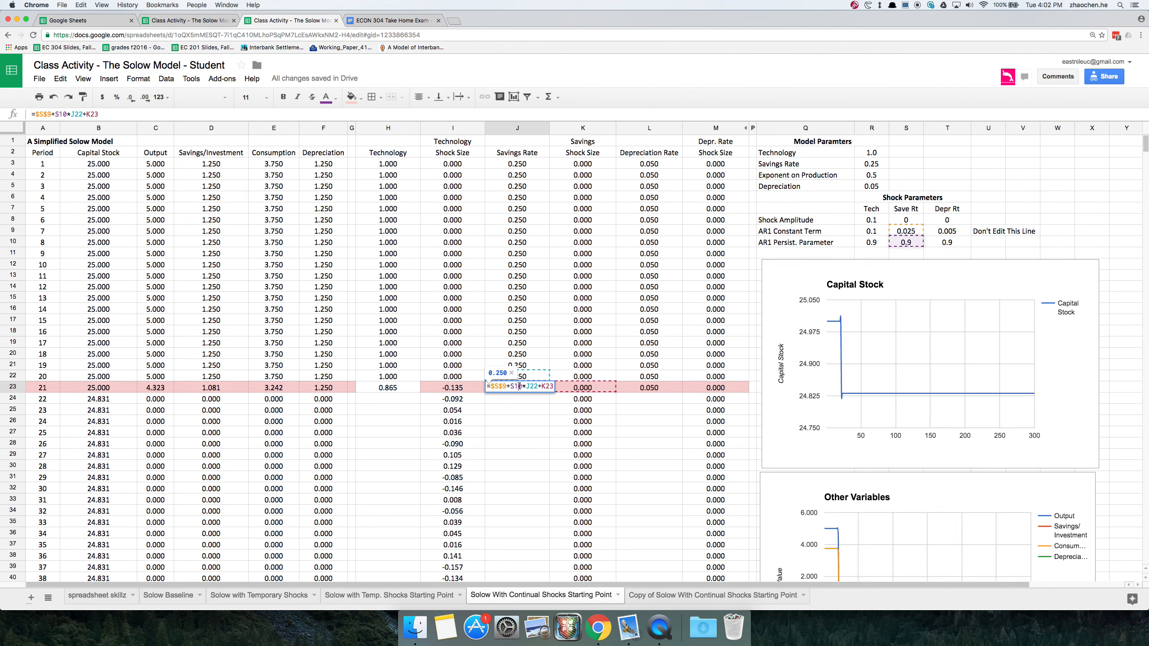
key("F4")
key("Return")
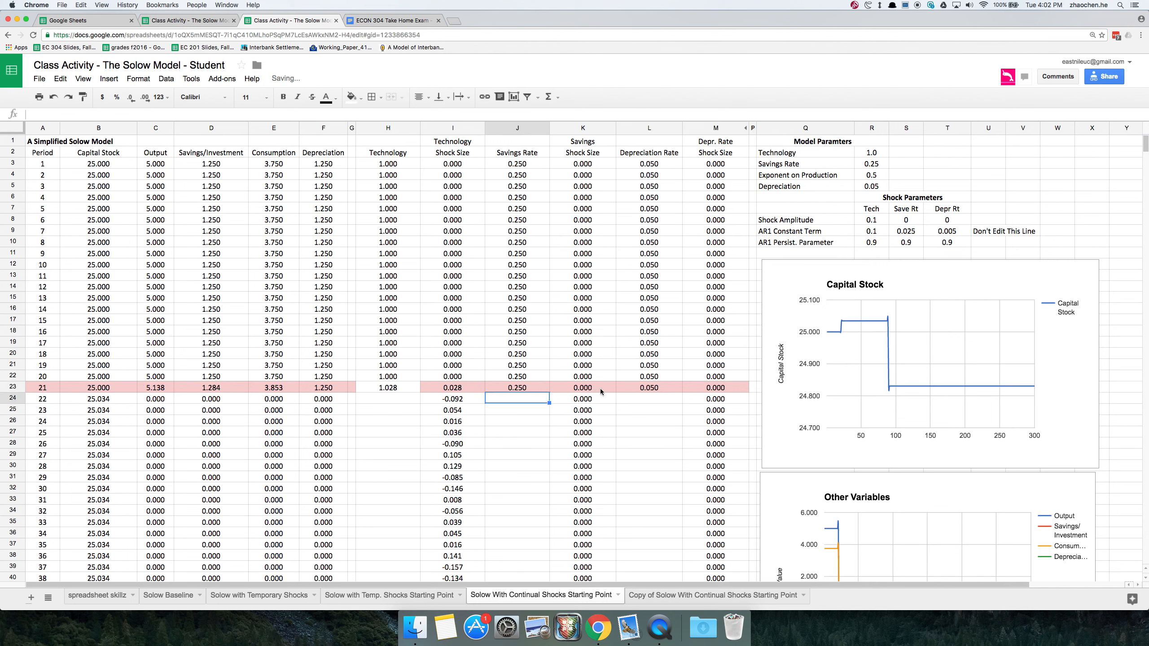
Step: Make the AR1 parameter references absolute in the period 21 Depreciation Rate formula, giving =$T$9+$T$10*L22+M23
double_click(645, 386)
left_click(625, 386)
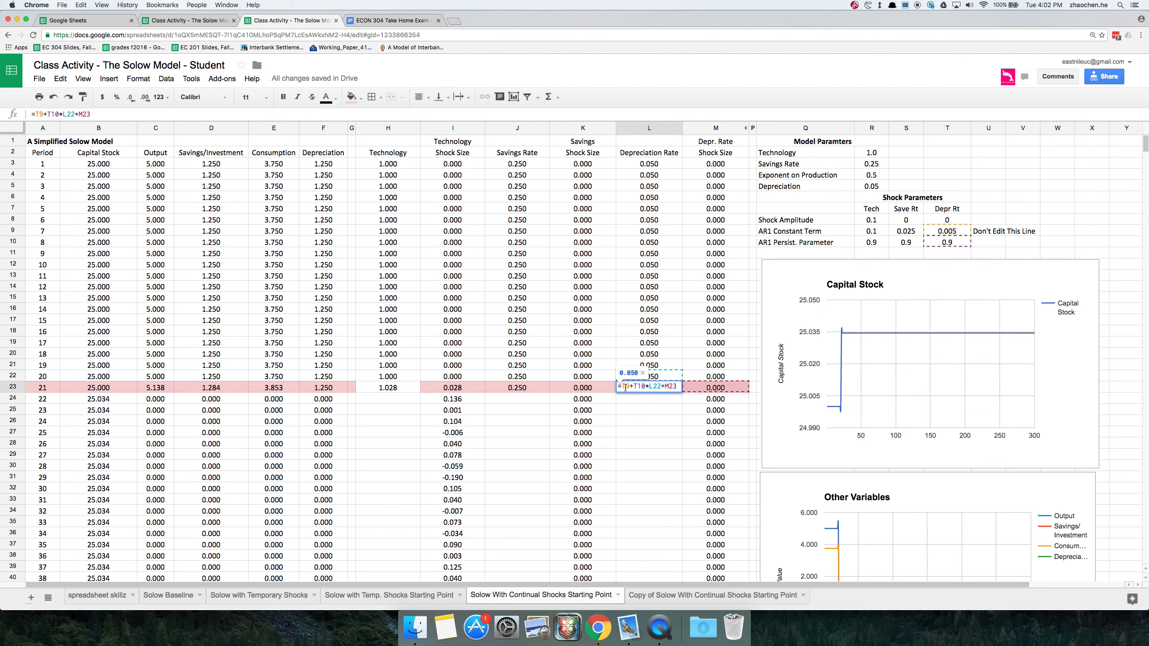
key("F4")
left_click(654, 387)
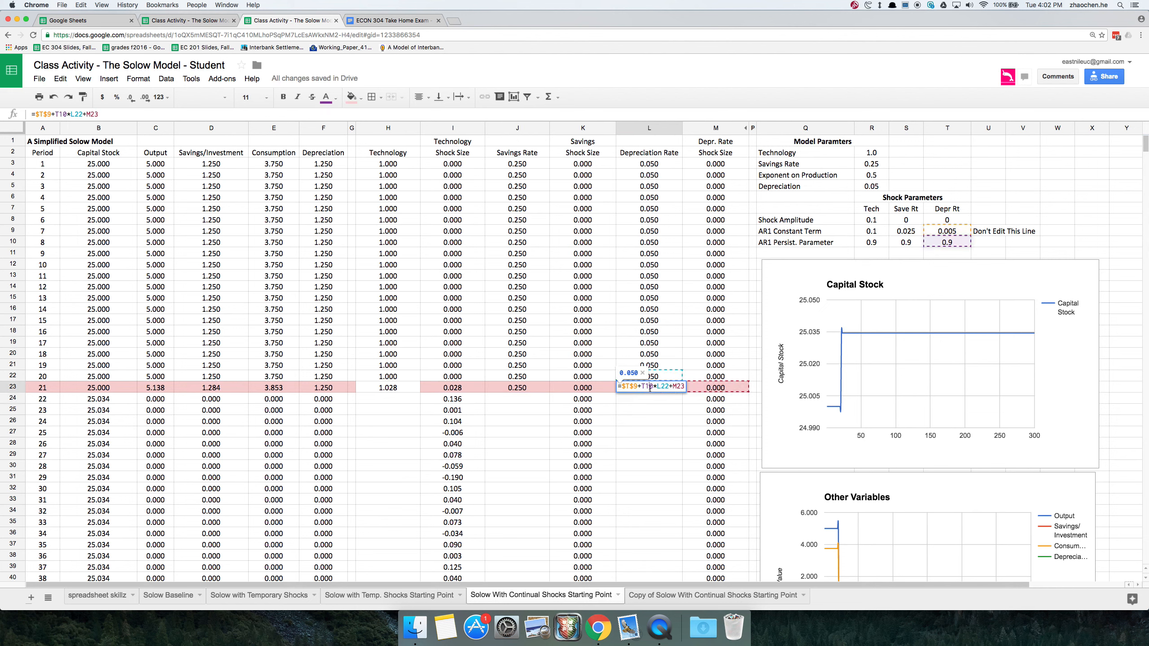
key("F4")
key("Return")
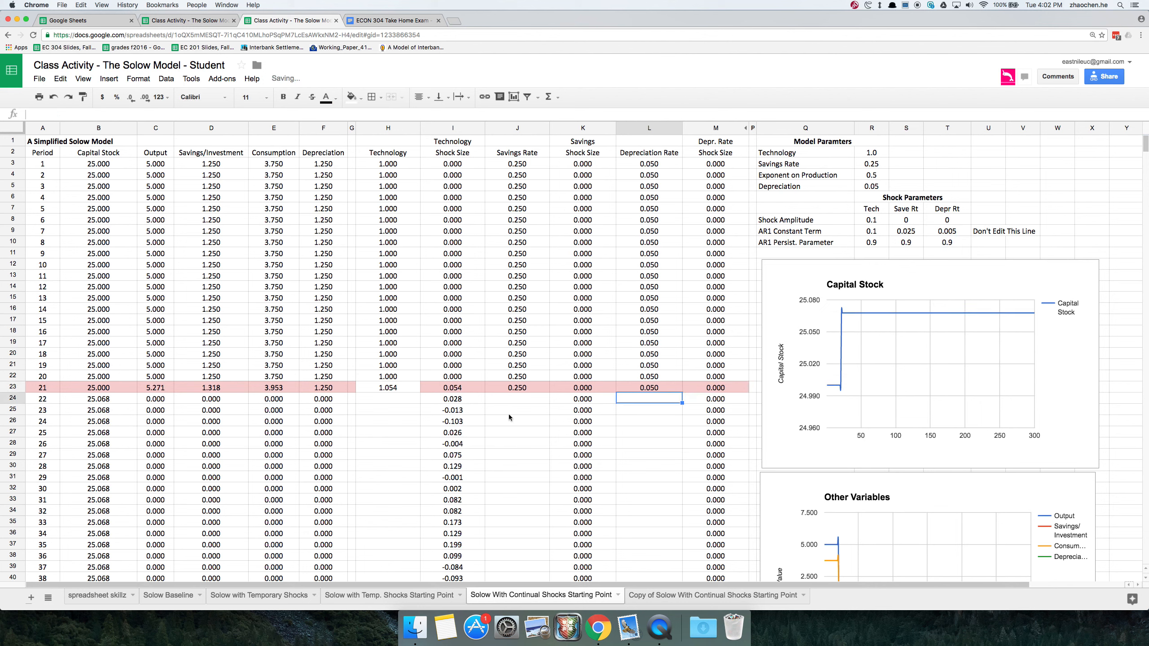
Step: Fill the period 21 AR1 formulas for Technology, Savings Rate and Depreciation Rate down through period 300
left_click(408, 389)
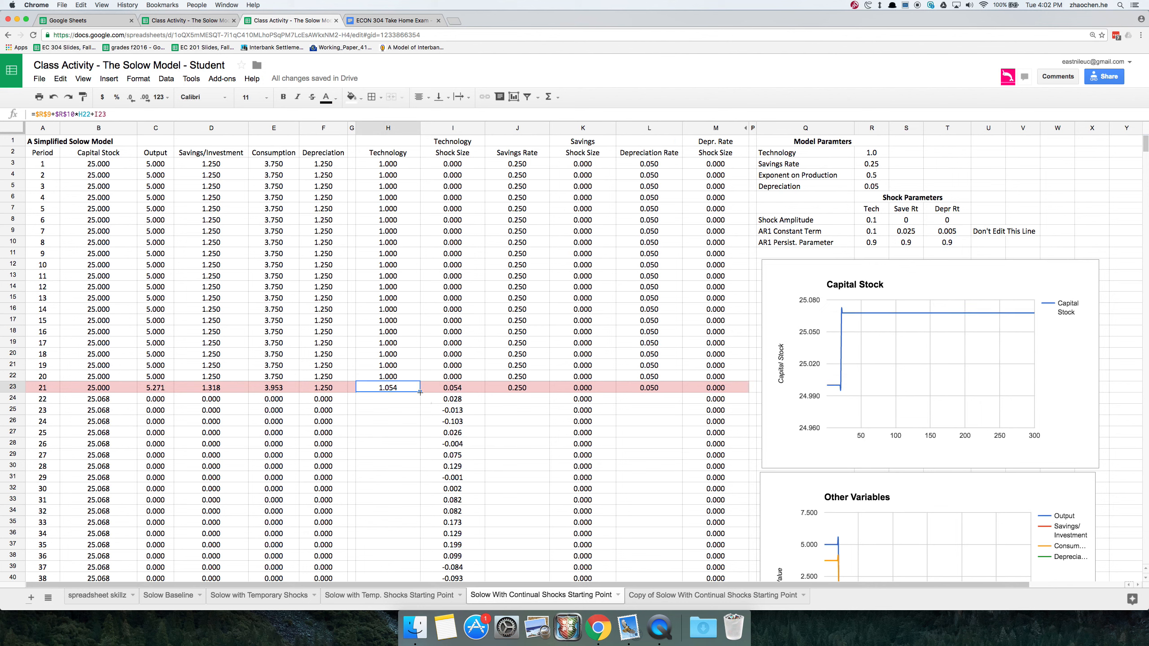
double_click(419, 392)
left_click(520, 388)
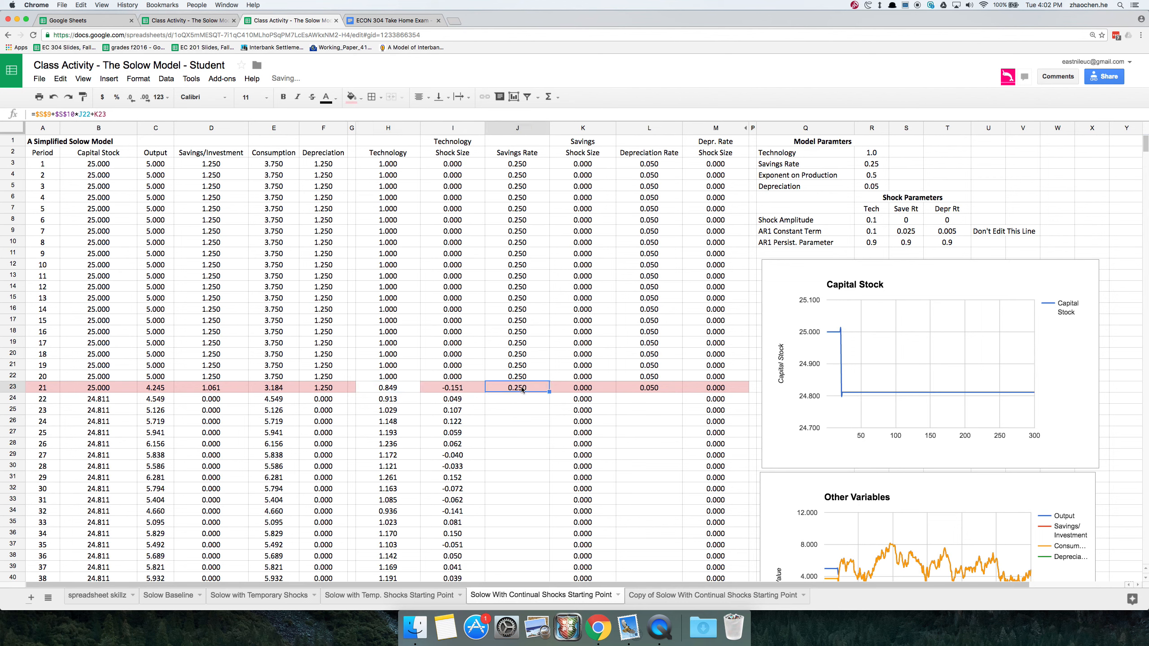
double_click(548, 391)
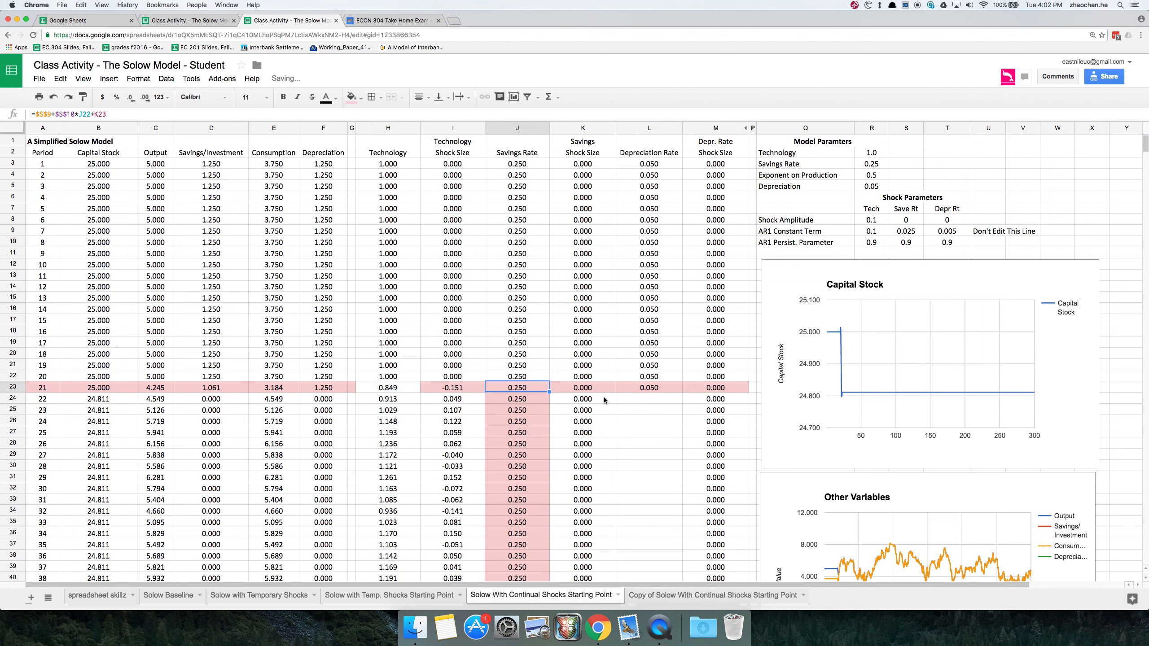
left_click(626, 390)
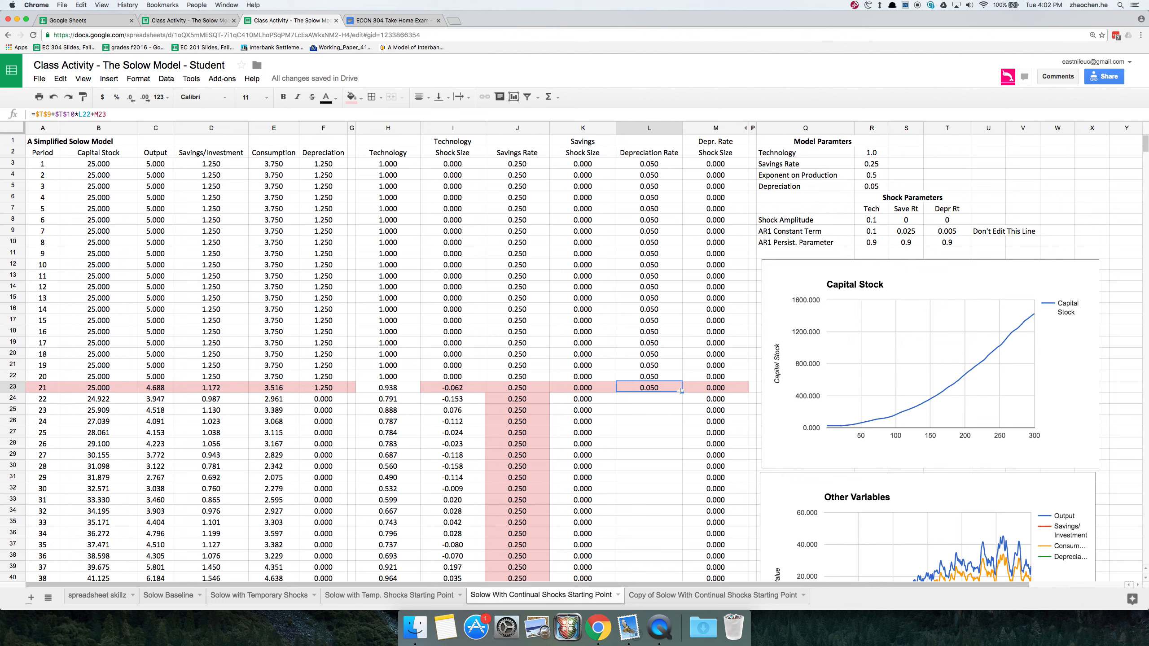
double_click(680, 391)
Step: Remove the pink fill from the savings and depreciation rate and shock columns for periods 22 to 300 (J24:M302)
left_click(527, 408)
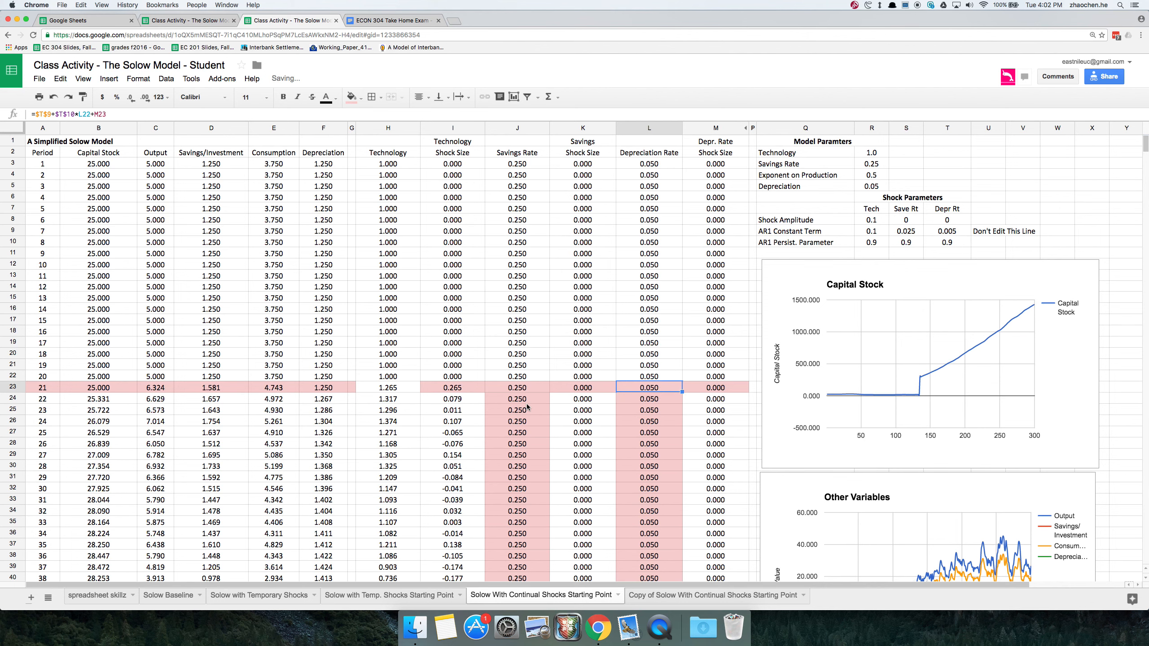
left_click(526, 399)
key("Right")
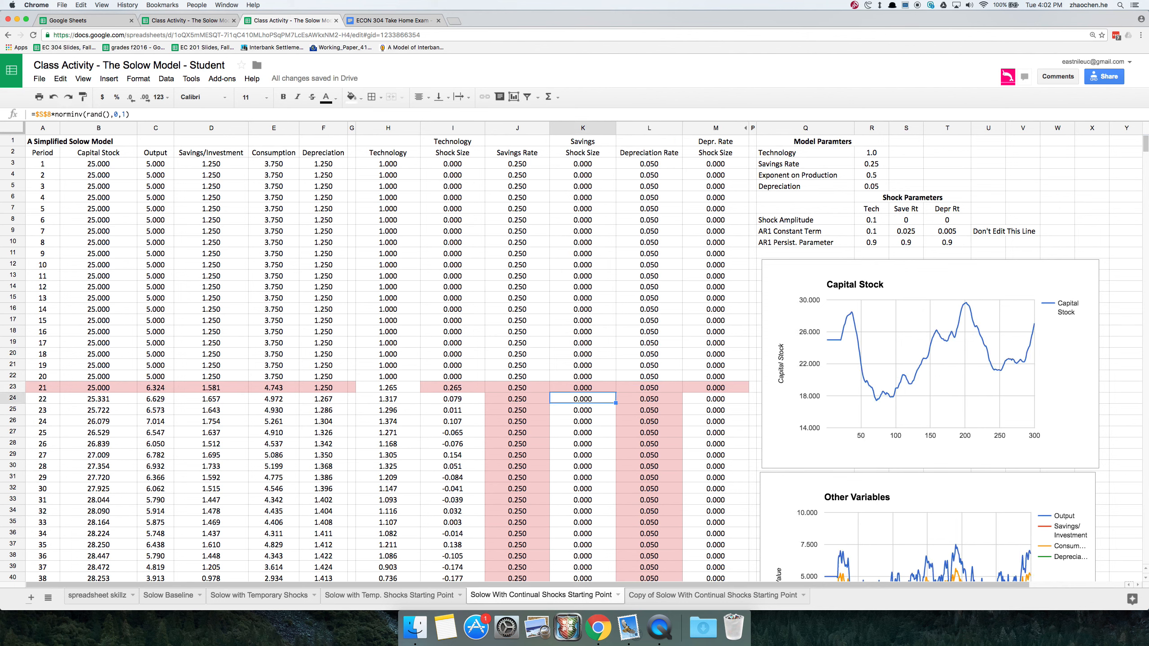
key("super+shift+Up")
key("Down")
key("Down")
key("Left")
key("Up")
key("Up")
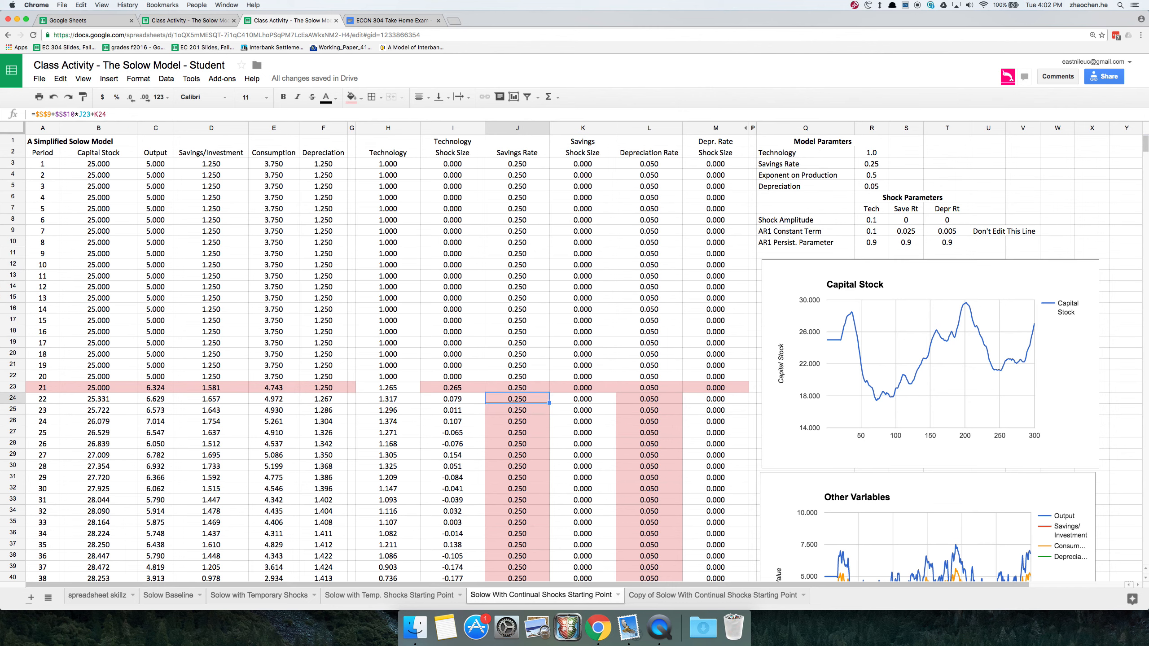
key("super+shift+Right")
key("super+shift+Down")
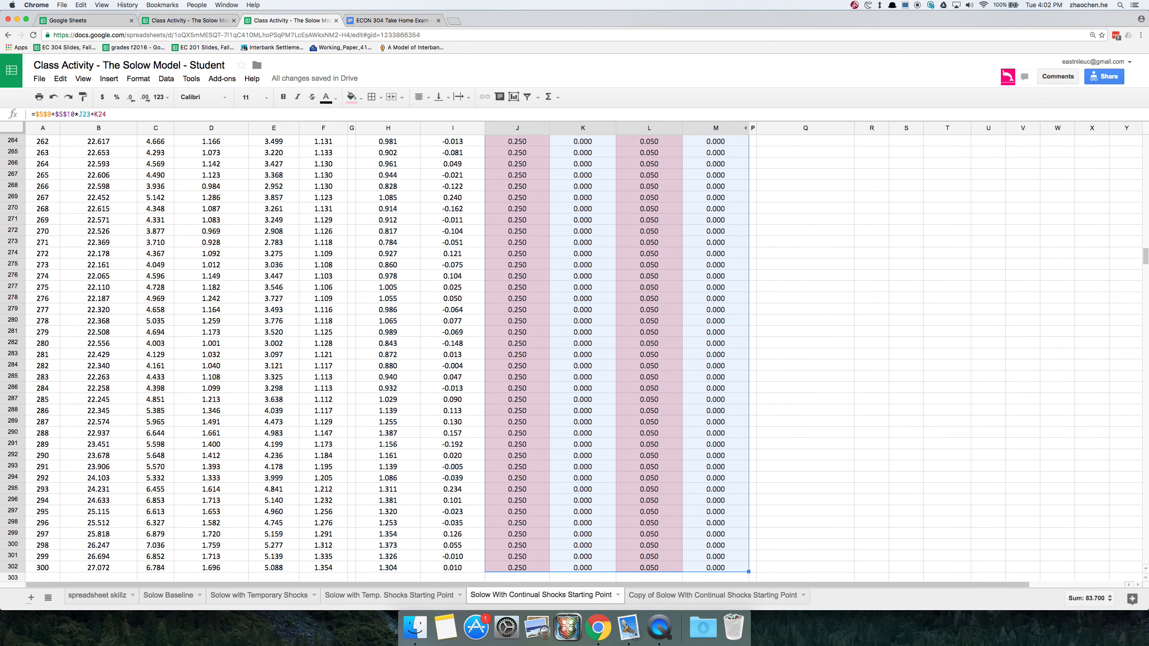
left_click(356, 97)
left_click(434, 119)
scroll(524, 310, "up", 20)
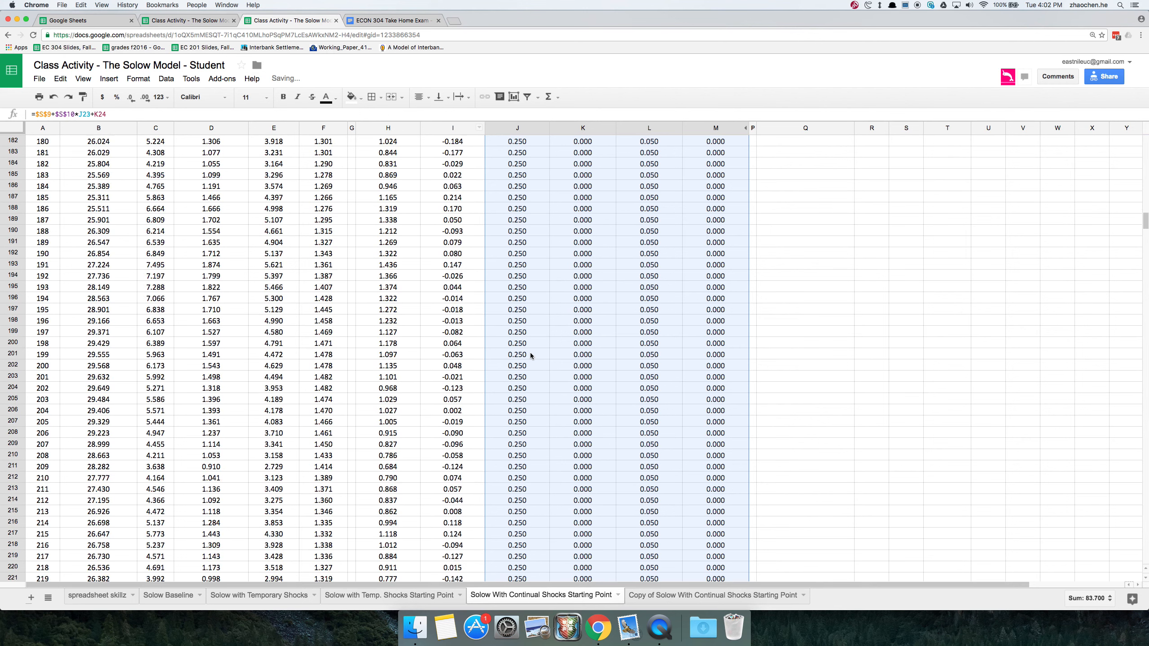
left_click(525, 332)
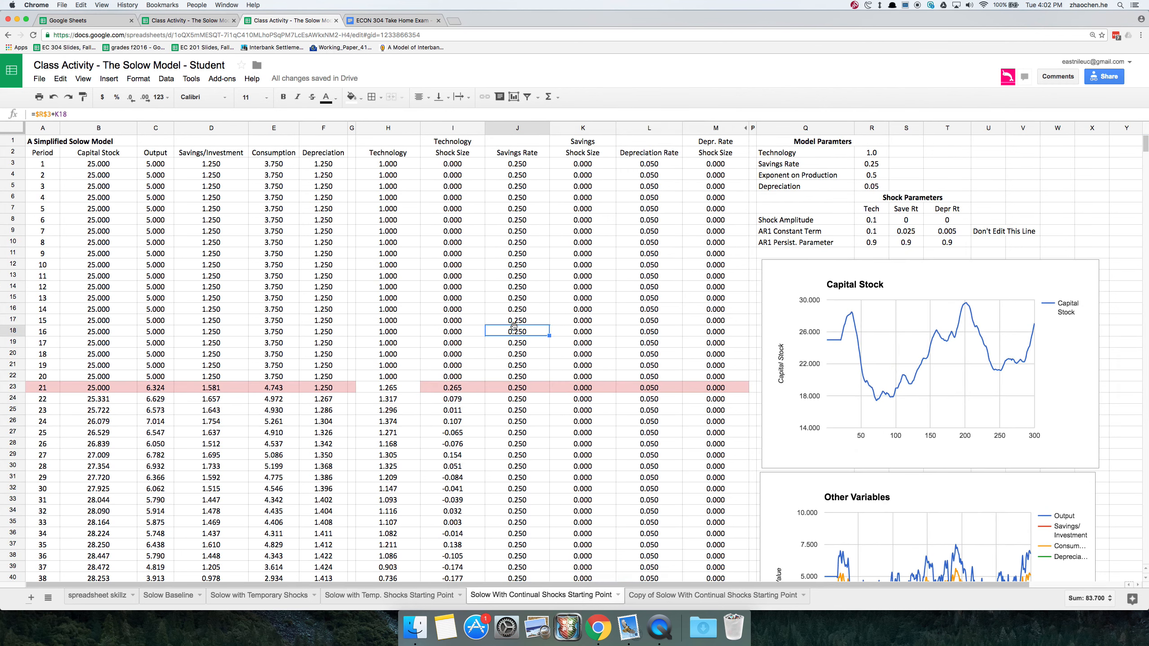
Step: Examine the Capital Stock, Other Variables and Shocks charts and the period 21 Technology formula under continual technology shocks
scroll(493, 389, "down", 3)
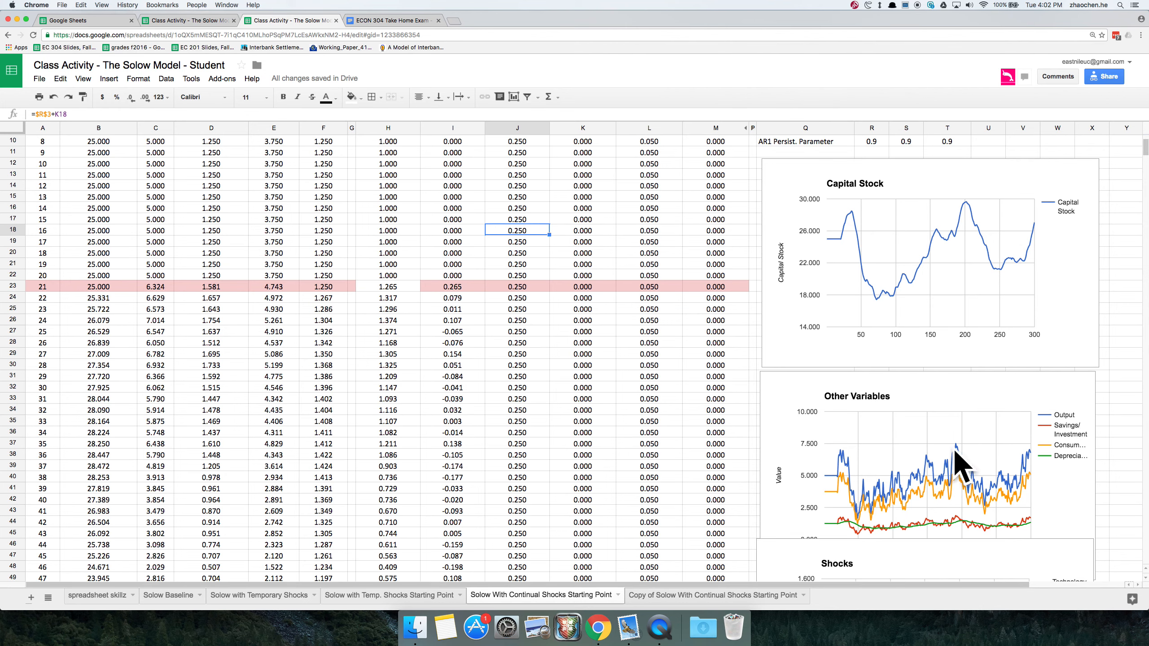
scroll(912, 392, "down", 2)
scroll(911, 390, "up", 5)
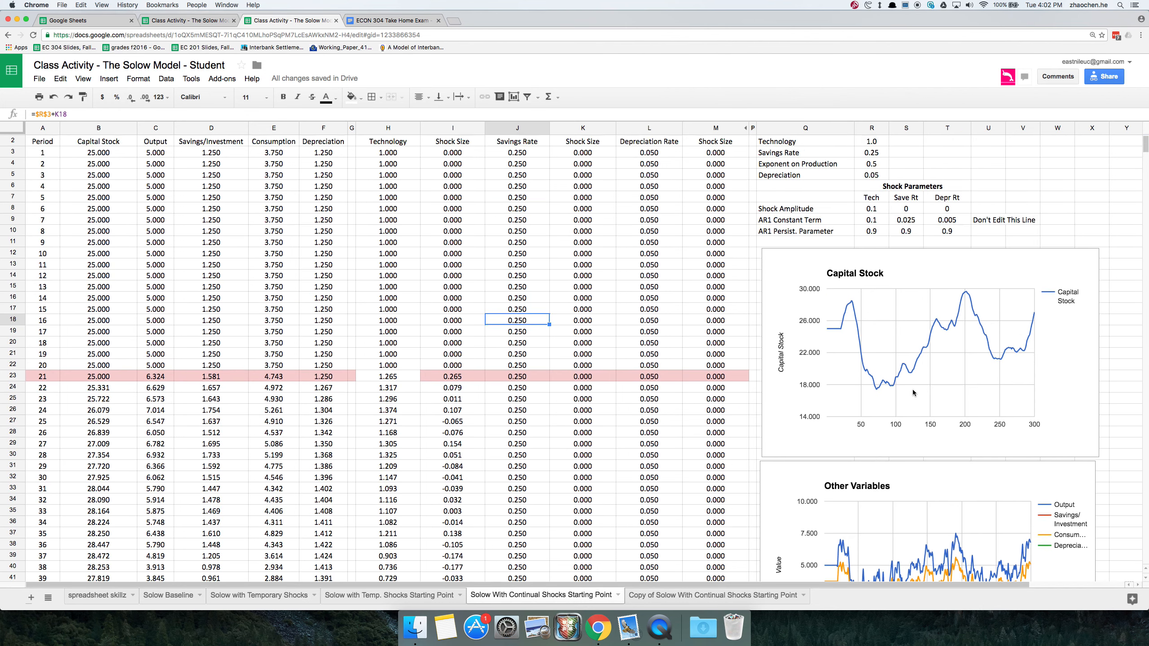
scroll(912, 390, "down", 7)
scroll(853, 413, "up", 7)
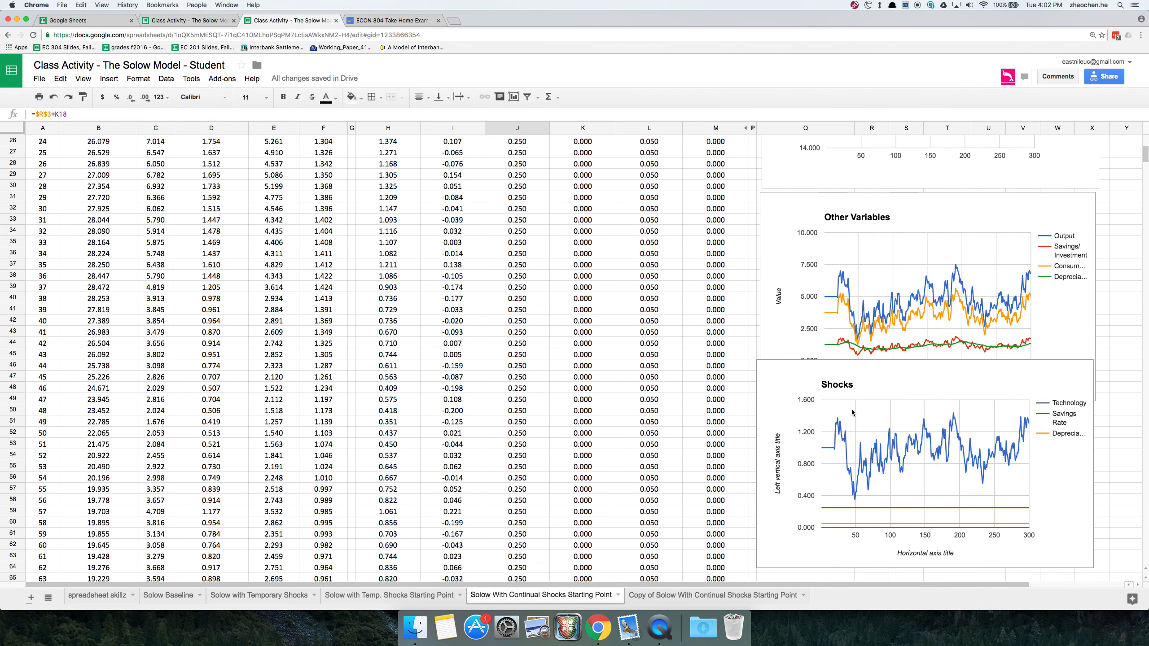
left_click(410, 388)
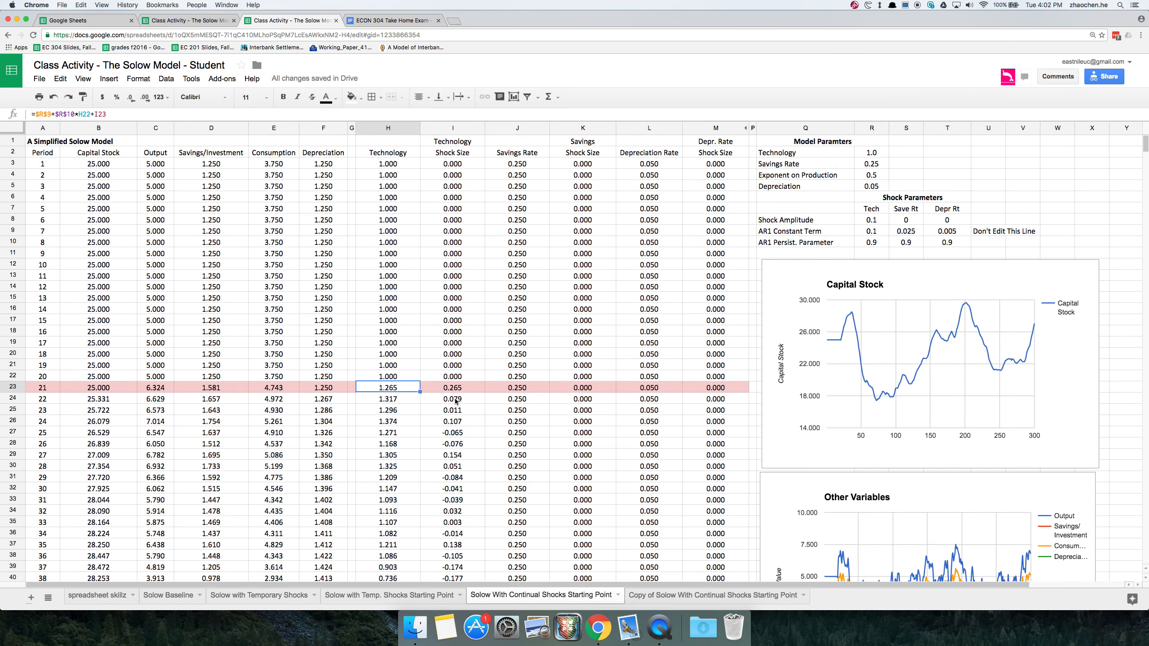
scroll(456, 403, "down", 6)
scroll(456, 403, "up", 6)
Step: Set the technology Shock Amplitude to 0
left_click(881, 223)
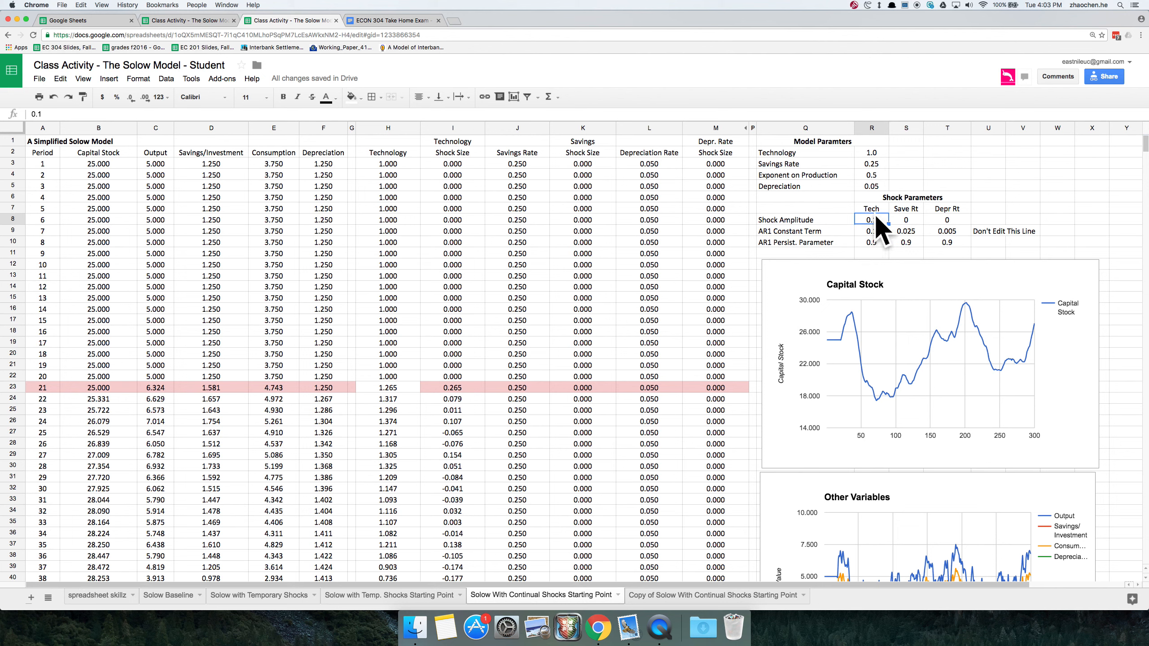
type("0")
key("Return")
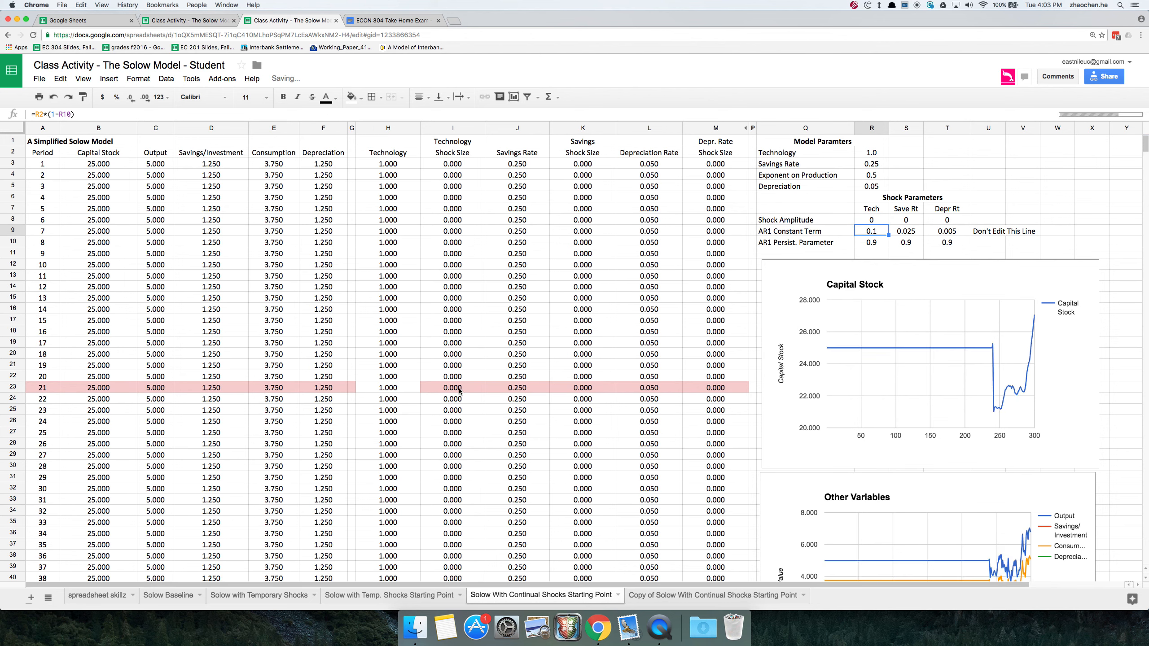
Step: Check the Technology column, shock sizes and charts for how the model behaves with all shock amplitudes at zero
scroll(475, 413, "down", 2)
scroll(475, 409, "up", 2)
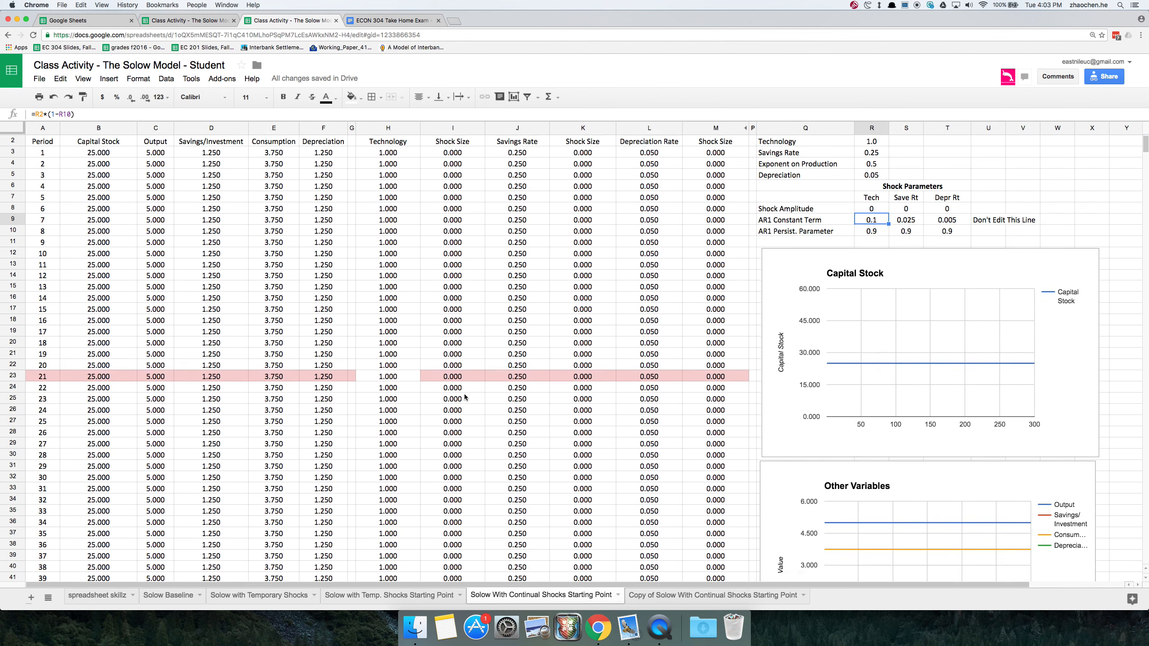
scroll(465, 376, "down", 5)
scroll(460, 337, "up", 5)
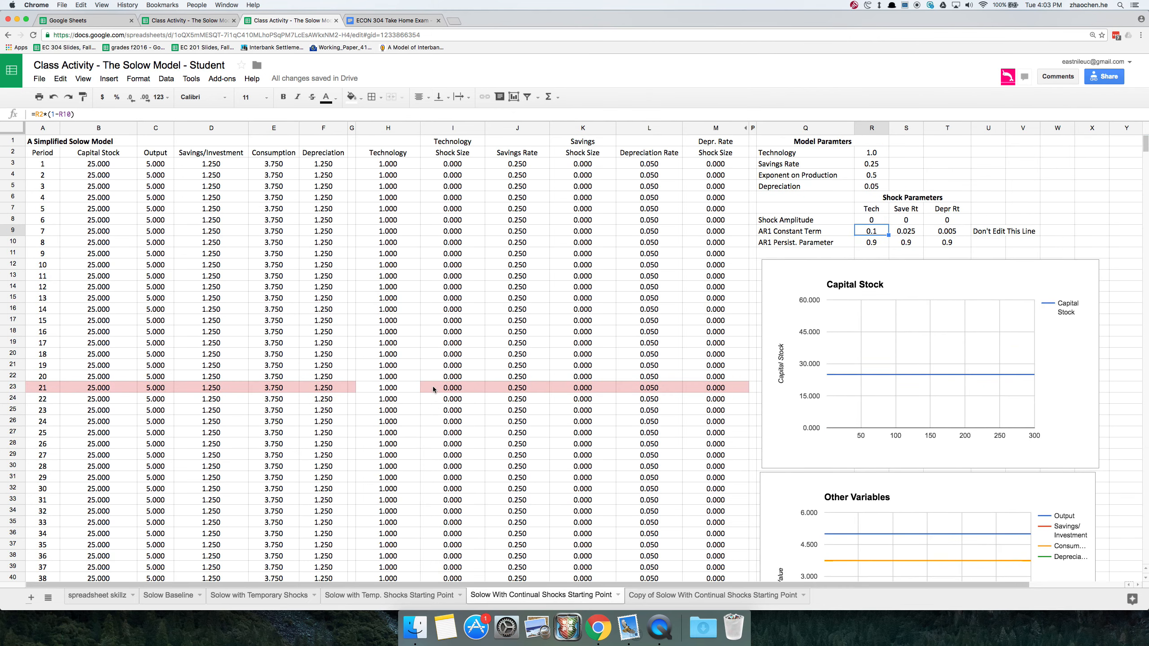
scroll(477, 396, "down", 1)
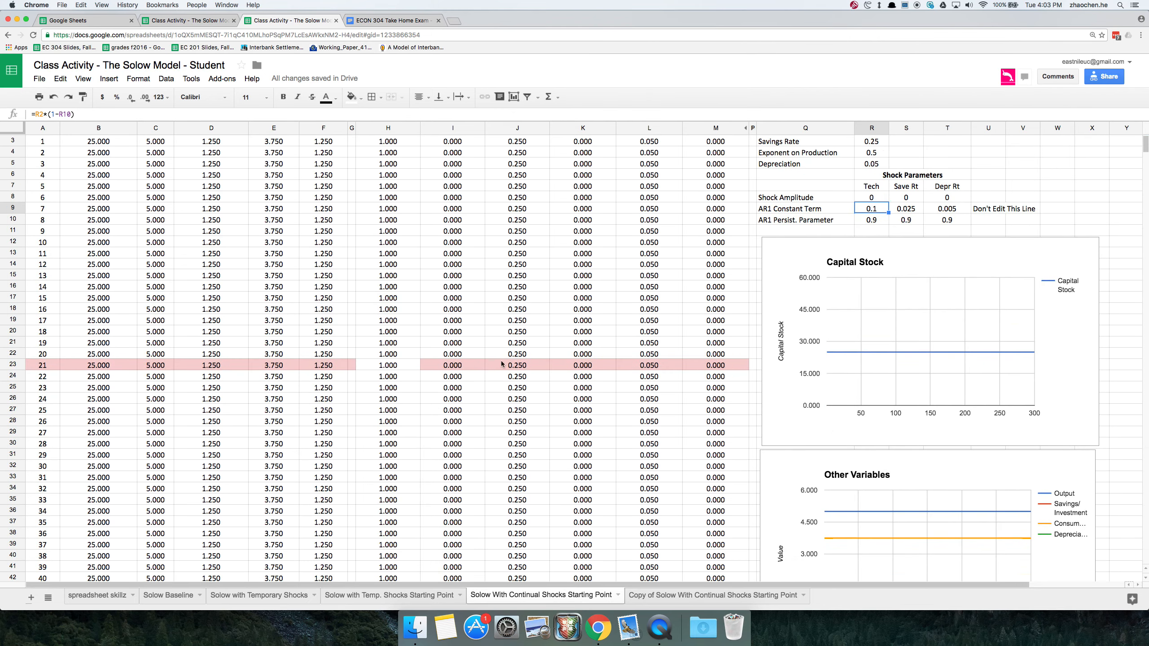
left_click(387, 132)
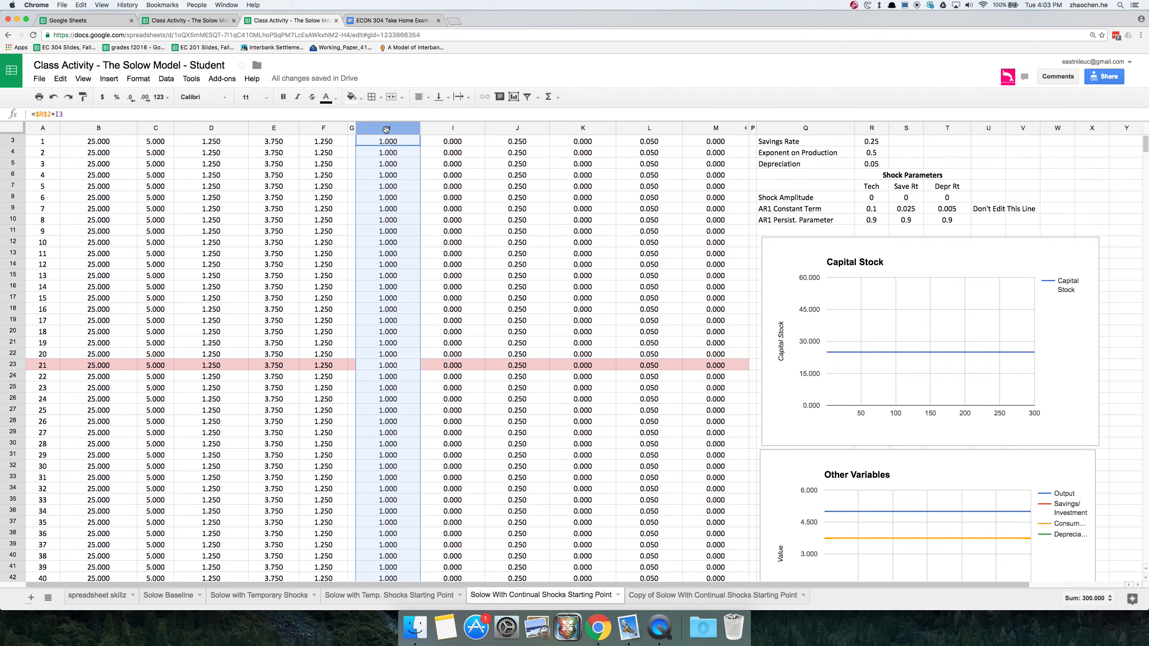
left_click(593, 354)
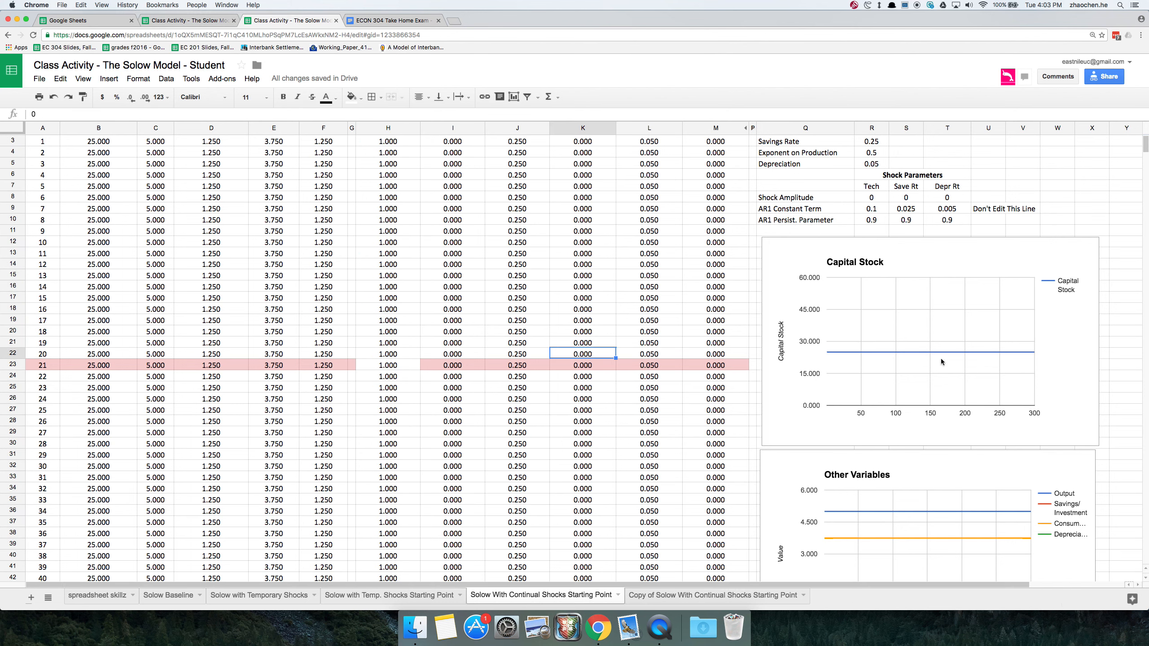
scroll(879, 424, "down", 3)
scroll(882, 420, "up", 4)
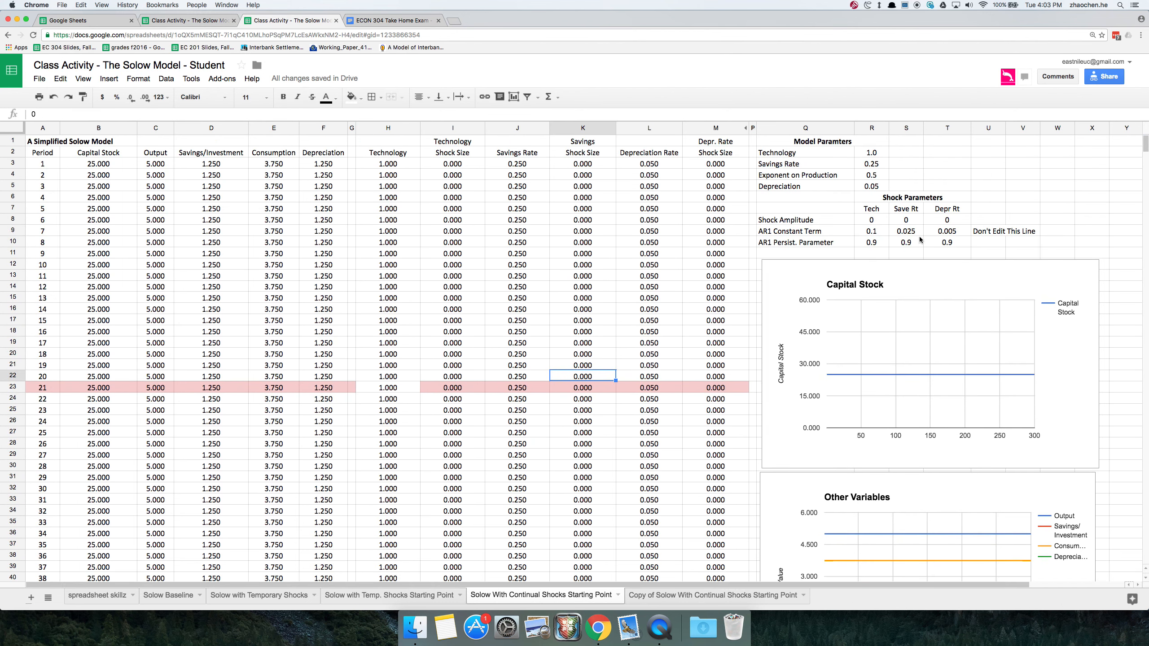
Step: Set the savings rate Shock Amplitude to 0.1 and inspect the charts and the Savings Rate column
left_click(913, 221)
type("0.1")
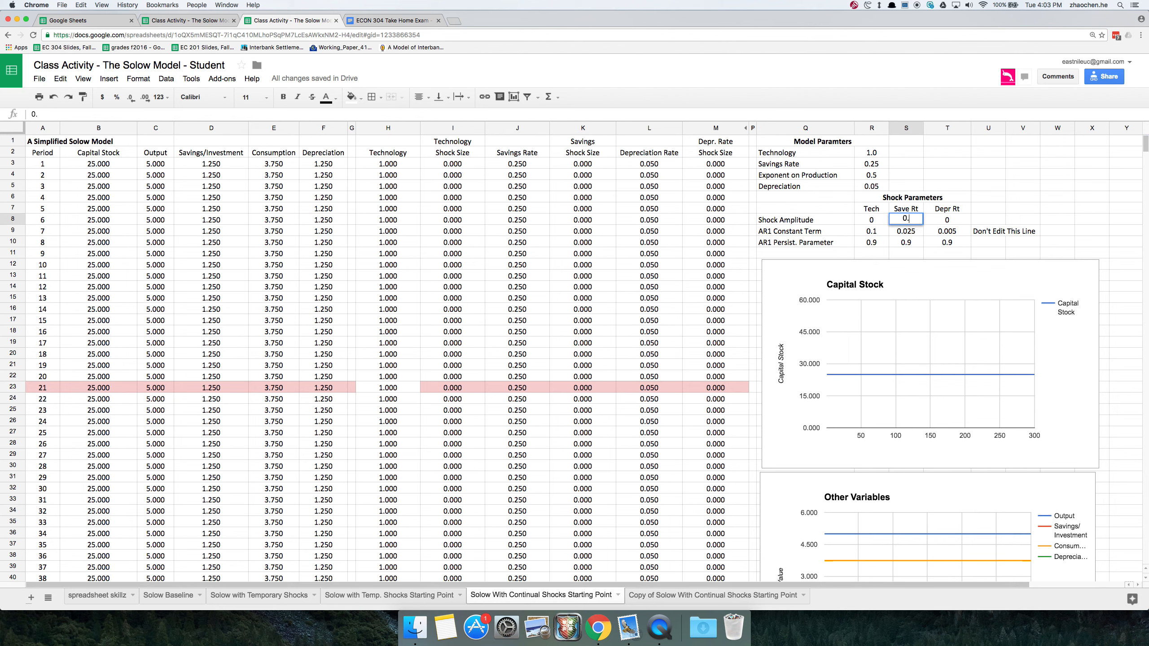
key("Return")
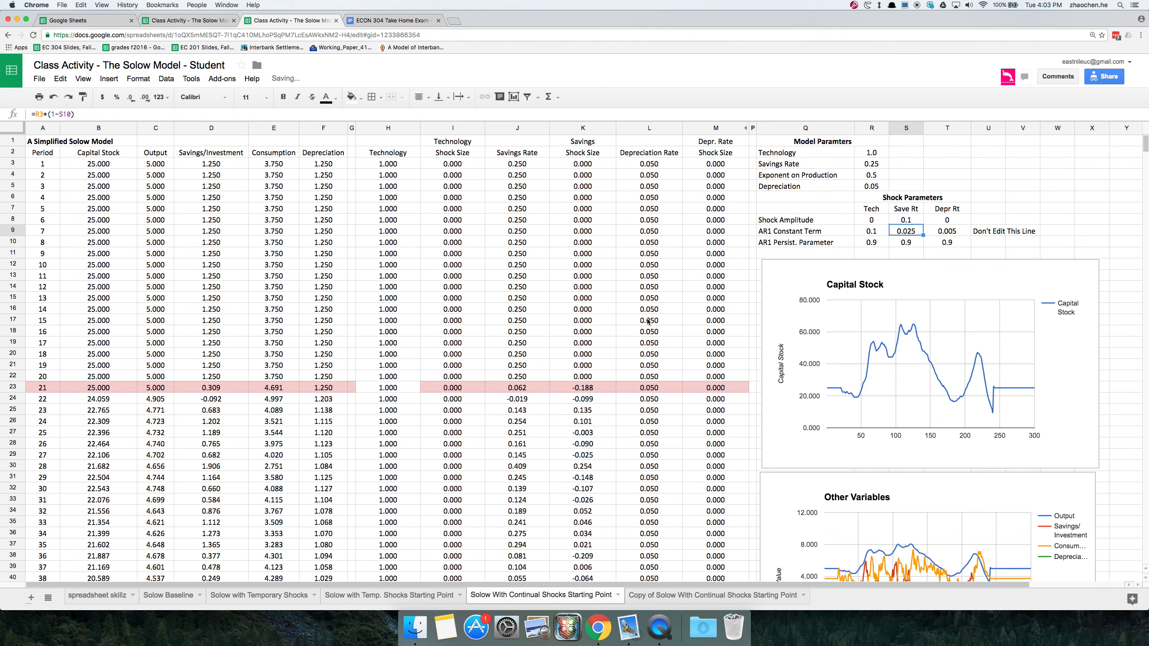
scroll(647, 317, "down", 4)
scroll(647, 314, "up", 4)
left_click(533, 129)
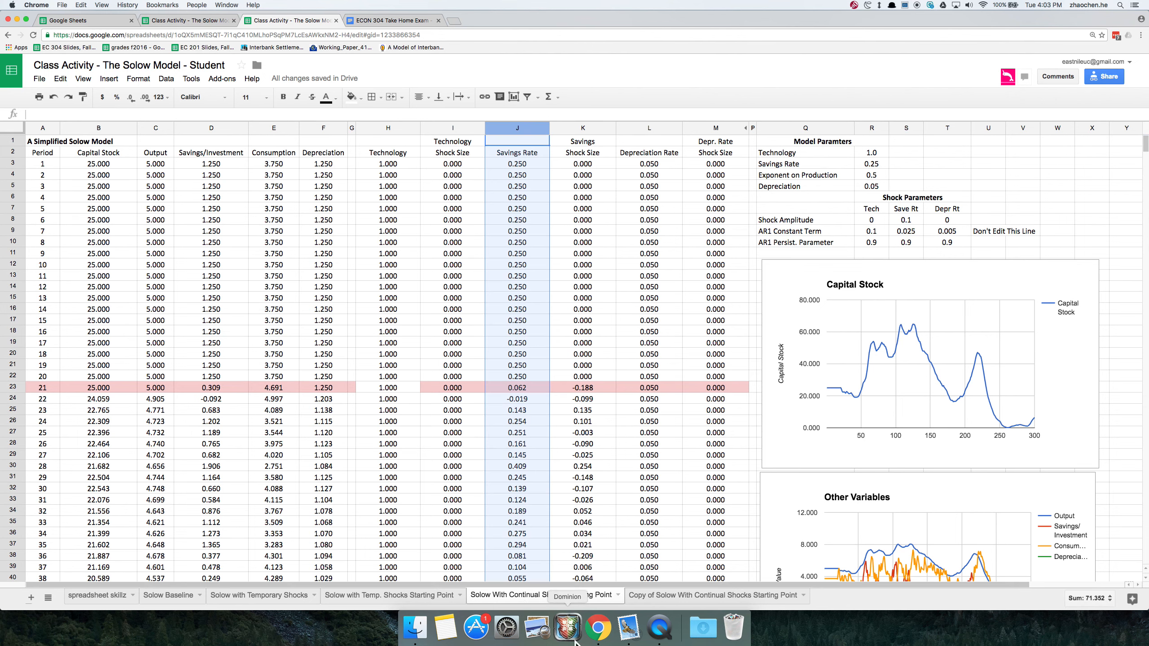
Step: Examine the charts and compare the Technology, Depreciation Rate, Savings Rate and Savings Shock Size columns under savings rate shocks
scroll(923, 341, "down", 5)
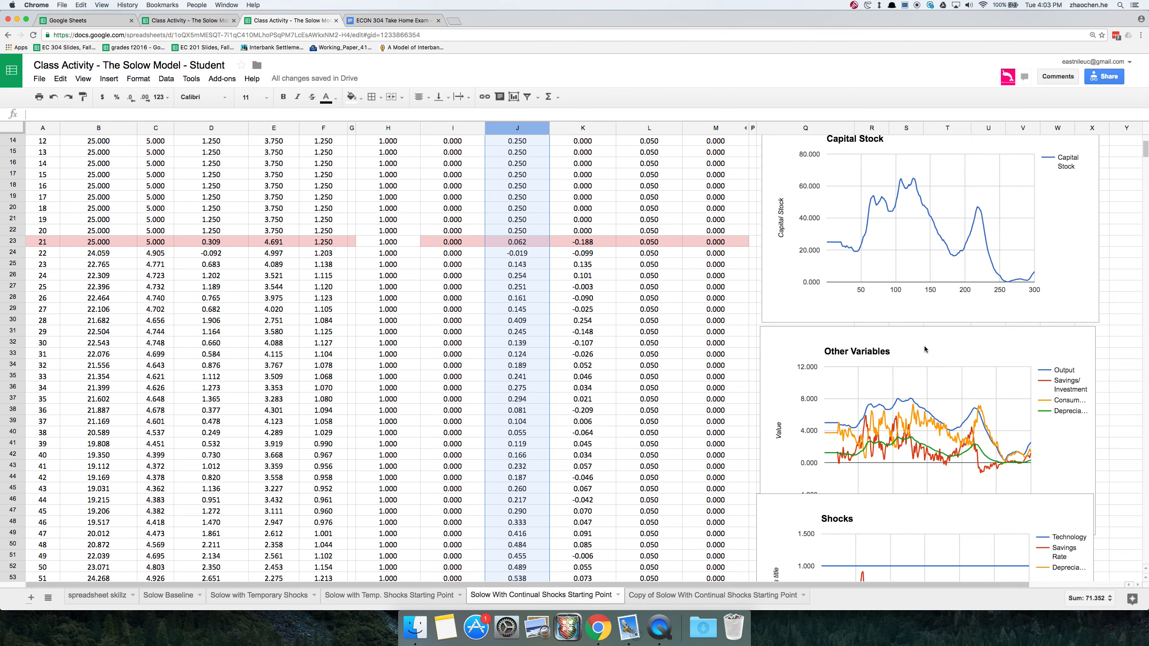
scroll(570, 373, "up", 5)
left_click(371, 127)
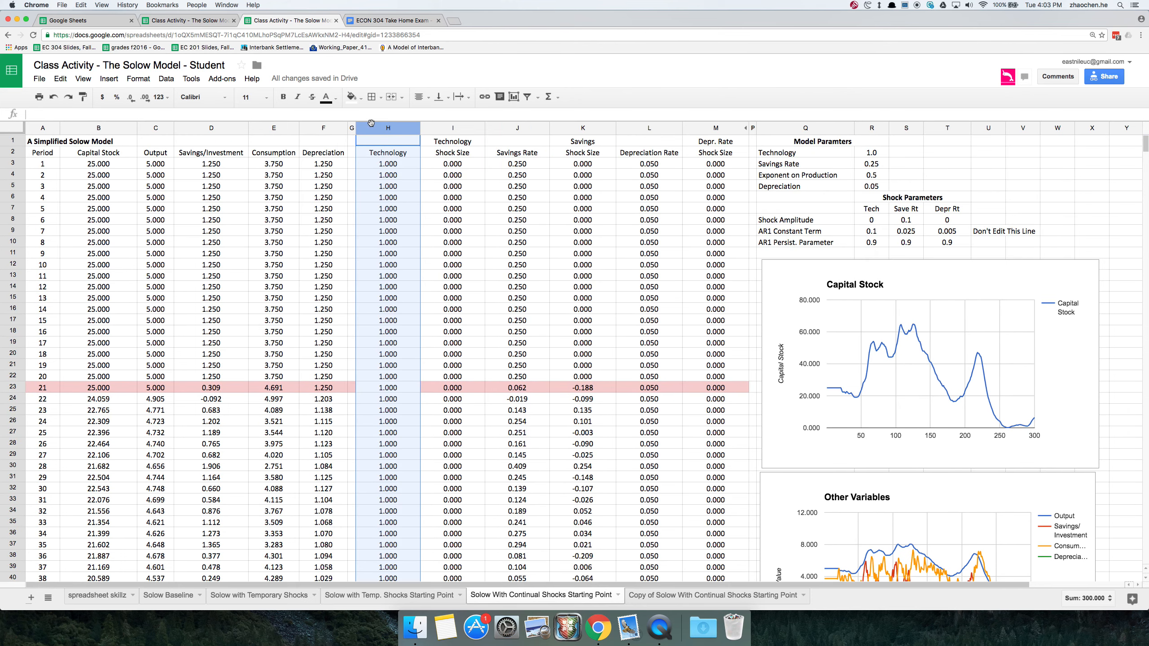
left_click(649, 129)
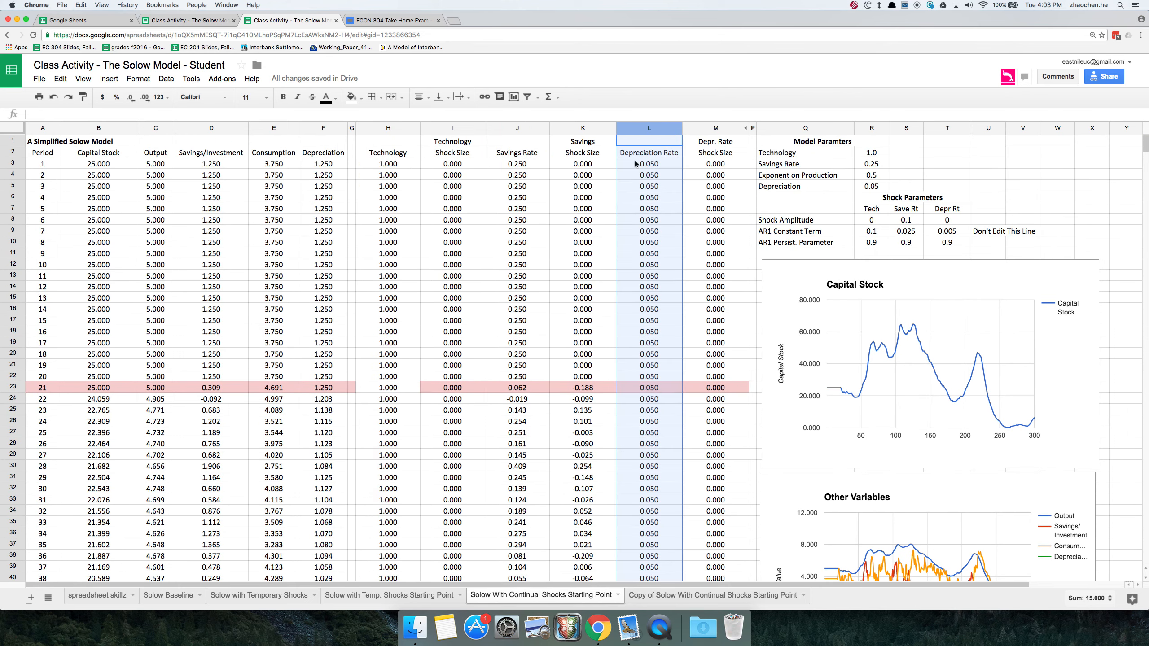
left_click_drag(583, 128, 520, 129)
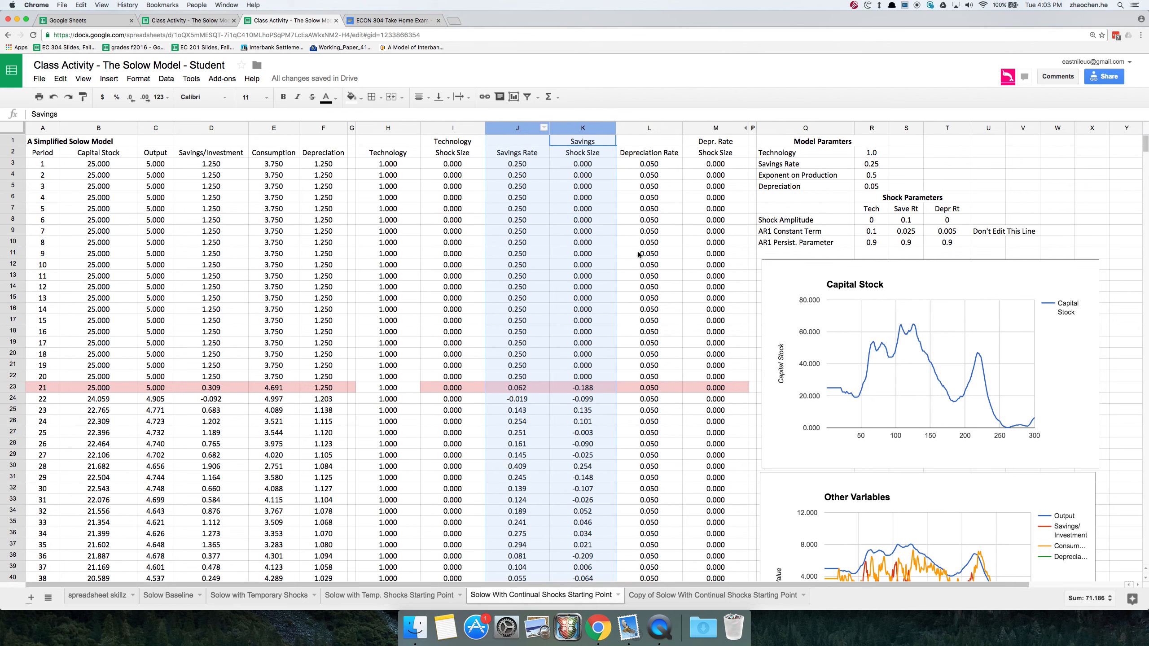
scroll(563, 320, "down", 2)
scroll(563, 316, "up", 2)
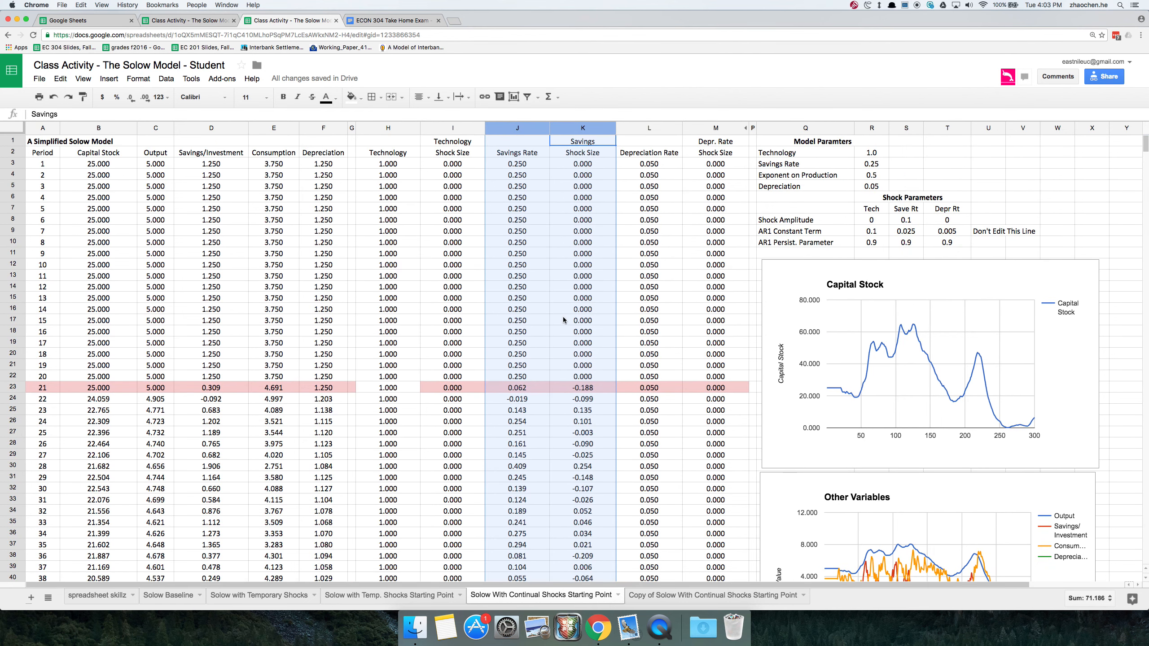
Step: Set the savings rate Shock Amplitude to 0 and the depreciation rate Shock Amplitude to -0.1
left_click(924, 222)
type("0")
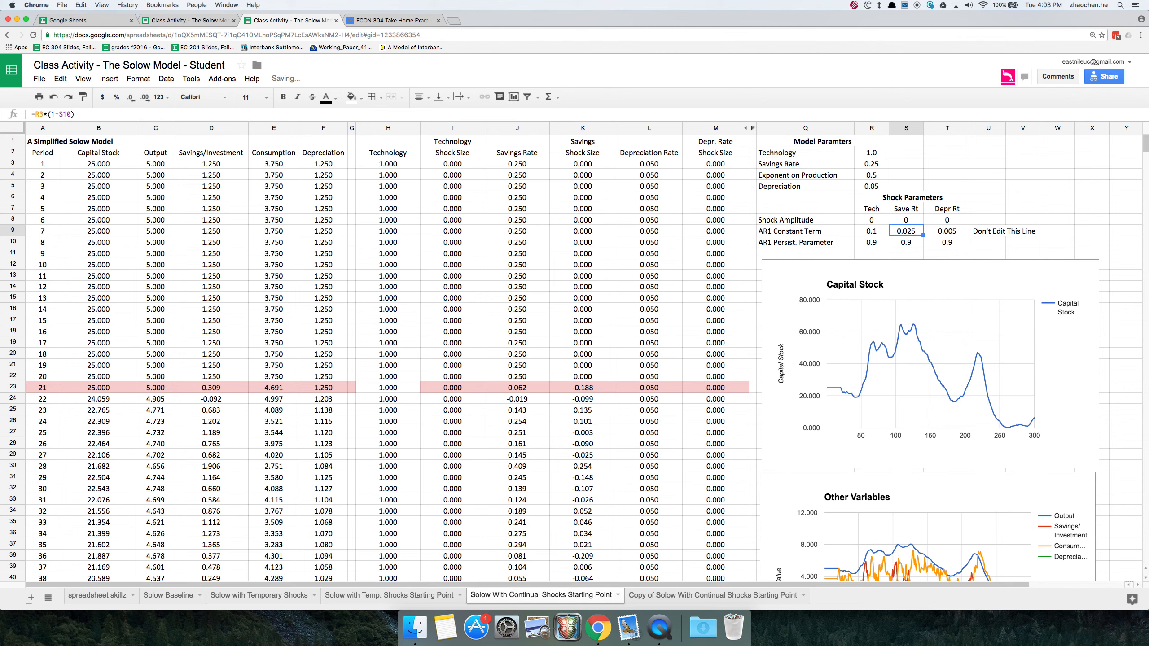
left_click(947, 219)
type("-0.1")
key("Return")
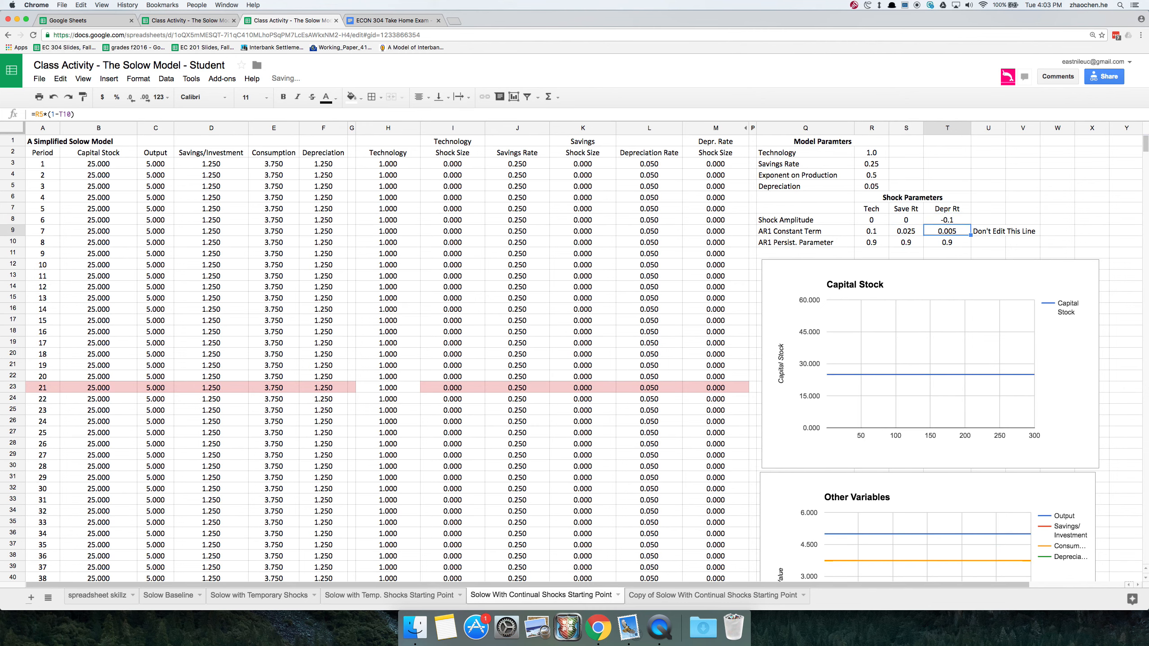
Step: Set the depreciation rate Shock Amplitude to 0.1
key("Up")
key("Up")
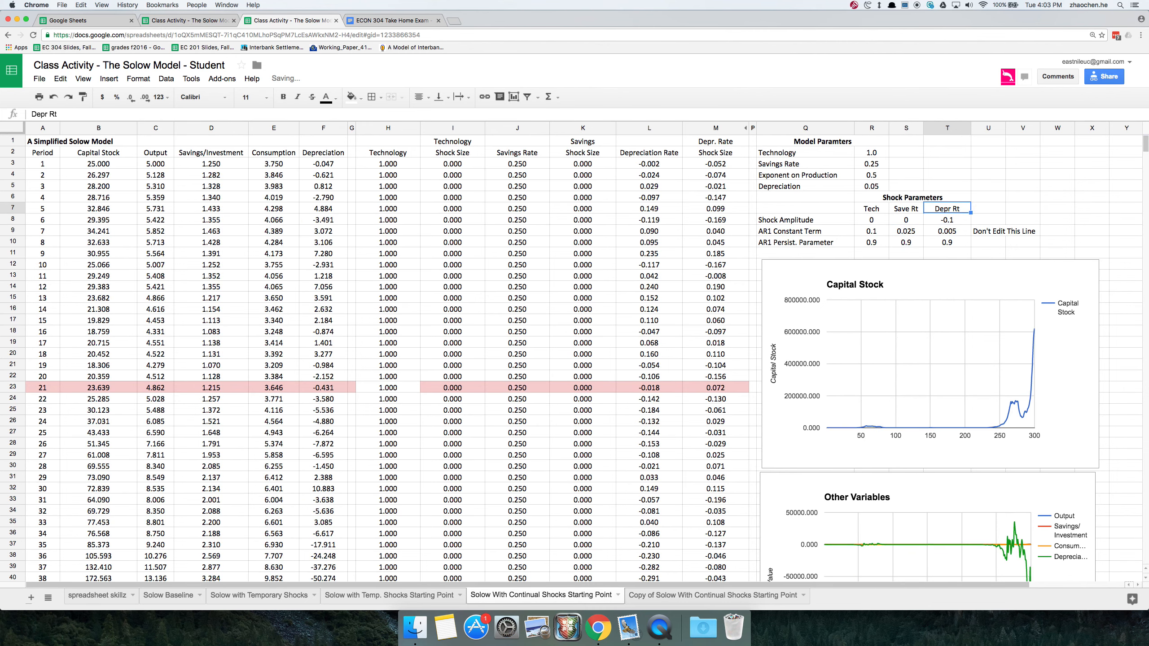
key("Down")
type("0.1")
key("Return")
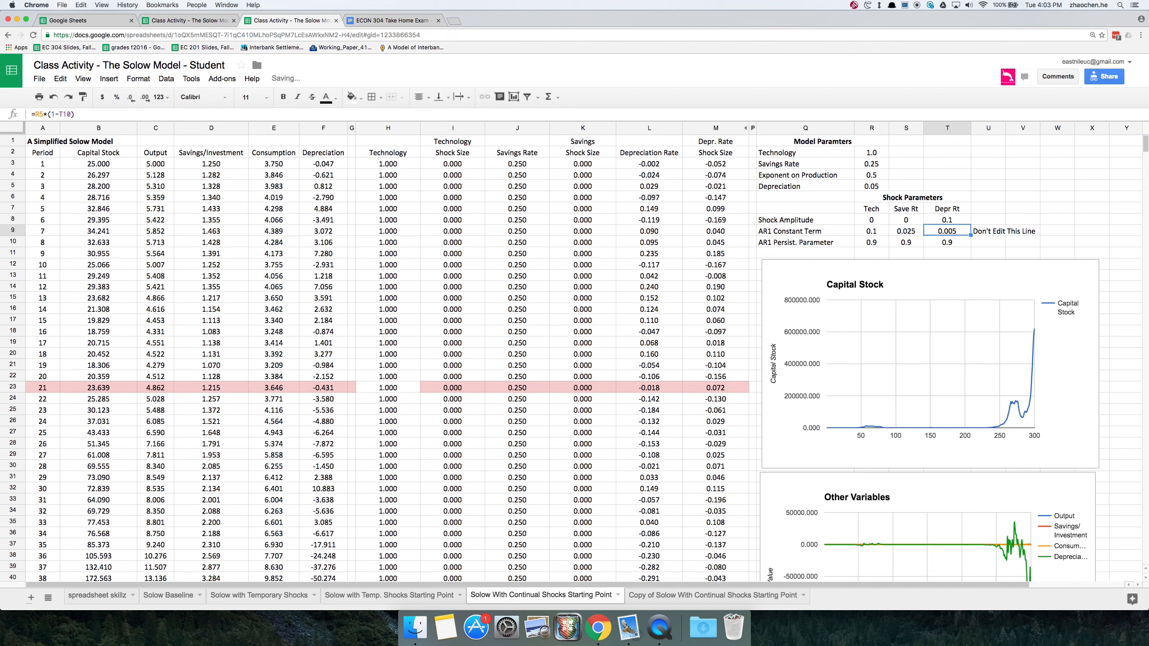
Step: Inspect the charts under depreciation shocks and set the depreciation rate Shock Amplitude to 0
left_click(962, 221)
scroll(708, 414, "down", 3)
scroll(708, 415, "up", 3)
type("0")
key("Return")
Step: Review the period 13 Depreciation Rate formula, the Shock Amplitude and AR1 Persist. Parameter values, and the period 8 depreciation shock size formula
left_click(666, 299)
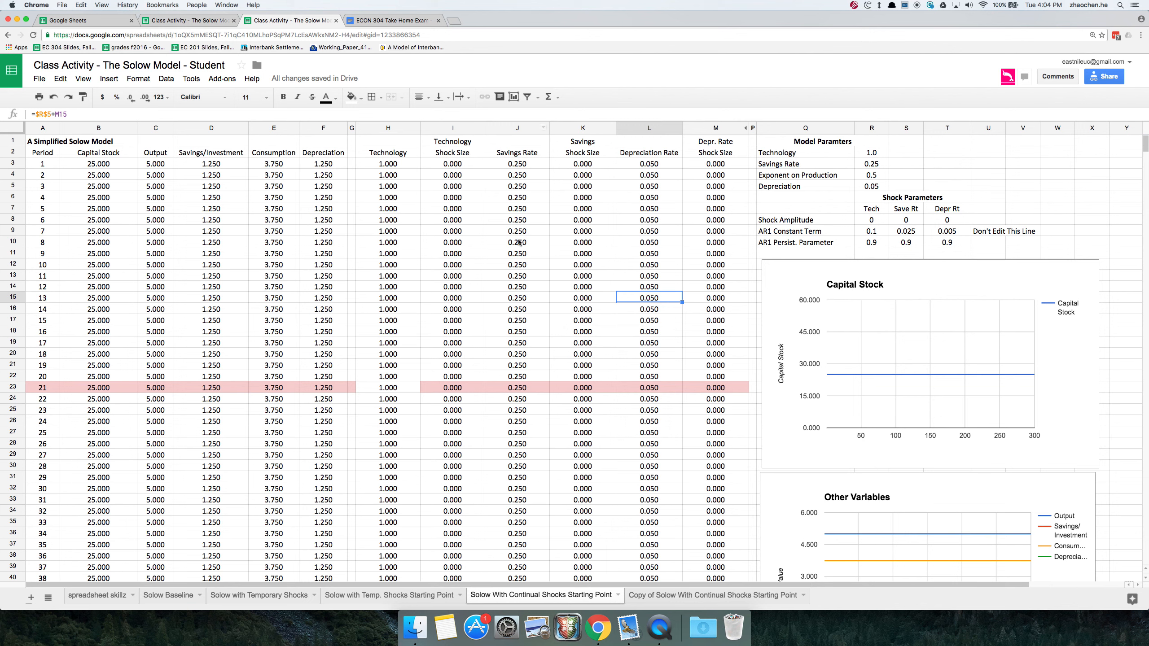
left_click_drag(961, 220, 796, 220)
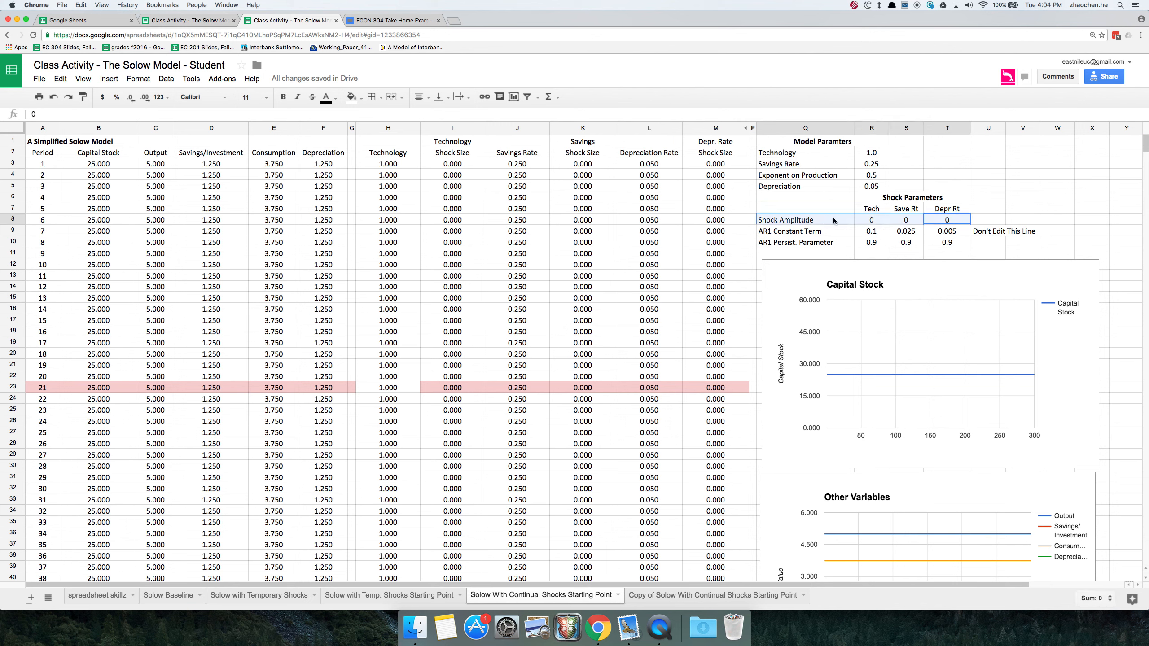
left_click_drag(944, 243, 876, 246)
left_click(700, 244)
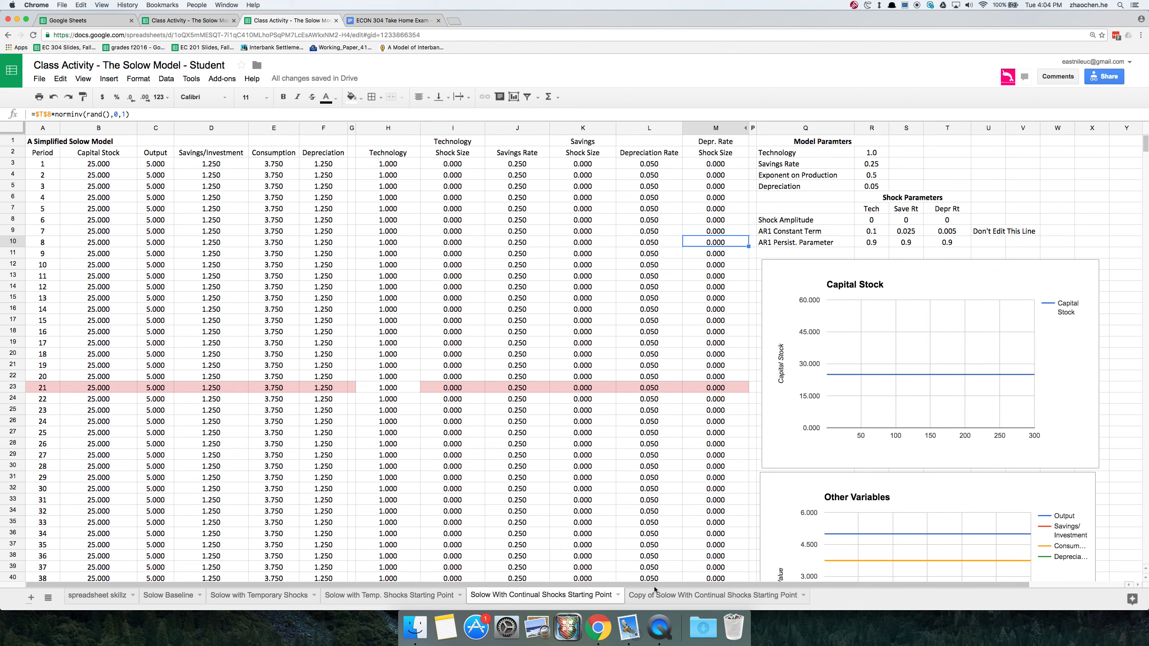
right_click(662, 626)
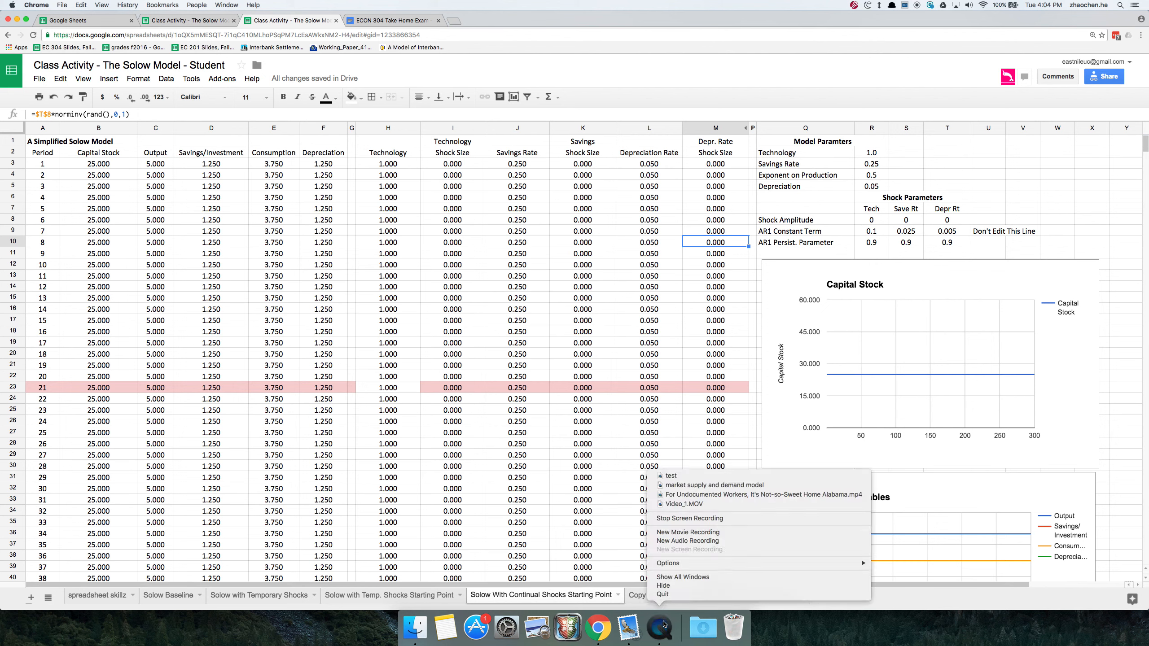